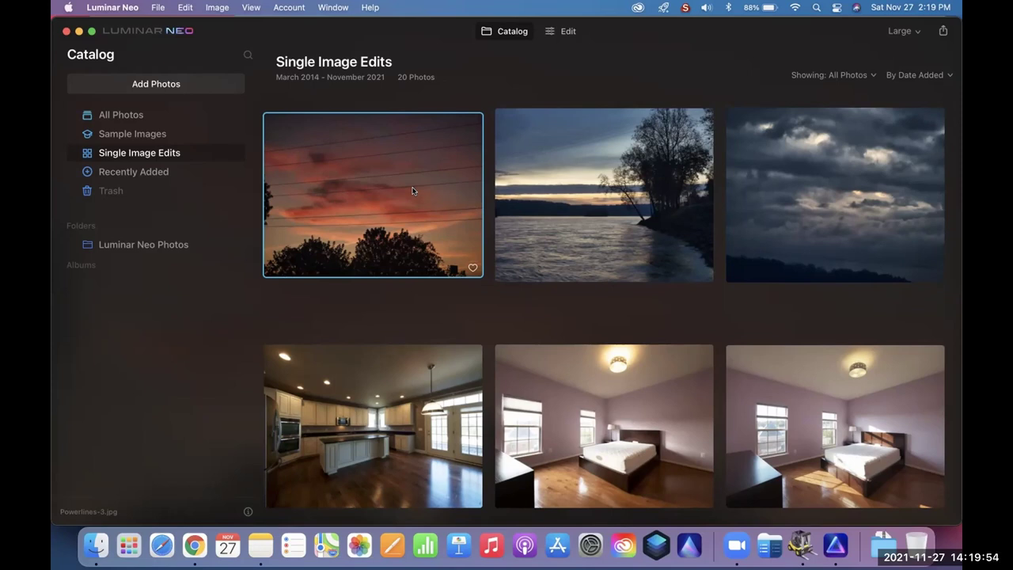
# Step: Open the red sunset photo Powerlines-3.jpg for editing and reset all of its existing edits
pyautogui.doubleClick(412, 191)
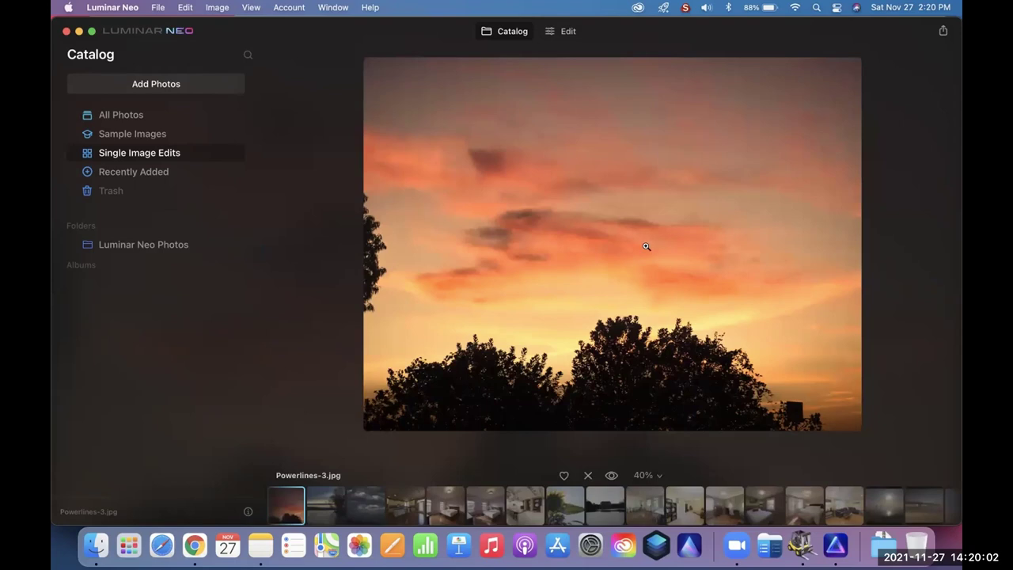
pyautogui.click(567, 31)
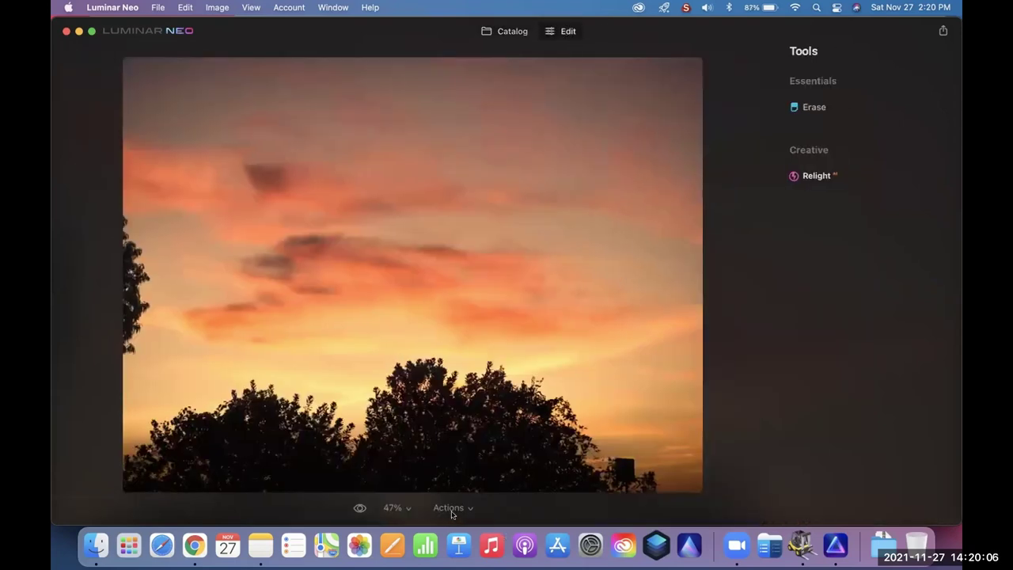
pyautogui.click(452, 511)
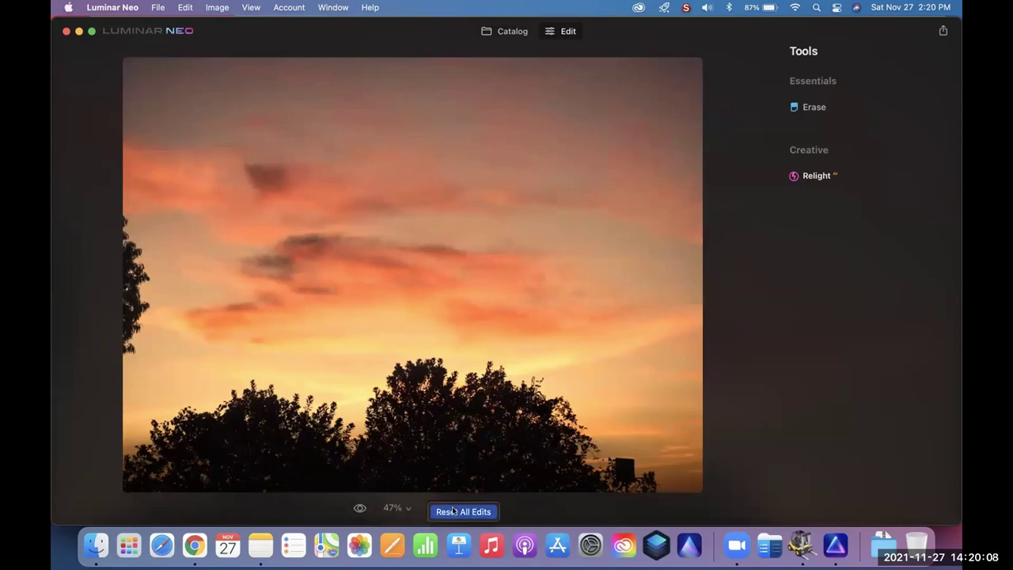
pyautogui.click(452, 511)
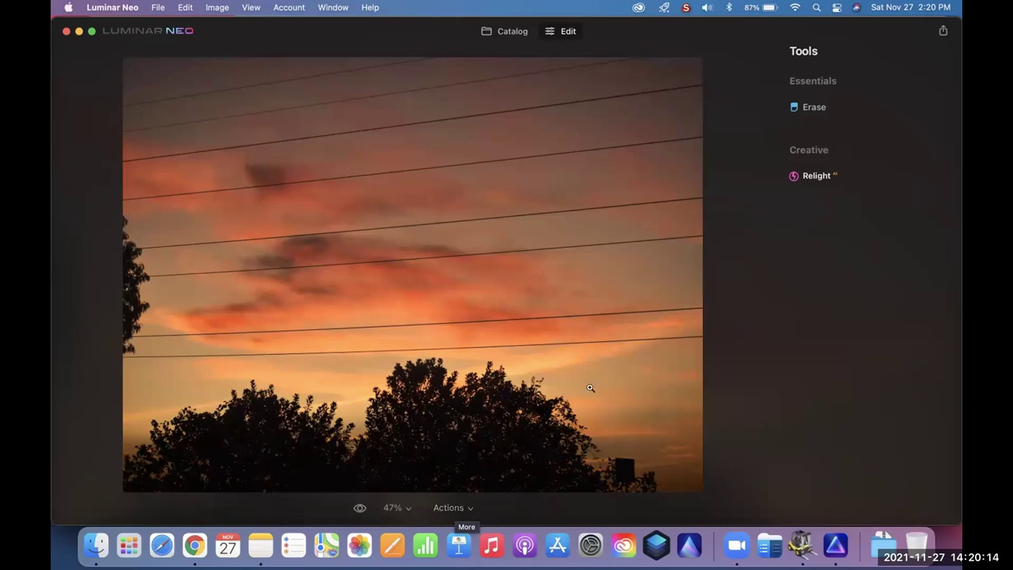
# Step: Remove the power lines from the sunset photo automatically with the Erase tool
pyautogui.click(823, 106)
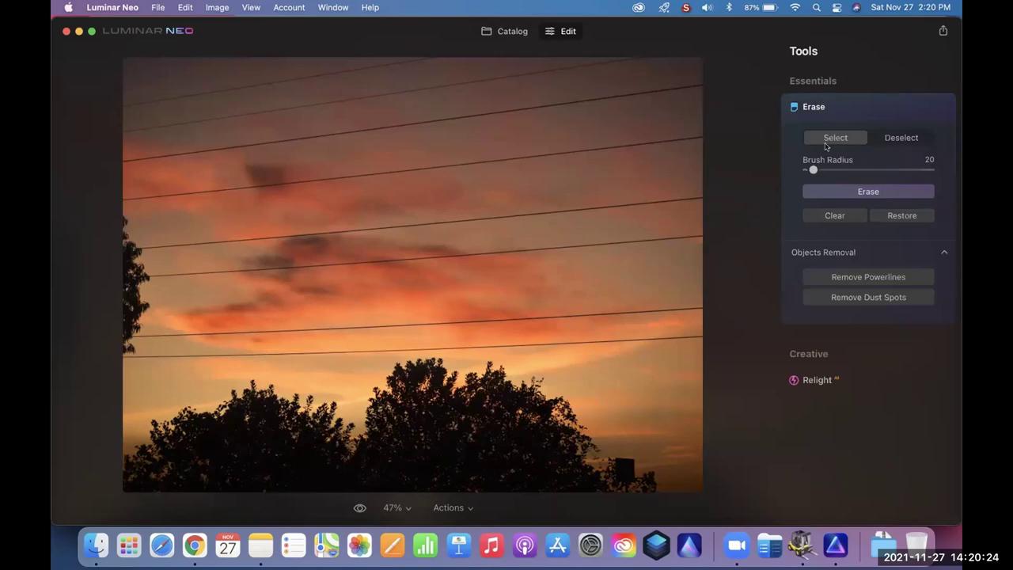
pyautogui.click(863, 277)
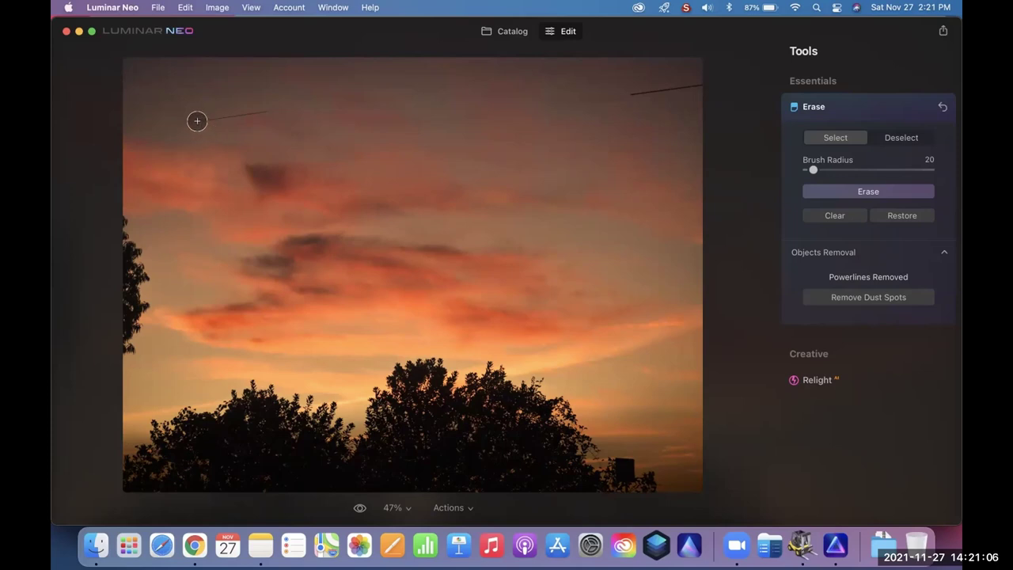
# Step: Brush over and erase the leftover power line segment in the sky's upper-left area, and remove the photo's dust spots
pyautogui.moveTo(197, 120)
pyautogui.mouseDown()
pyautogui.moveTo(237, 108)
pyautogui.moveTo(273, 115)
pyautogui.mouseUp()
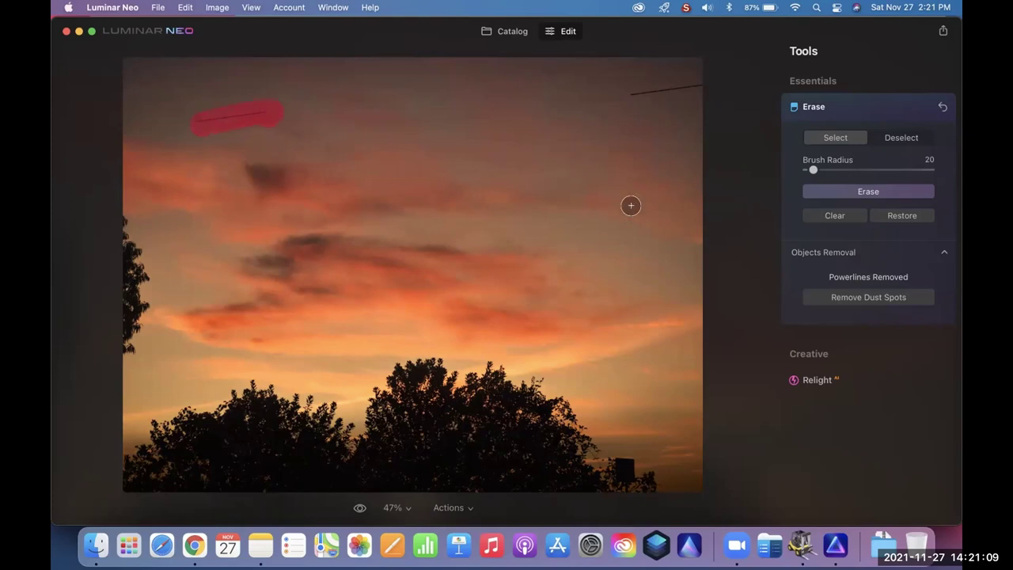
pyautogui.click(854, 193)
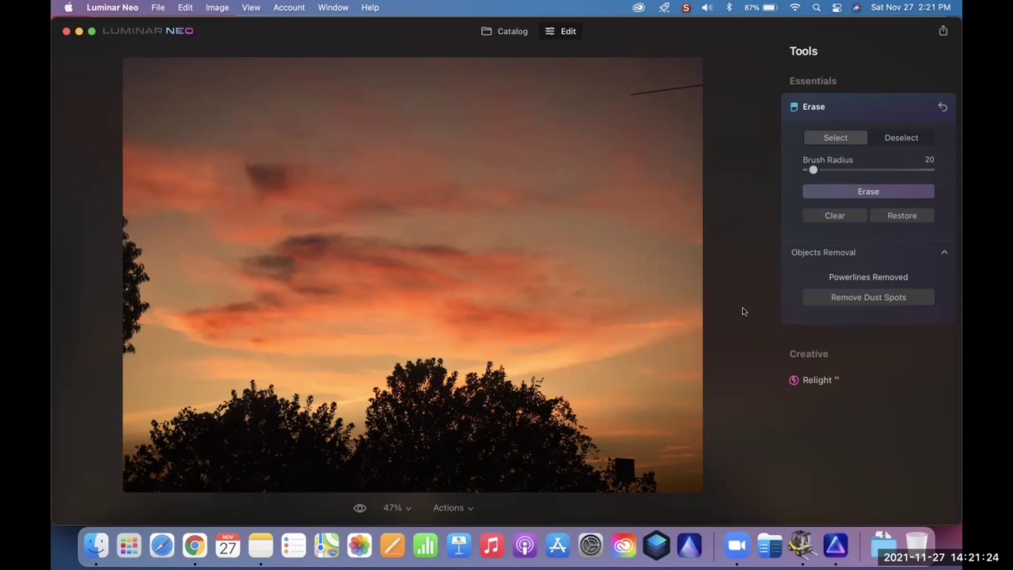
pyautogui.click(864, 297)
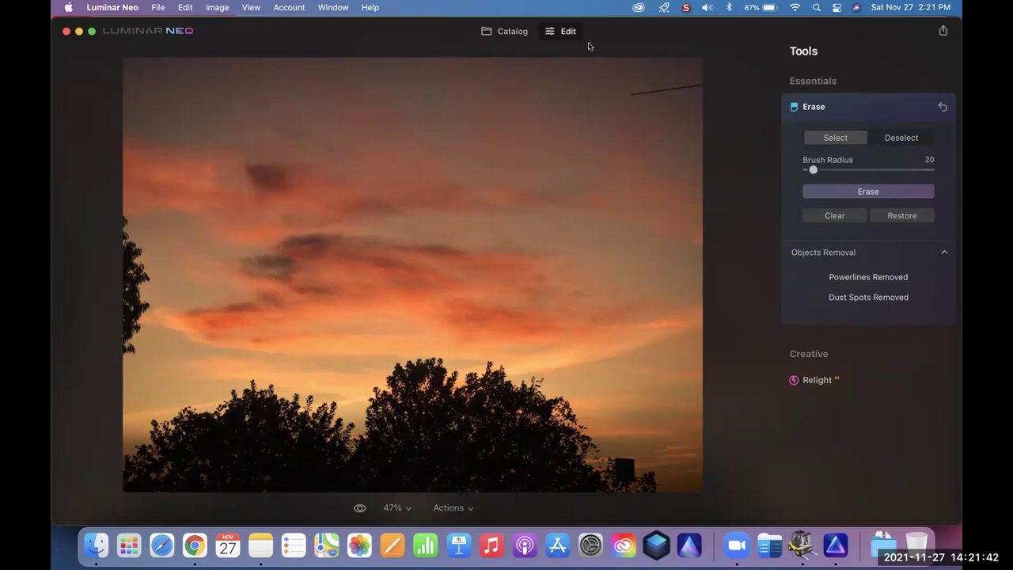
# Step: Return to the catalog and open the lake photo Powerlines-2.jpg for editing
pyautogui.click(513, 32)
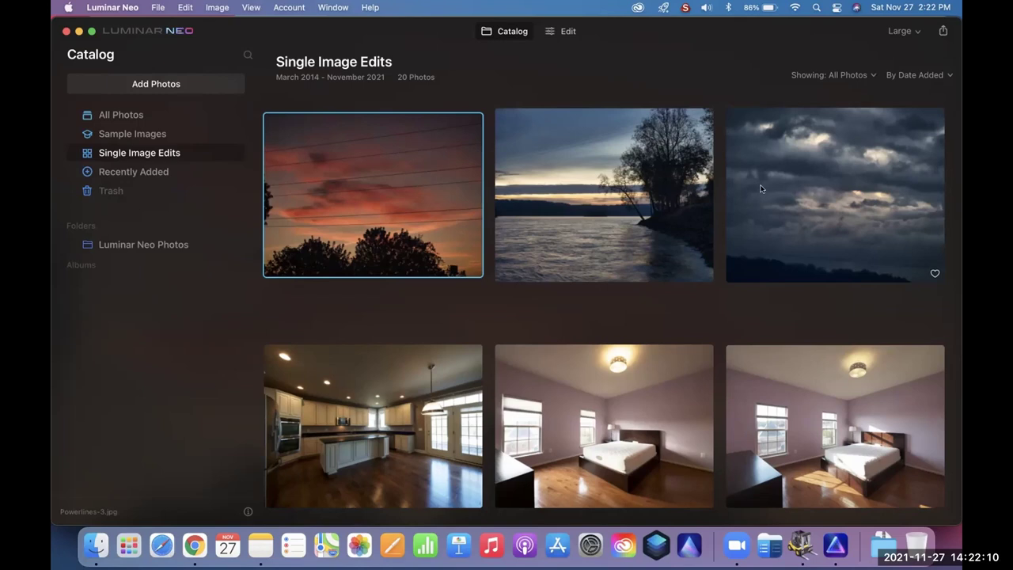
pyautogui.doubleClick(604, 171)
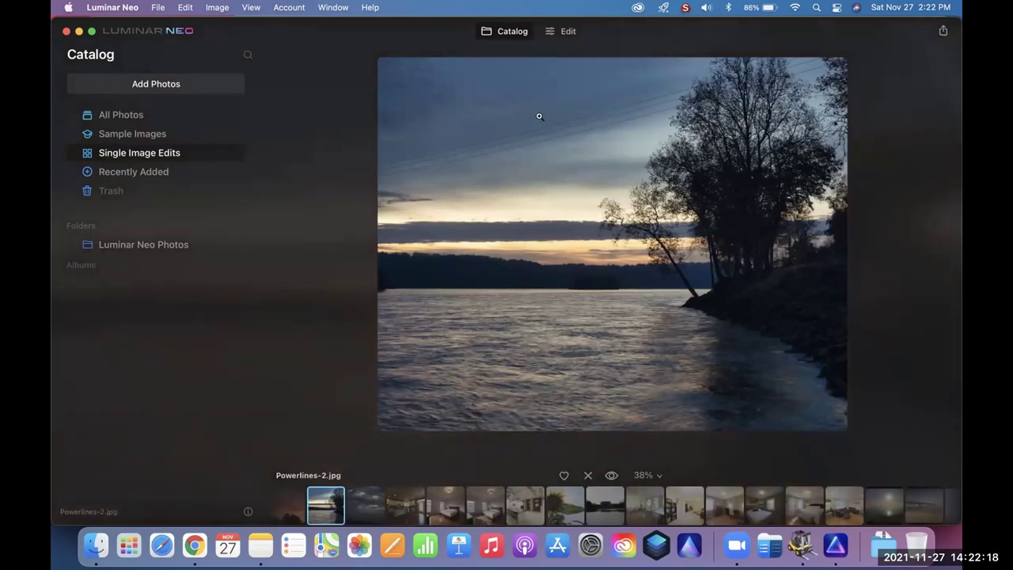
pyautogui.click(562, 32)
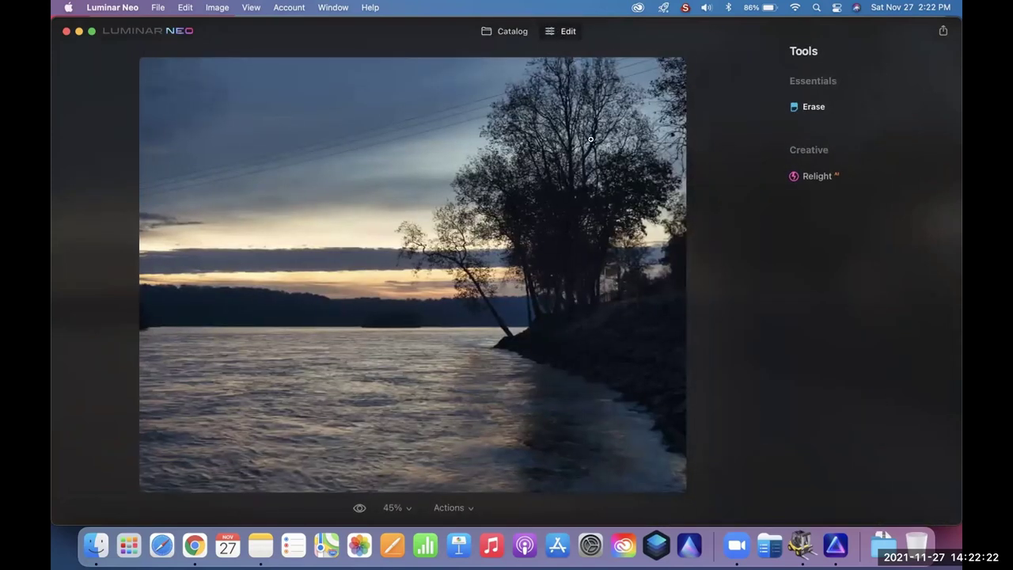
# Step: Remove the power lines from the lake photo automatically and close the Erase tool
pyautogui.click(804, 106)
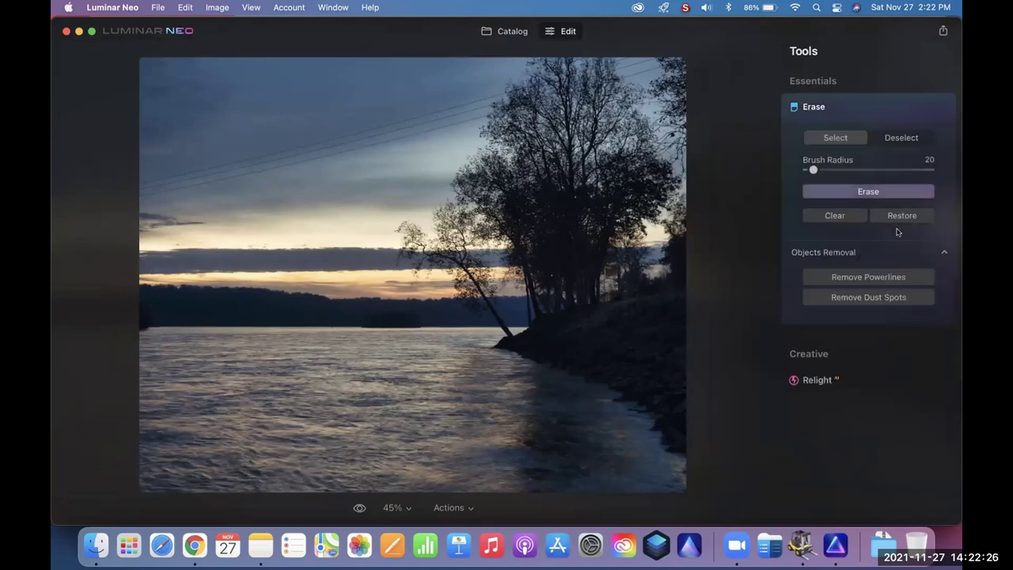
pyautogui.click(883, 278)
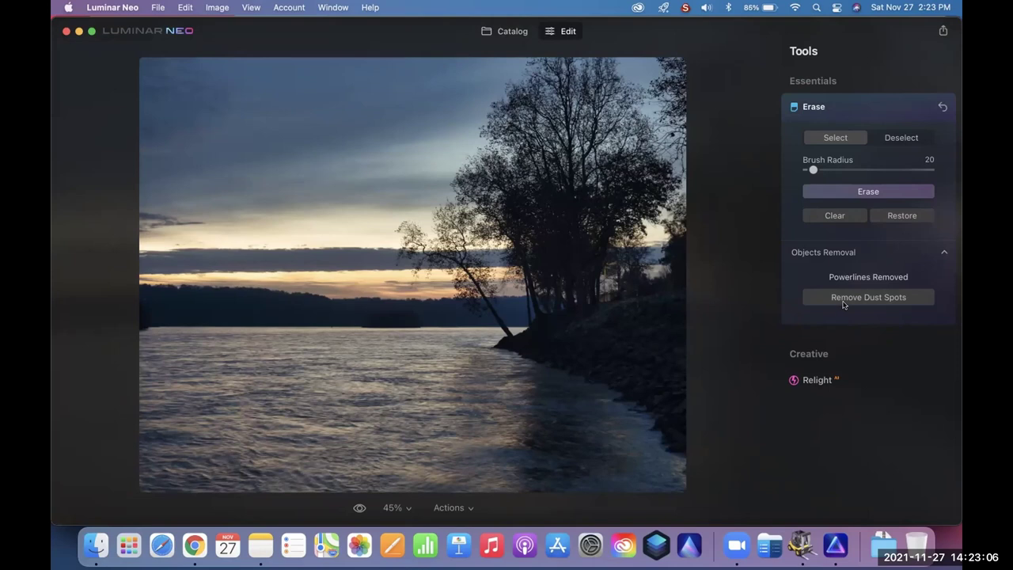
pyautogui.click(853, 103)
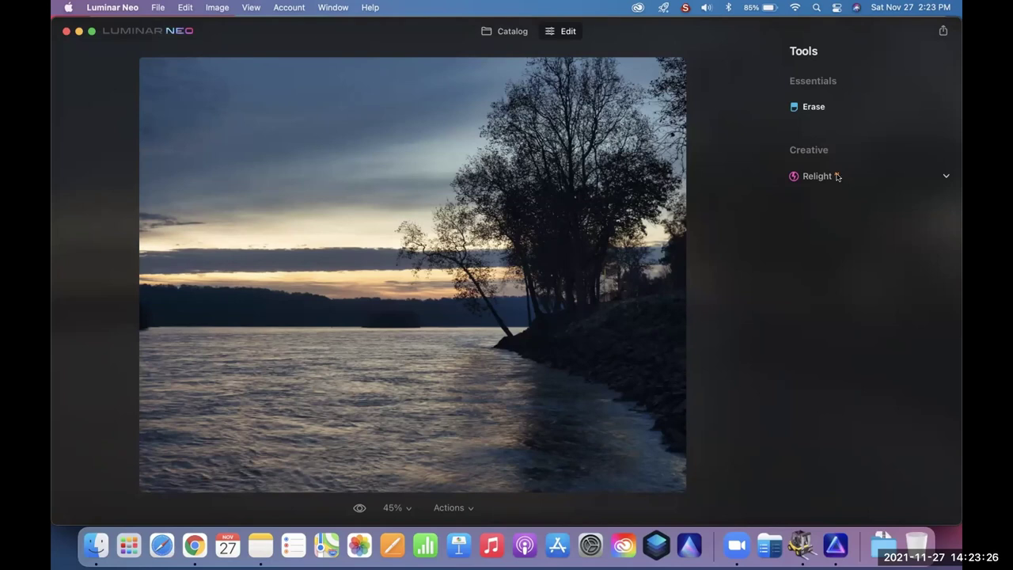
# Step: Relight the lake photo with Brightness Near 47, Brightness Far 68, Warmth Near 18 and Warmth Far 27
pyautogui.click(836, 179)
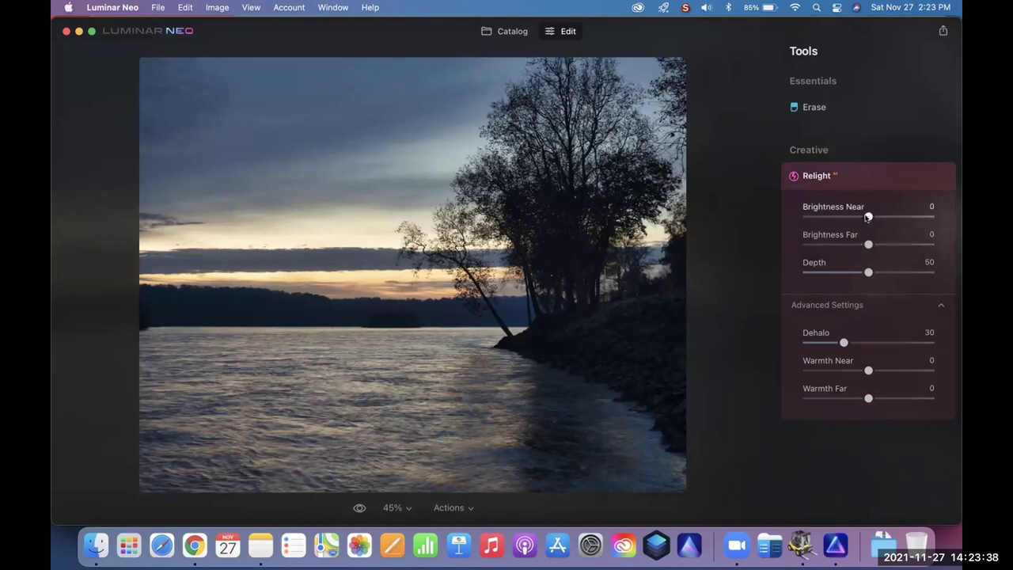
pyautogui.moveTo(868, 217); pyautogui.dragTo(898, 218)
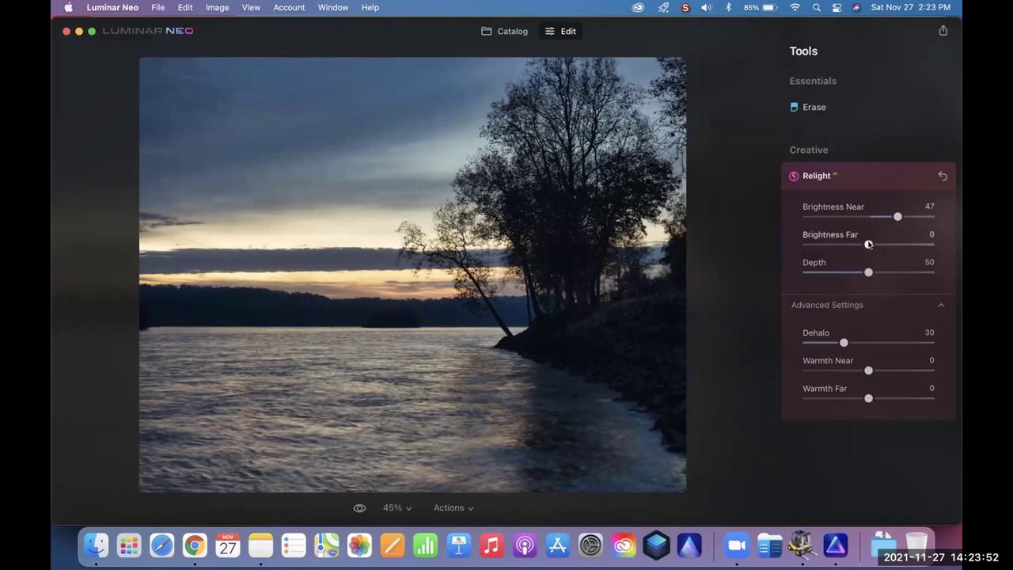
pyautogui.moveTo(868, 244); pyautogui.dragTo(914, 248)
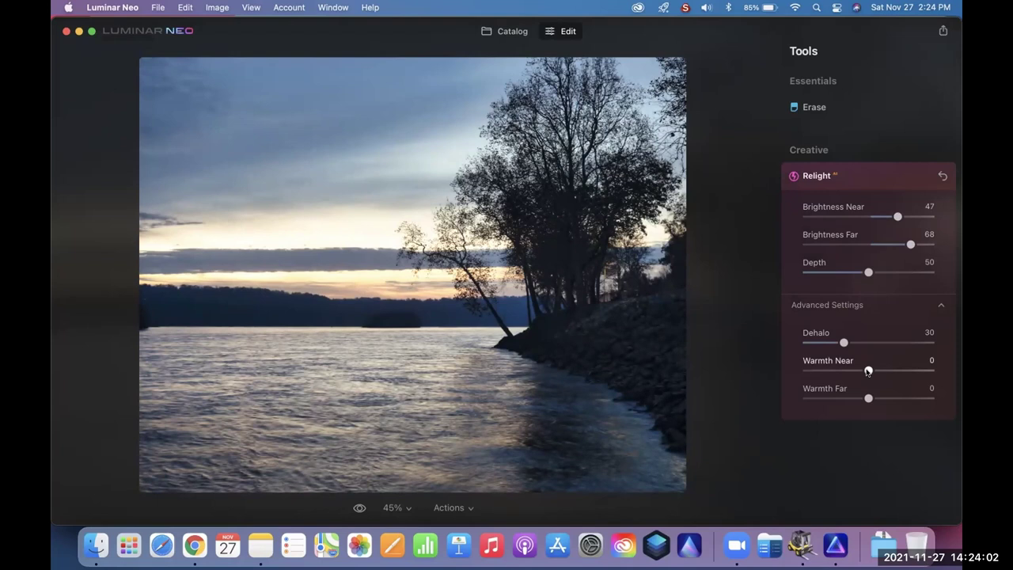
pyautogui.moveTo(869, 370); pyautogui.dragTo(903, 400)
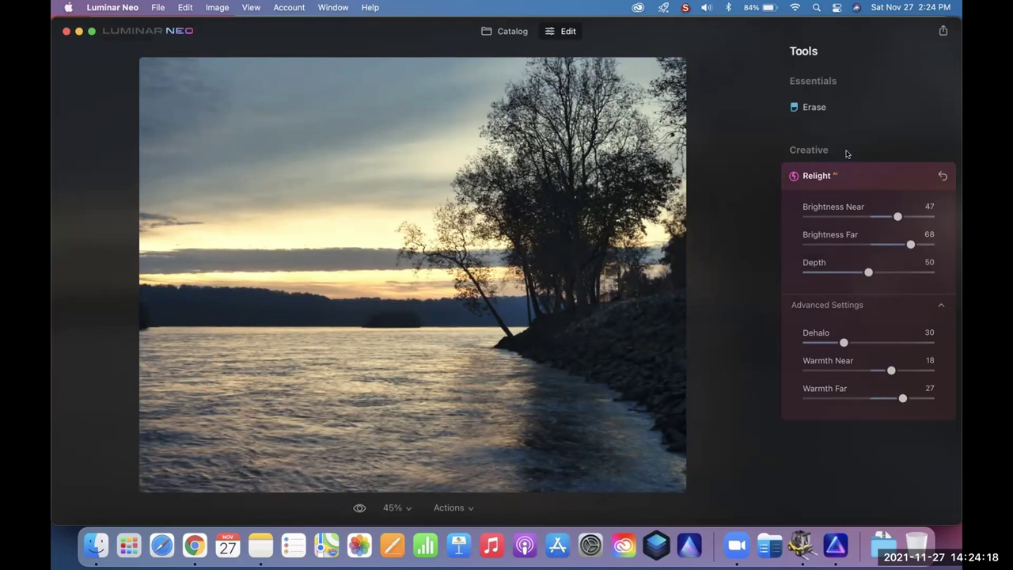
pyautogui.click(847, 177)
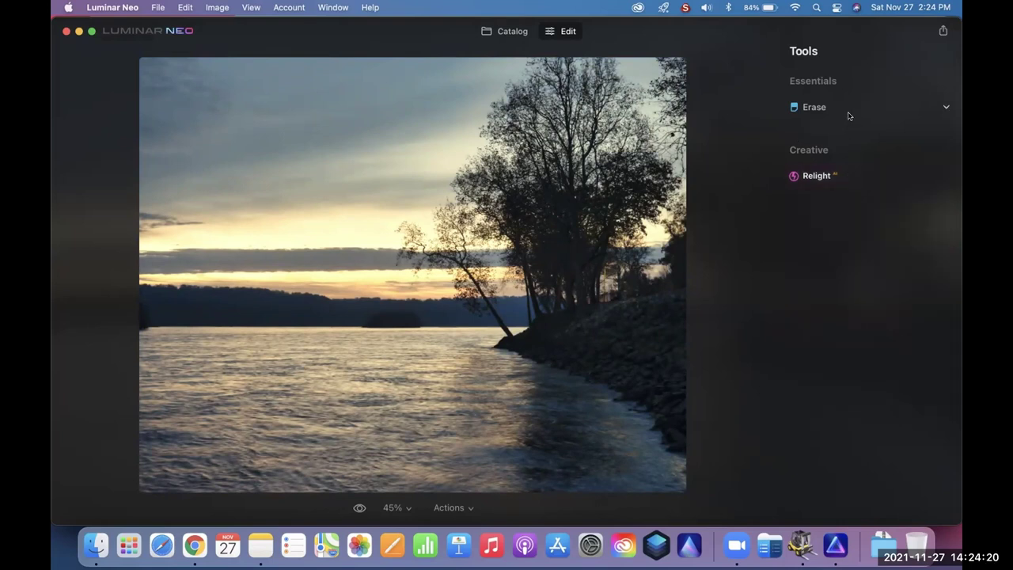
# Step: Run the automatic power line removal on the relit lake photo again, and reset all edits
pyautogui.click(850, 107)
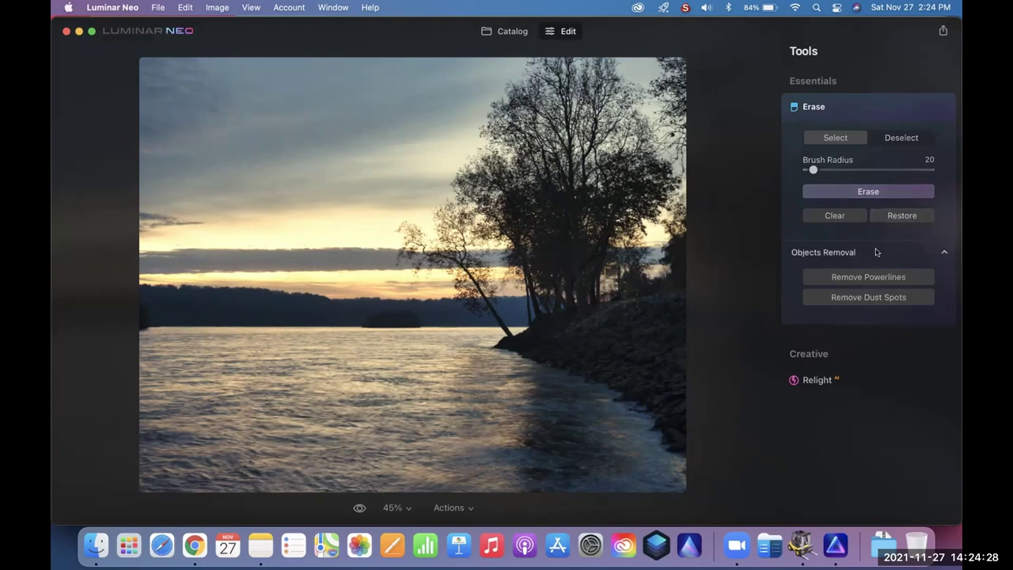
pyautogui.click(865, 274)
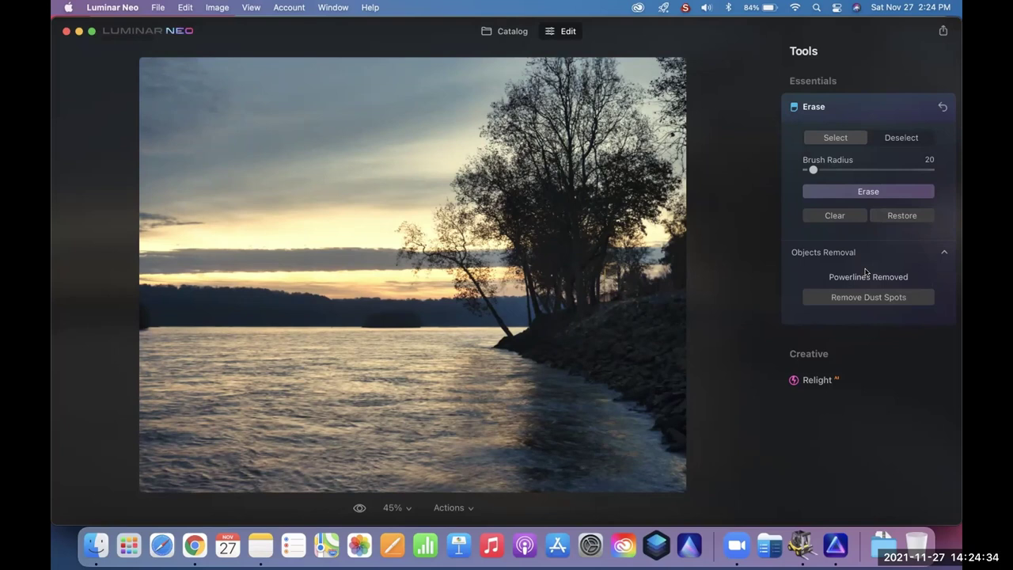
pyautogui.click(463, 507)
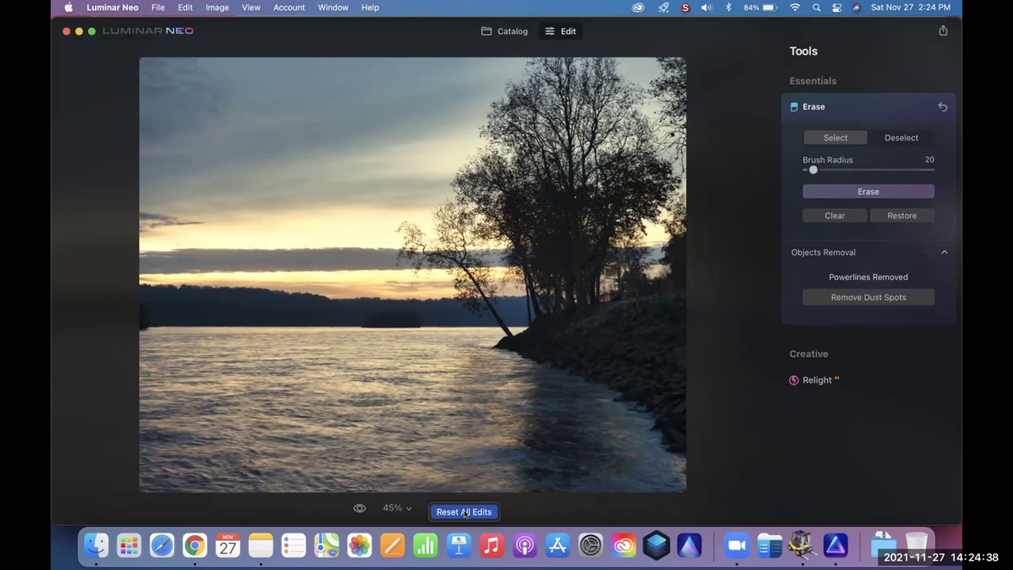
pyautogui.click(464, 512)
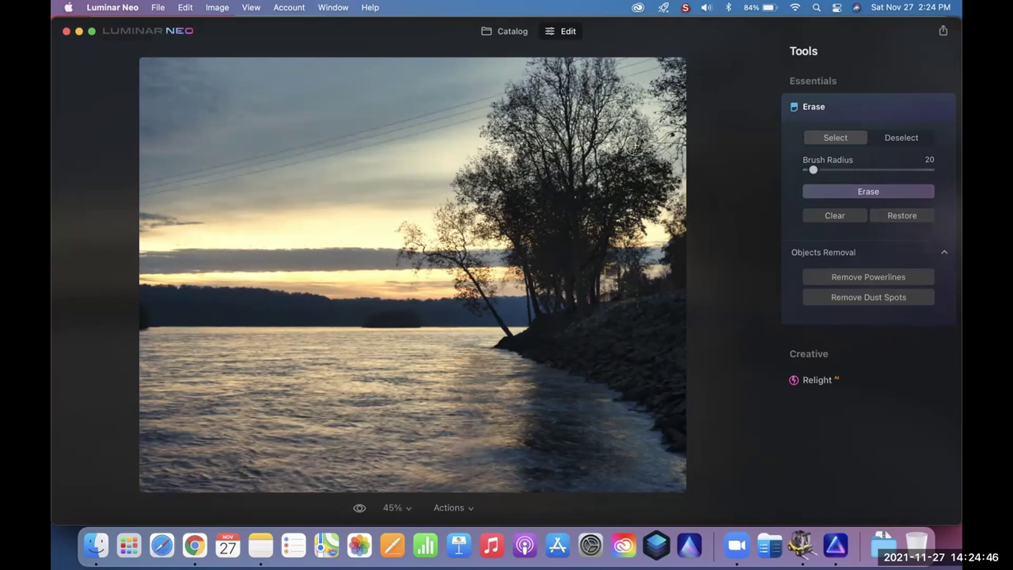
# Step: Set Relight's Brightness Far to 64 on the lake photo and remove its power lines automatically
pyautogui.click(812, 381)
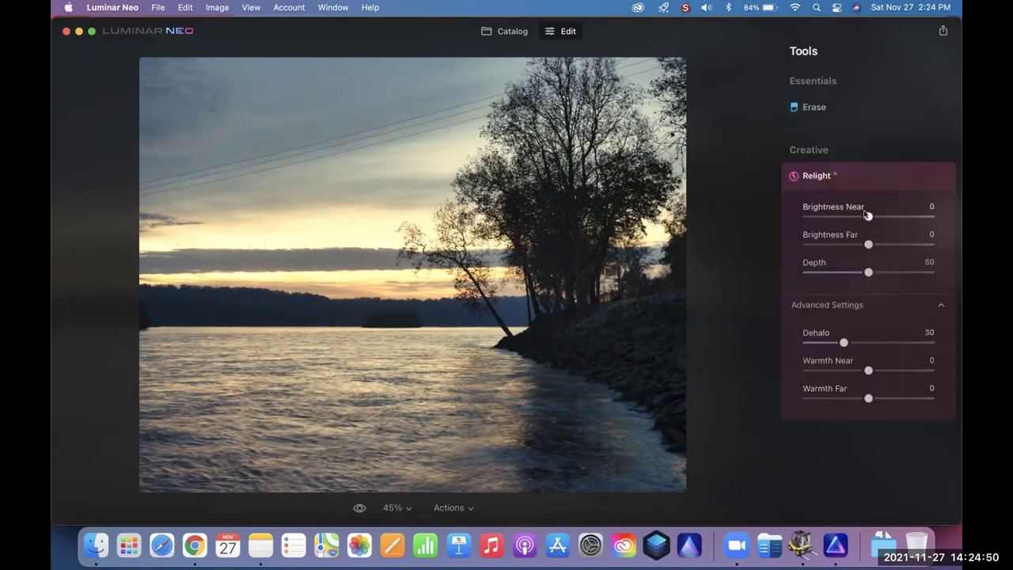
pyautogui.moveTo(868, 247); pyautogui.dragTo(909, 250)
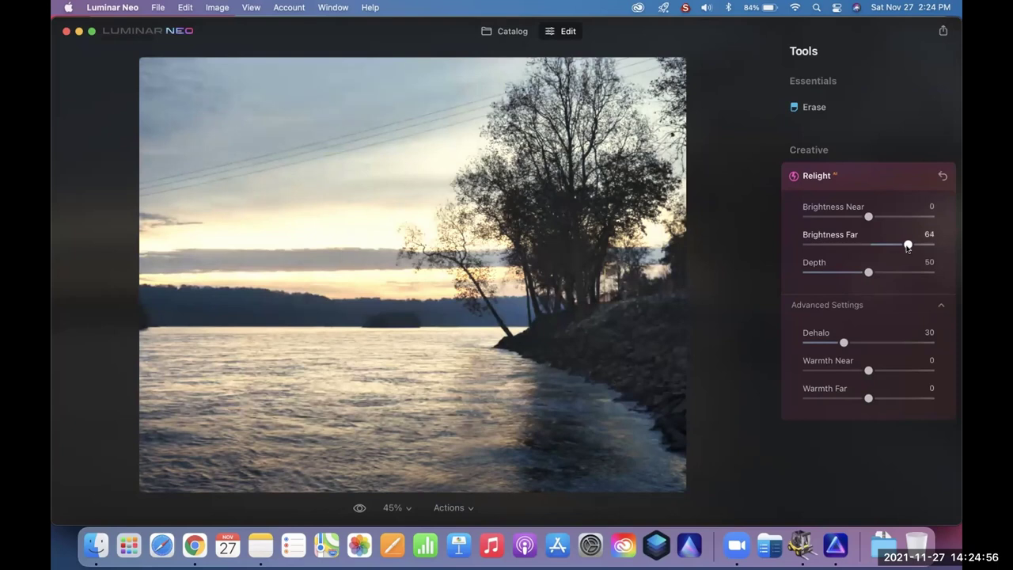
pyautogui.click(863, 177)
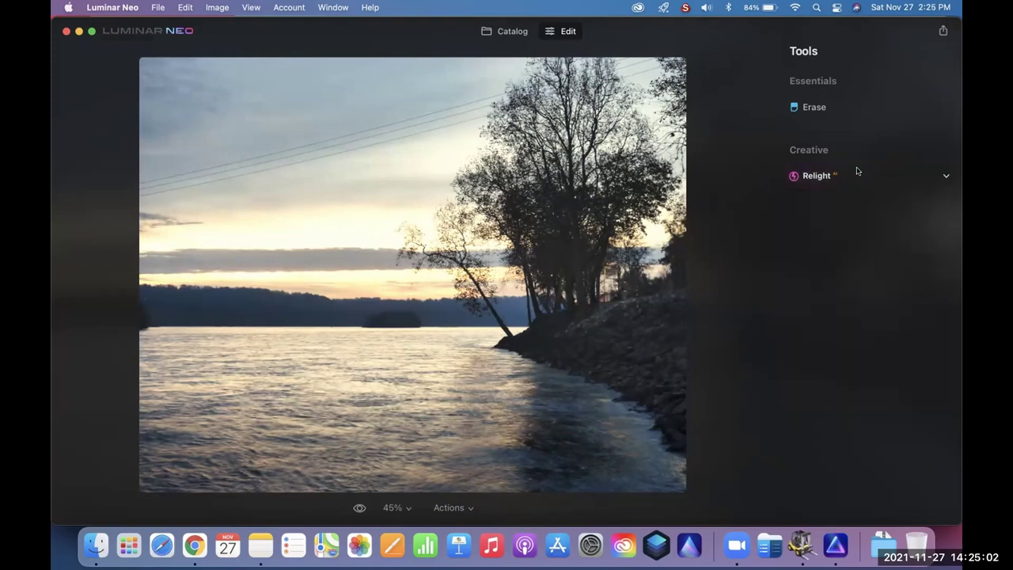
pyautogui.click(845, 106)
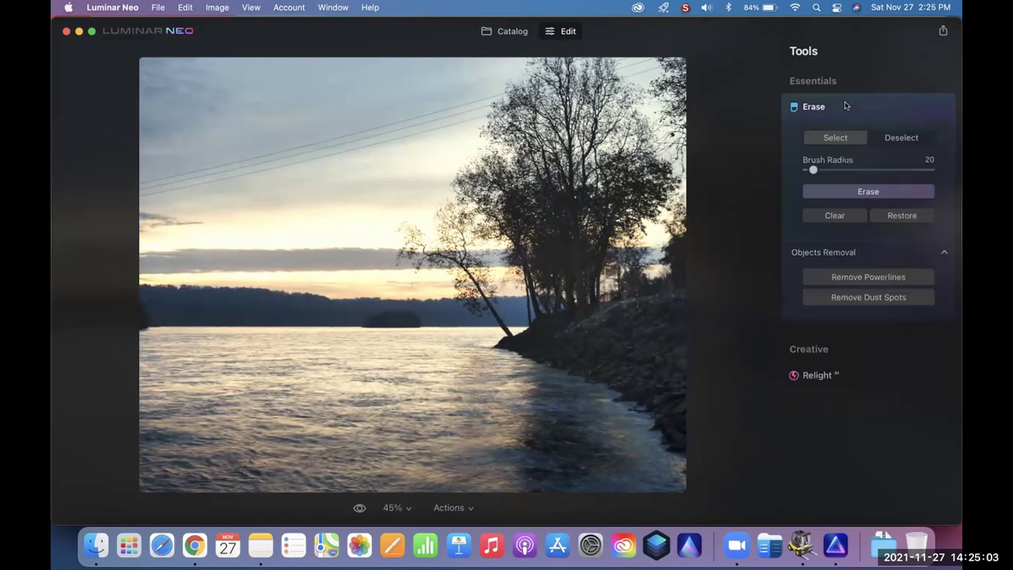
pyautogui.click(869, 276)
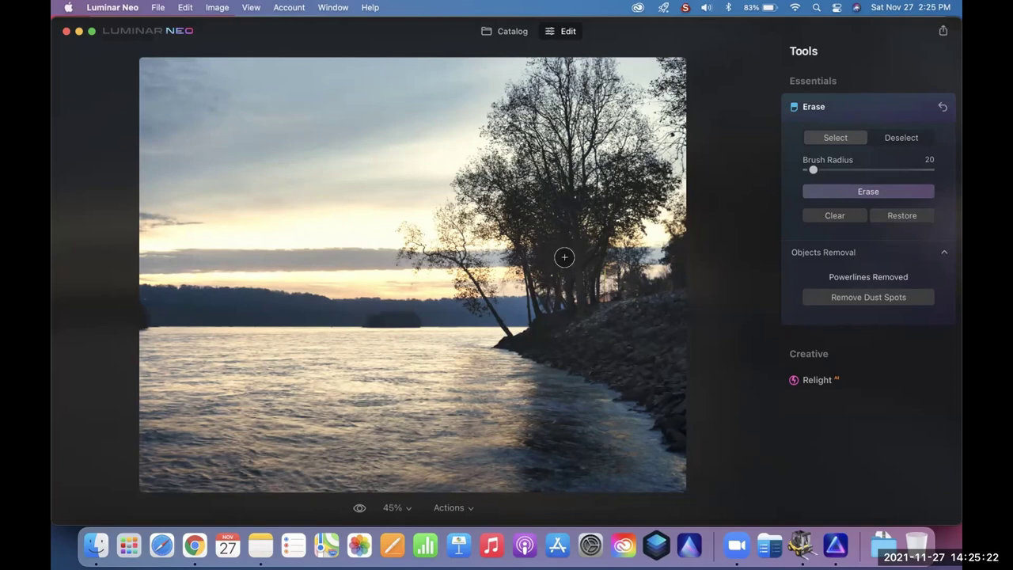
# Step: Open the dark cloudy photo Powerlines-1.jpg from the catalog for editing and run automatic power line removal on it
pyautogui.click(511, 31)
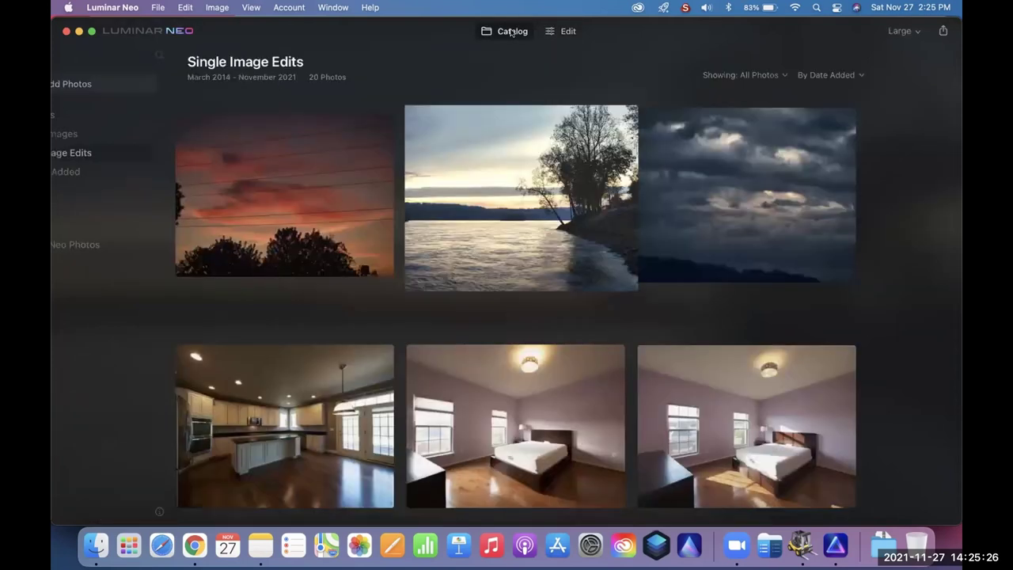
pyautogui.doubleClick(866, 194)
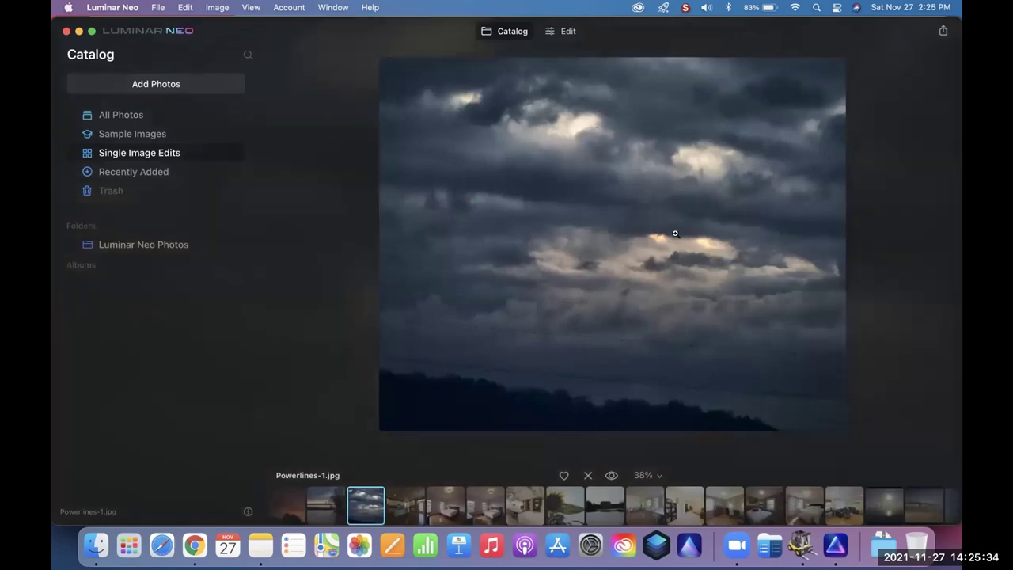
pyautogui.click(566, 32)
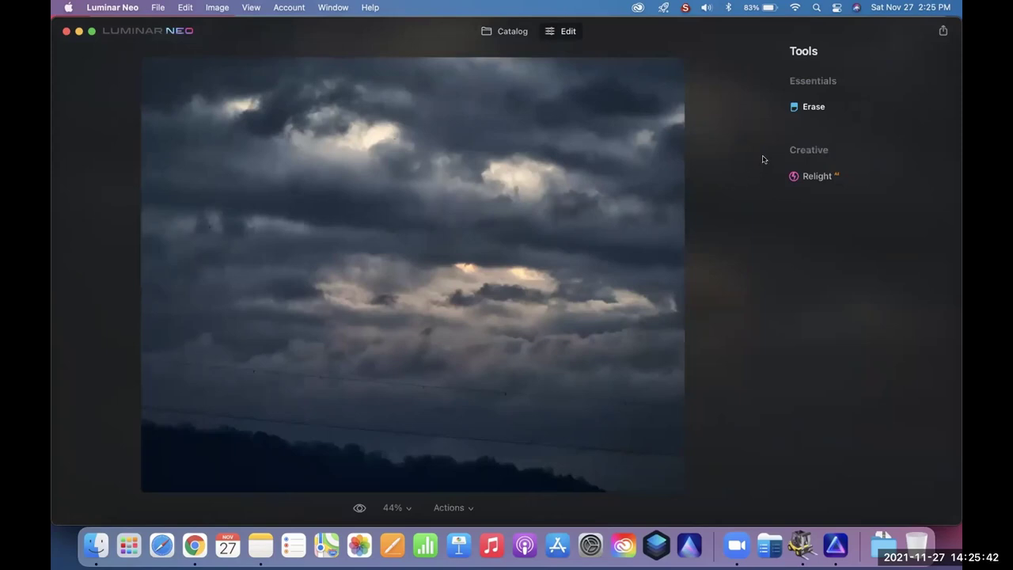
pyautogui.click(816, 107)
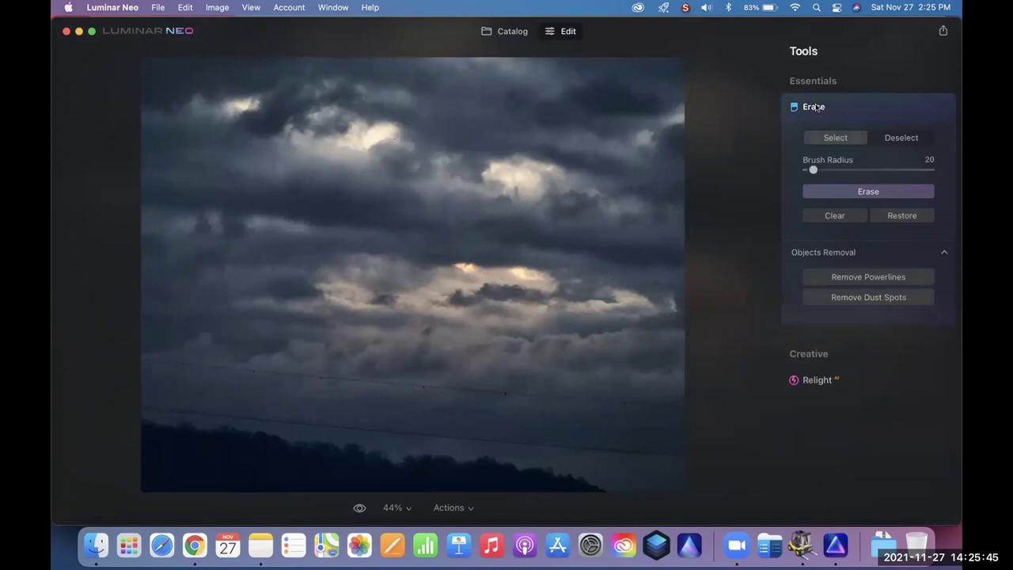
pyautogui.click(865, 277)
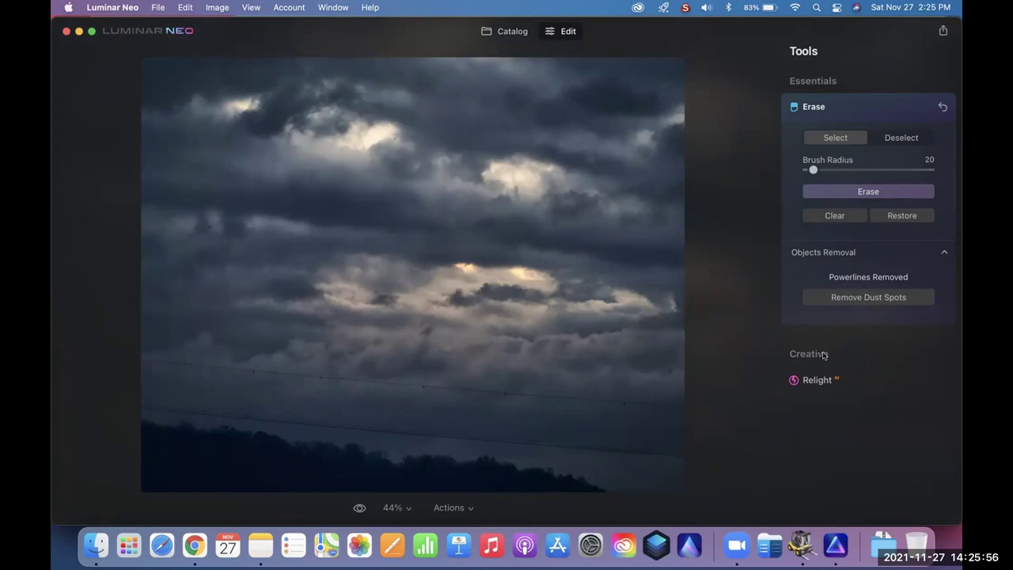
# Step: Relight the dark cloudy photo with Brightness Near 45, Brightness Far 100, Warmth Near 4 and a warmer Warmth Far
pyautogui.click(816, 381)
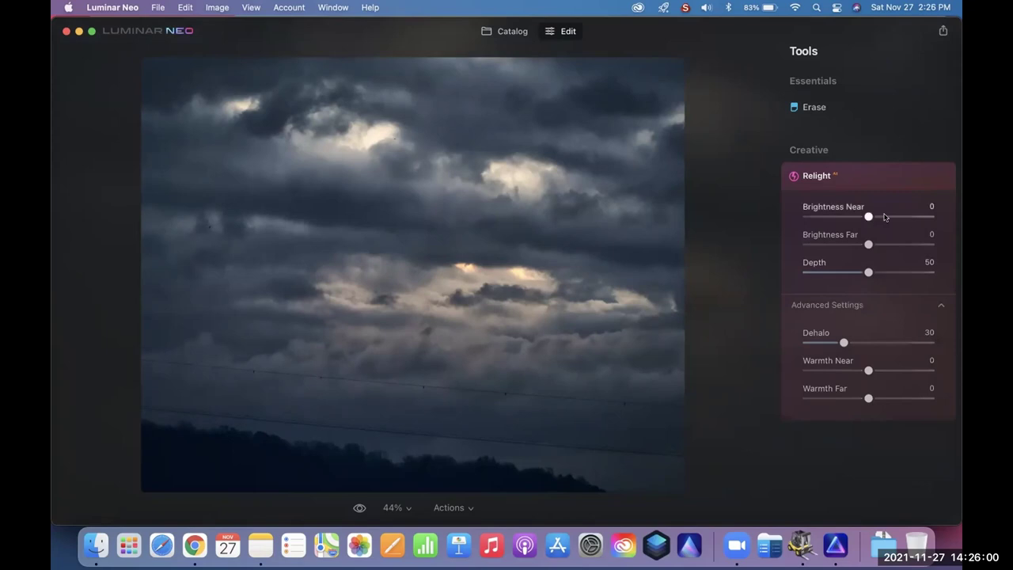
pyautogui.moveTo(868, 216); pyautogui.dragTo(896, 246)
pyautogui.moveTo(897, 247); pyautogui.dragTo(937, 250)
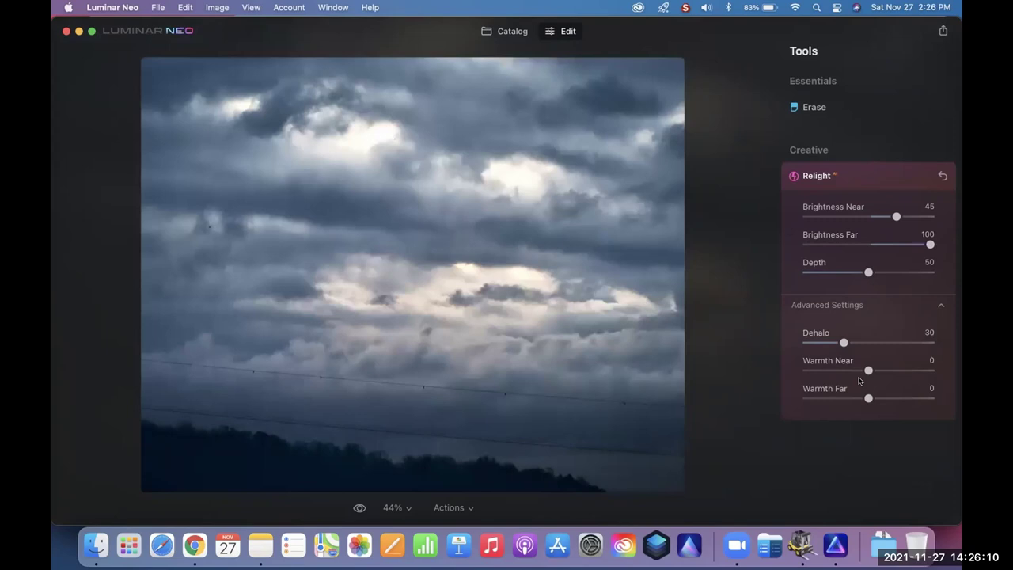
pyautogui.moveTo(865, 371); pyautogui.dragTo(870, 371)
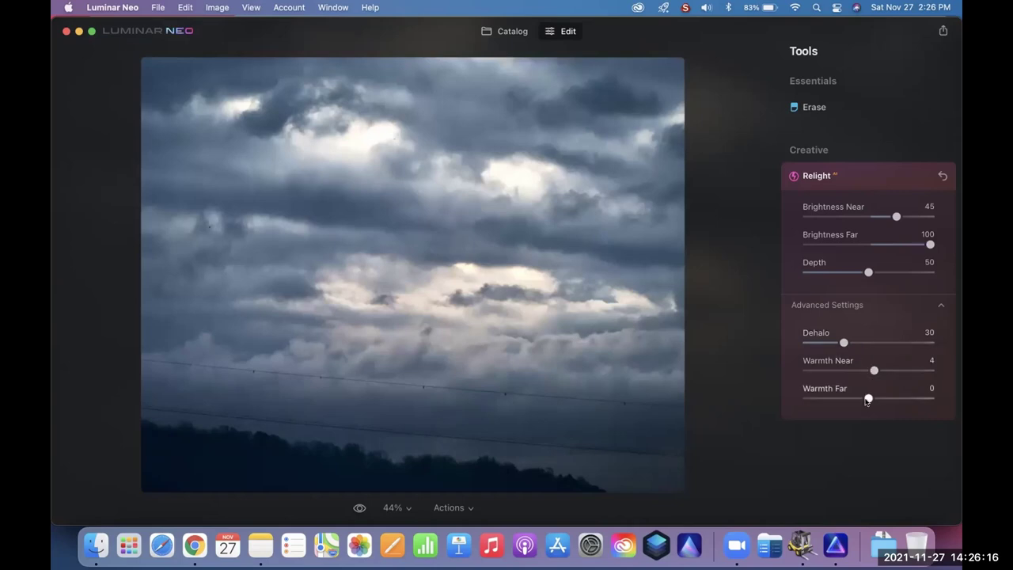
pyautogui.moveTo(868, 400); pyautogui.dragTo(893, 398)
pyautogui.click(863, 172)
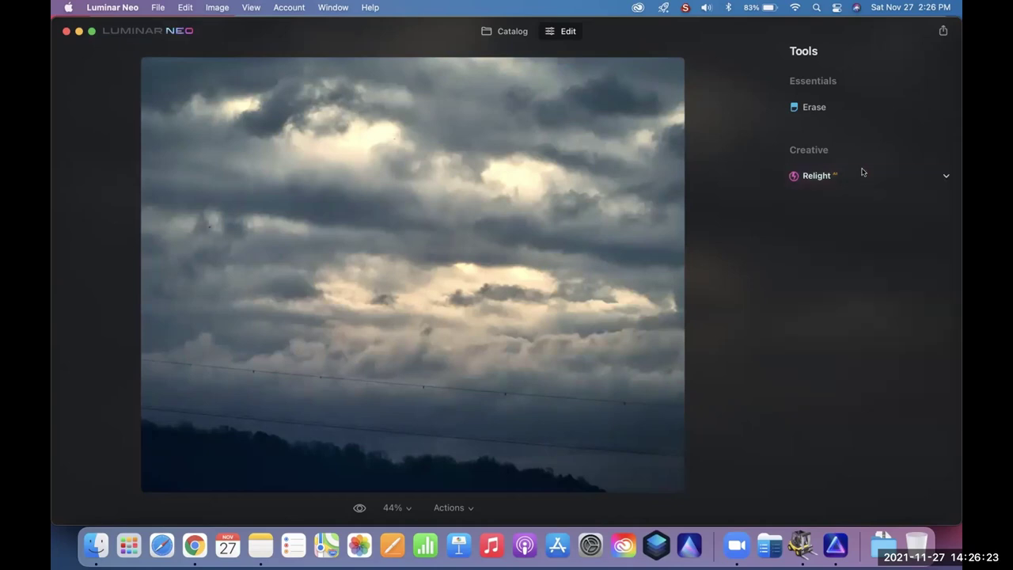
# Step: Run Erase's automatic power line removal again on the relit cloudy photo
pyautogui.click(839, 106)
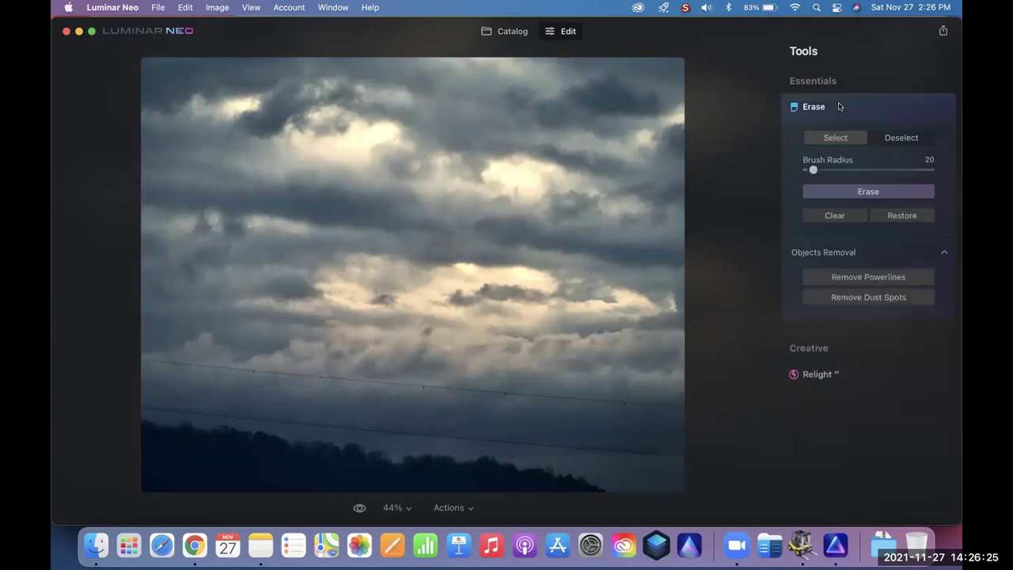
pyautogui.click(851, 278)
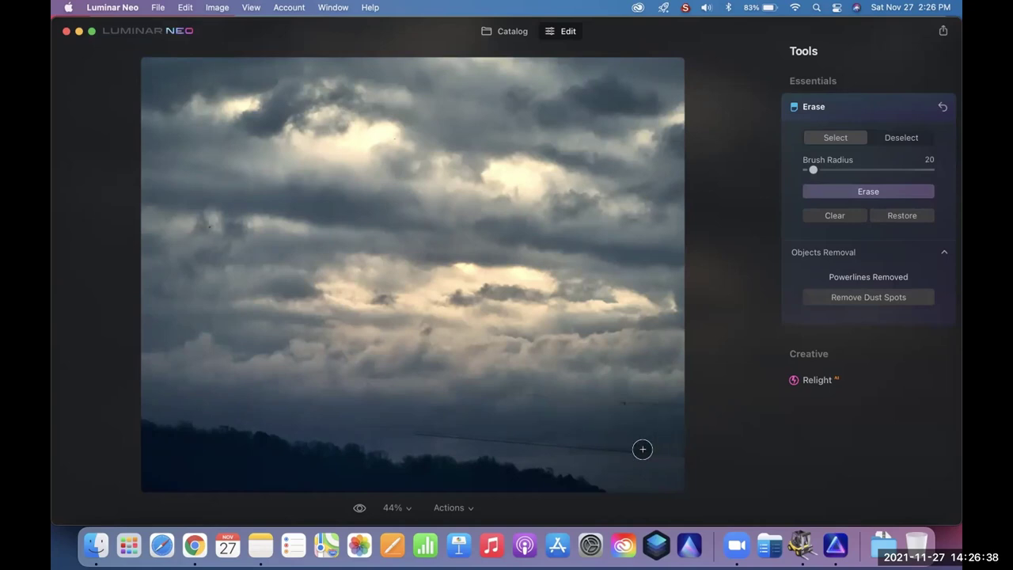
pyautogui.click(854, 105)
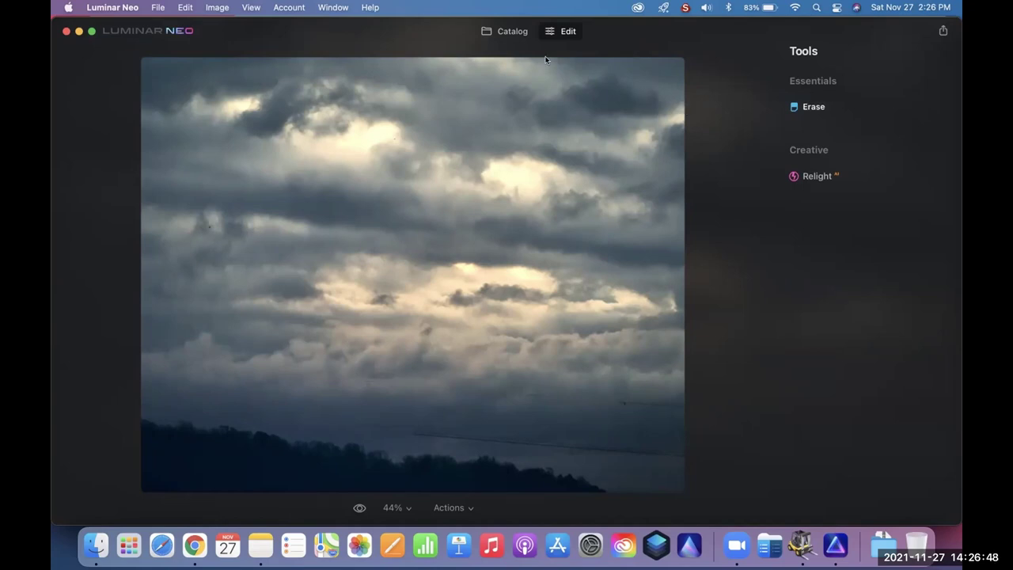
# Step: Open the reflecting pool photo 5EM21947.orf from the catalog for editing and remove its dust spots automatically
pyautogui.click(518, 33)
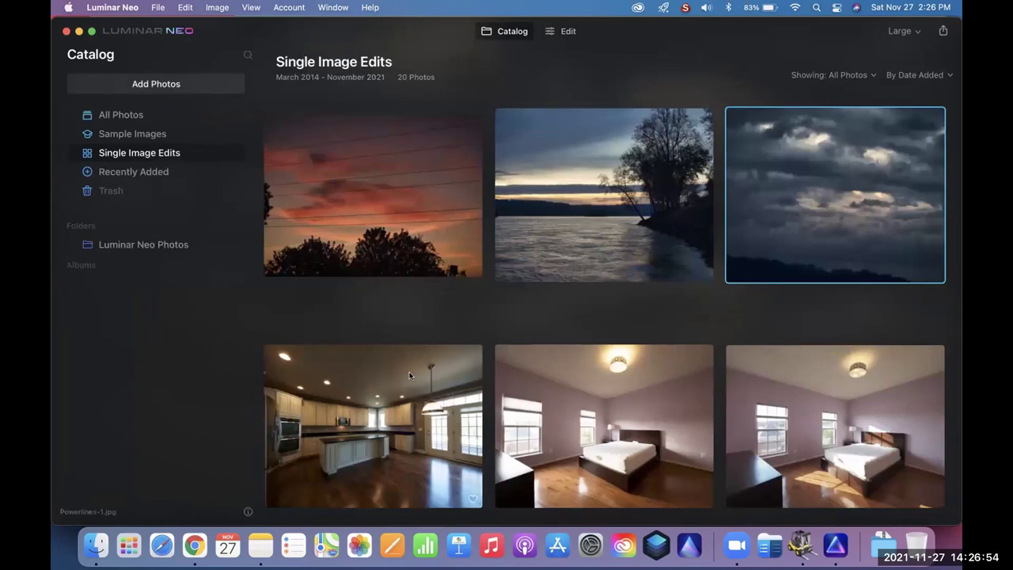
pyautogui.click(409, 375)
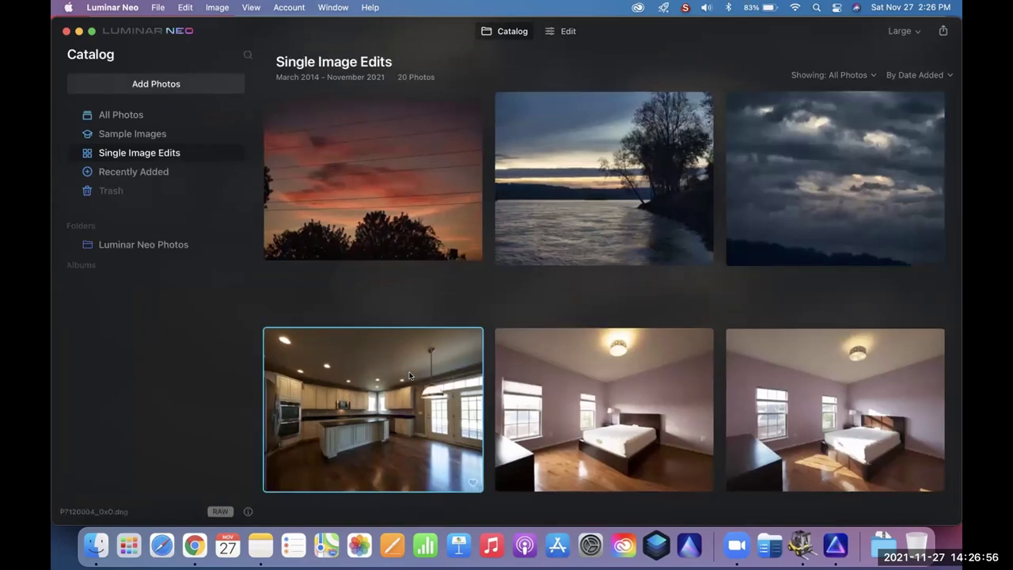
pyautogui.press('Down')
pyautogui.press('Down')
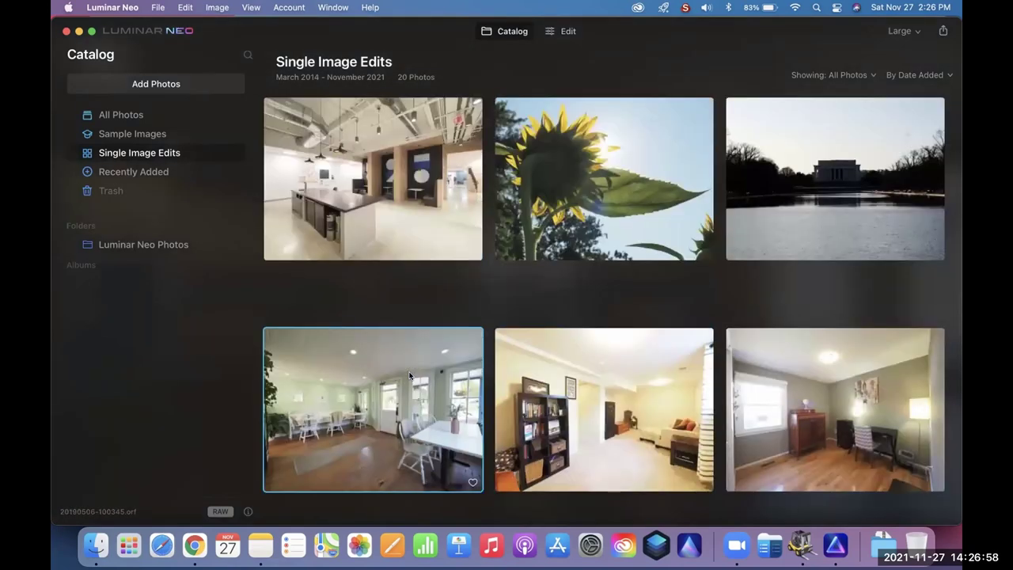
pyautogui.press('Up')
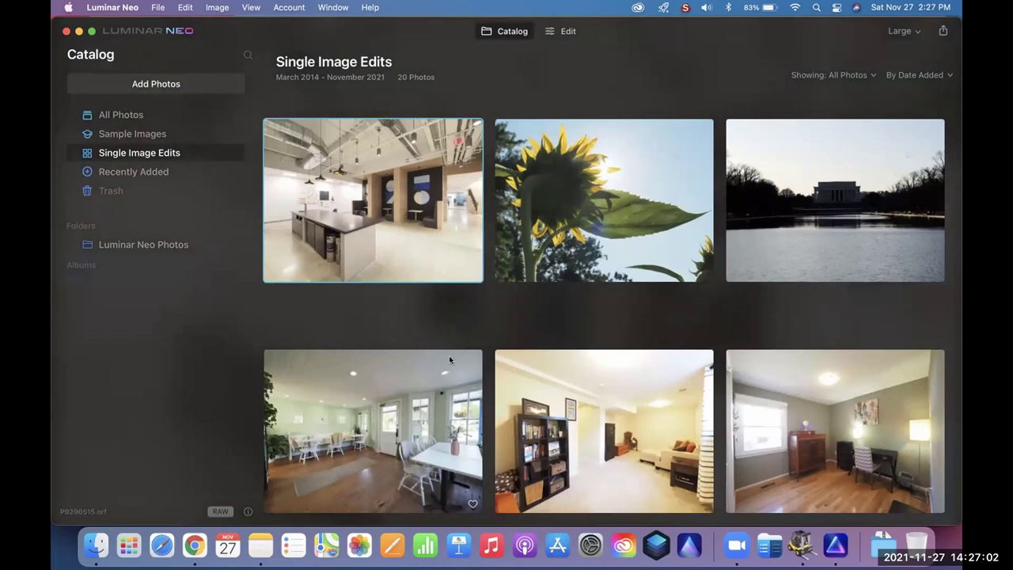
pyautogui.doubleClick(824, 208)
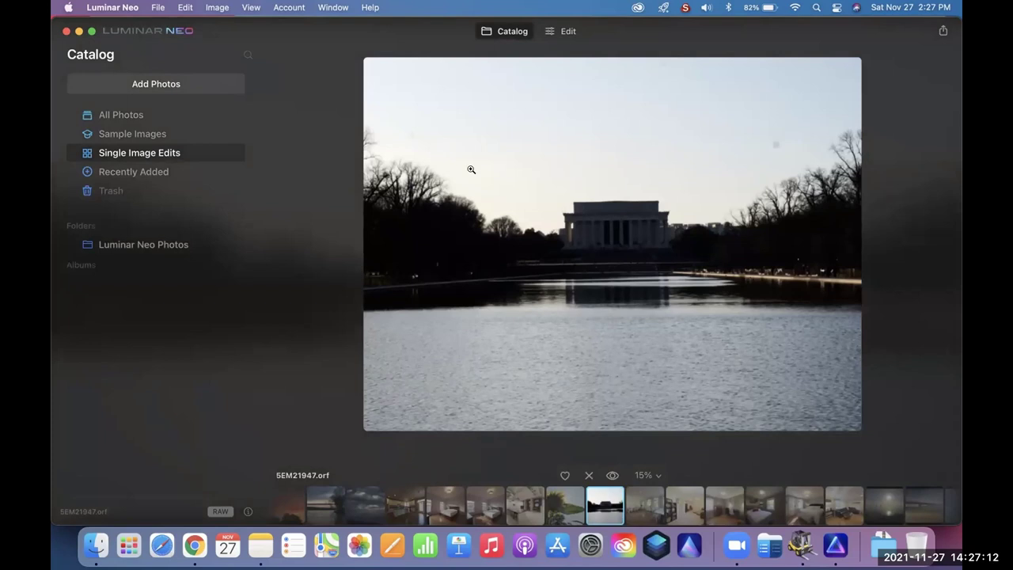
pyautogui.click(564, 32)
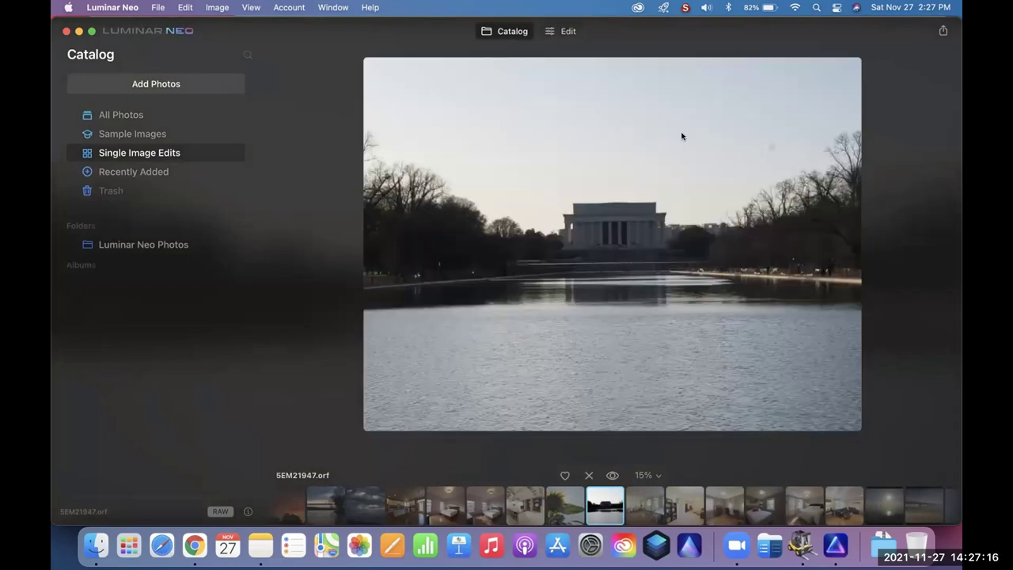
pyautogui.click(572, 31)
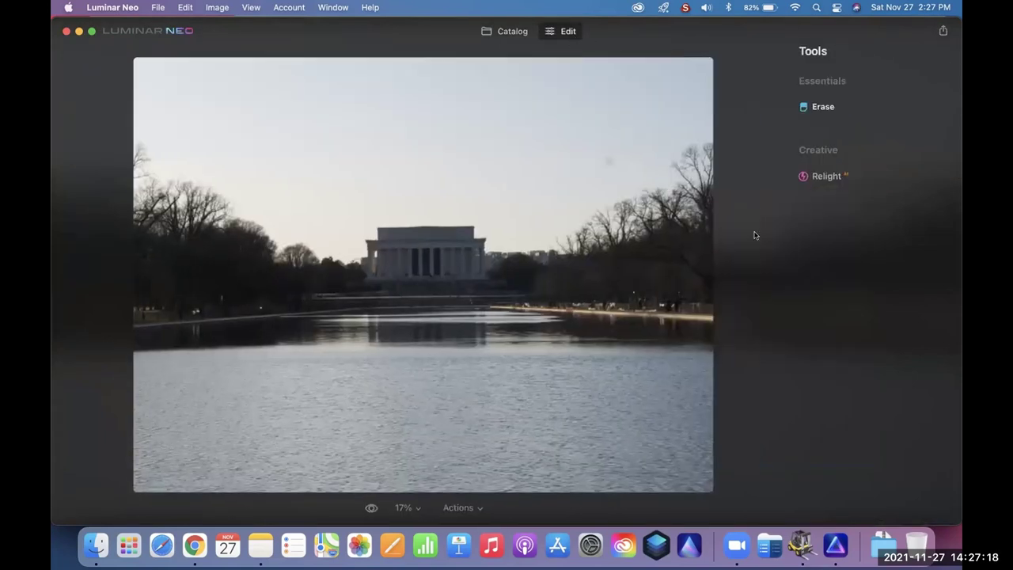
pyautogui.click(823, 107)
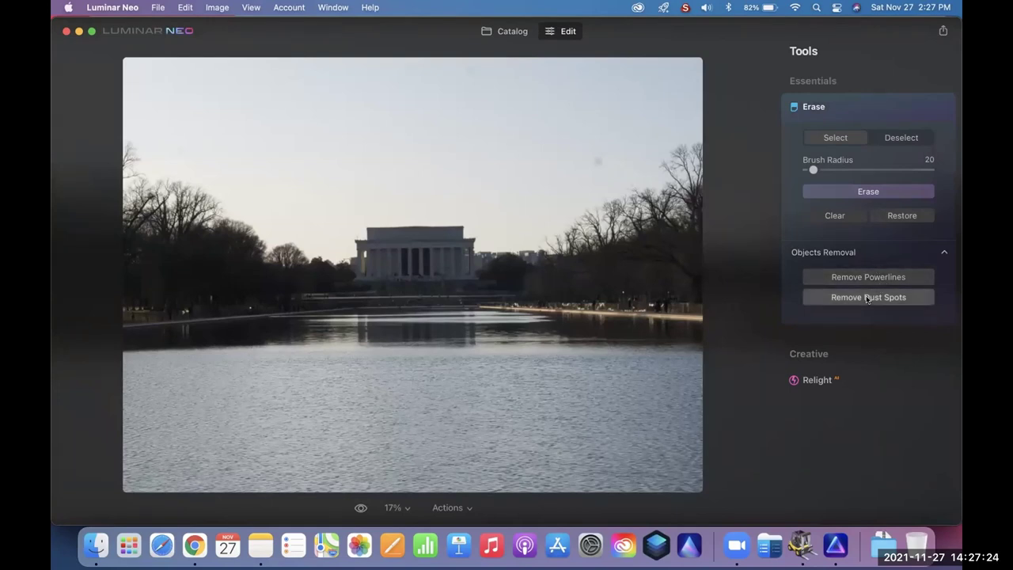
pyautogui.click(867, 298)
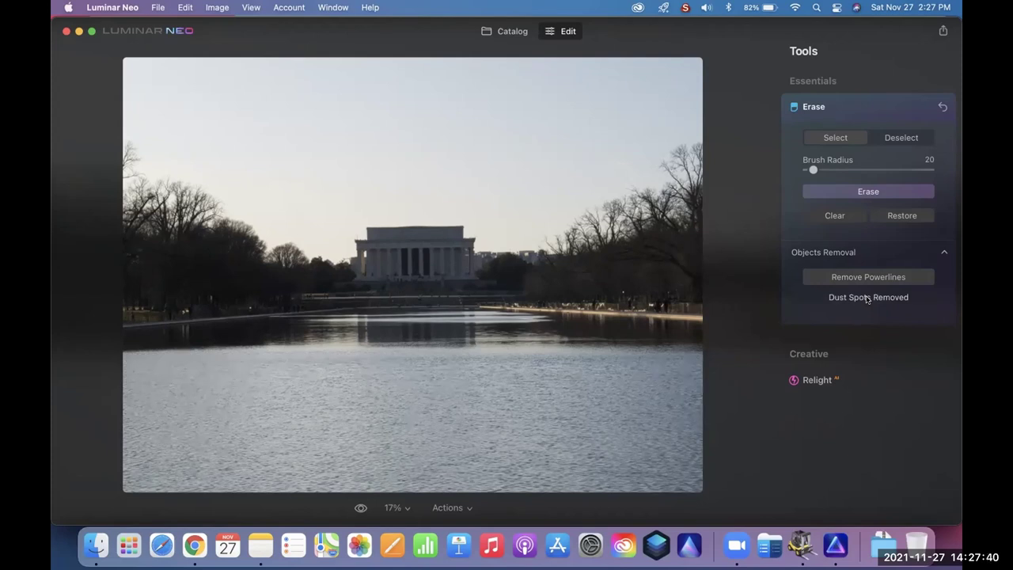
# Step: Relight the reflecting pool photo with Brightness Far 70, Warmth Far 20 and Depth 35
pyautogui.click(830, 382)
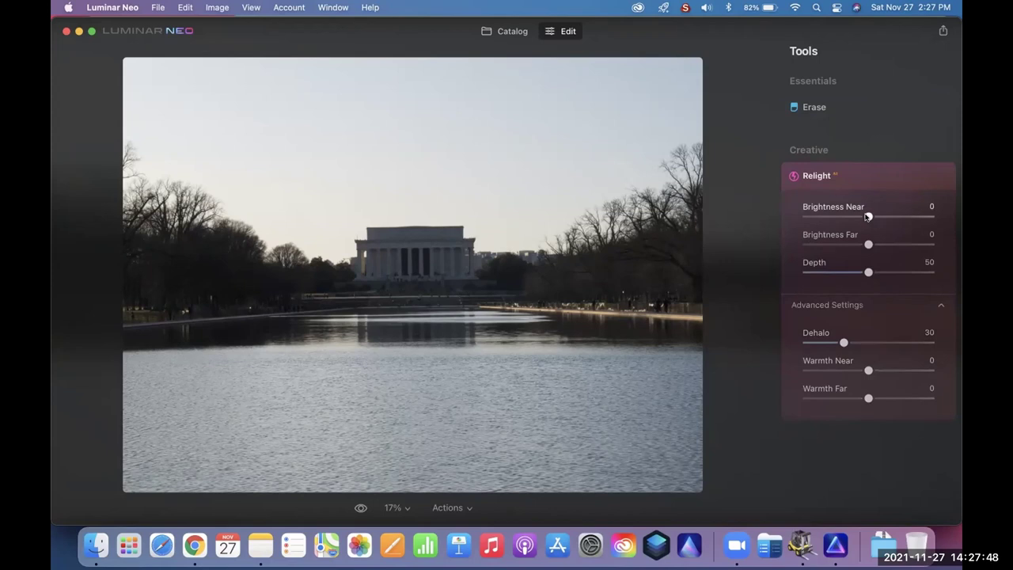
pyautogui.moveTo(868, 244); pyautogui.dragTo(917, 250)
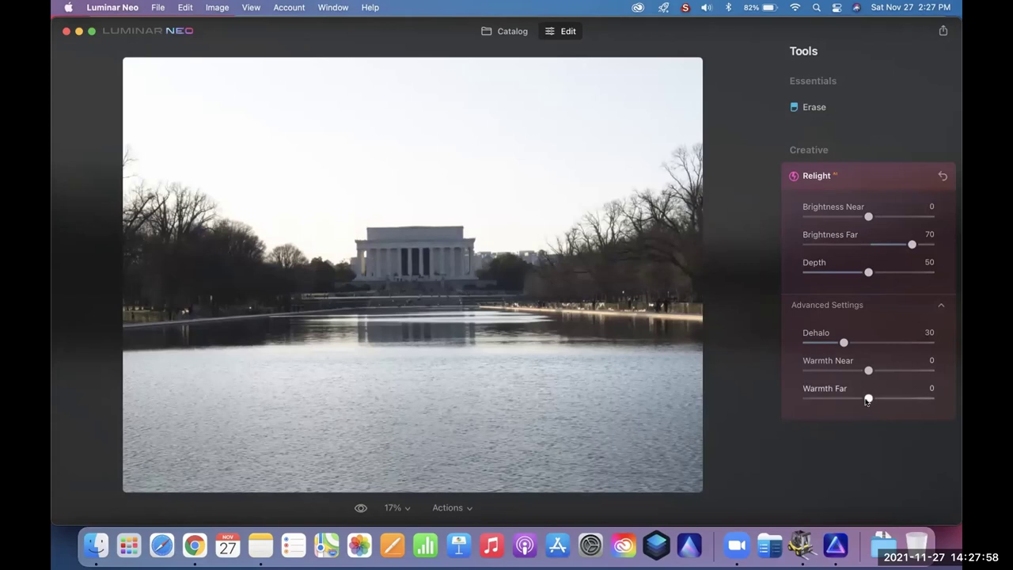
pyautogui.moveTo(867, 399); pyautogui.dragTo(893, 399)
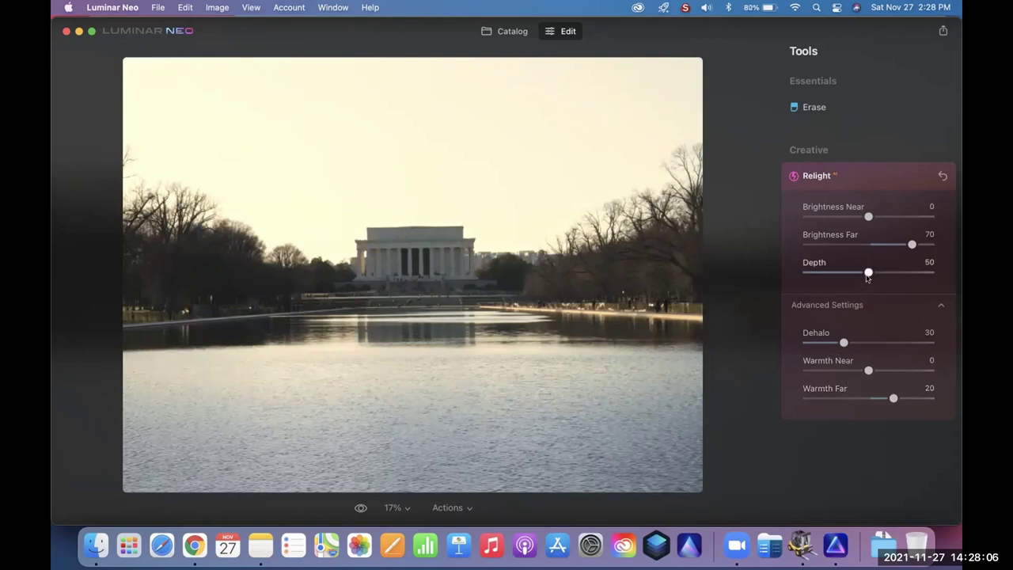
pyautogui.moveTo(867, 277); pyautogui.dragTo(846, 277)
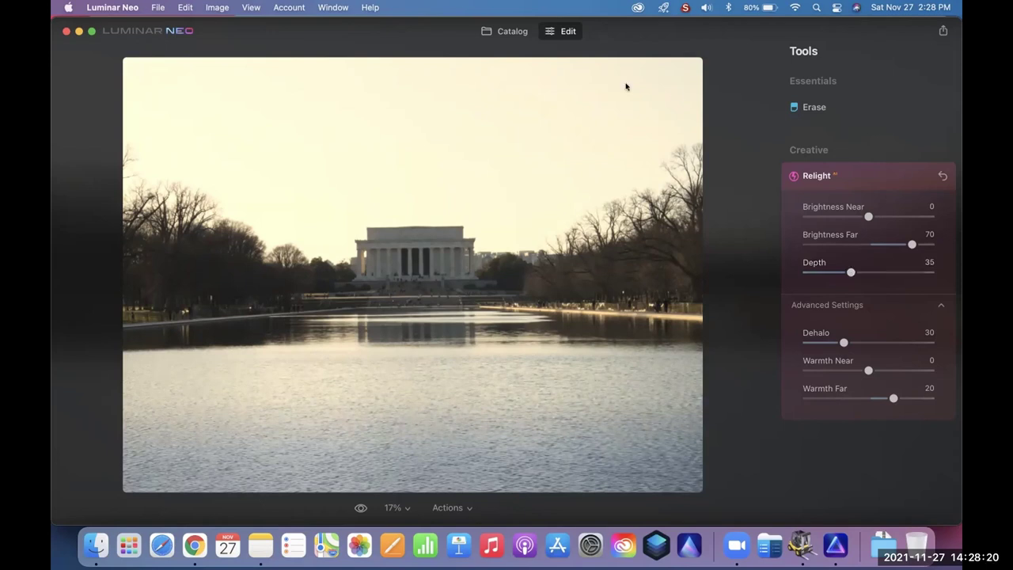
# Step: Open the sunflower photo P8050092.orf from the catalog for editing and remove its dust spots automatically
pyautogui.click(513, 31)
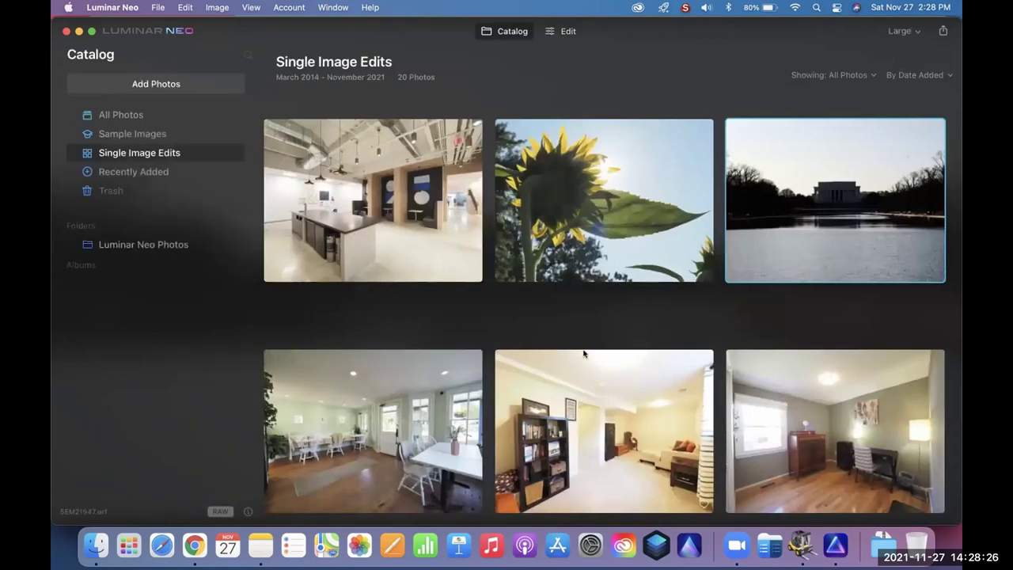
pyautogui.doubleClick(611, 171)
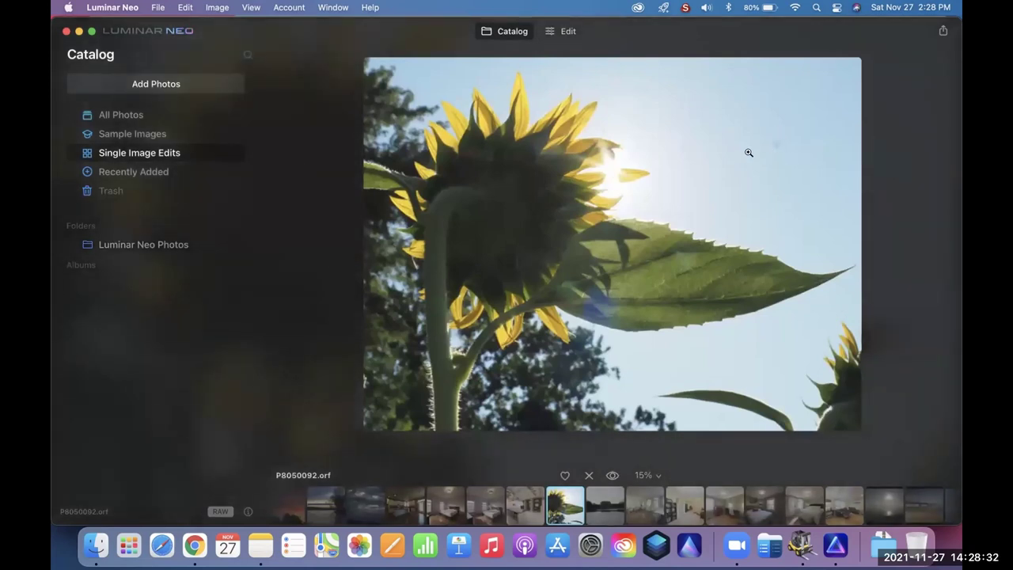
pyautogui.click(566, 32)
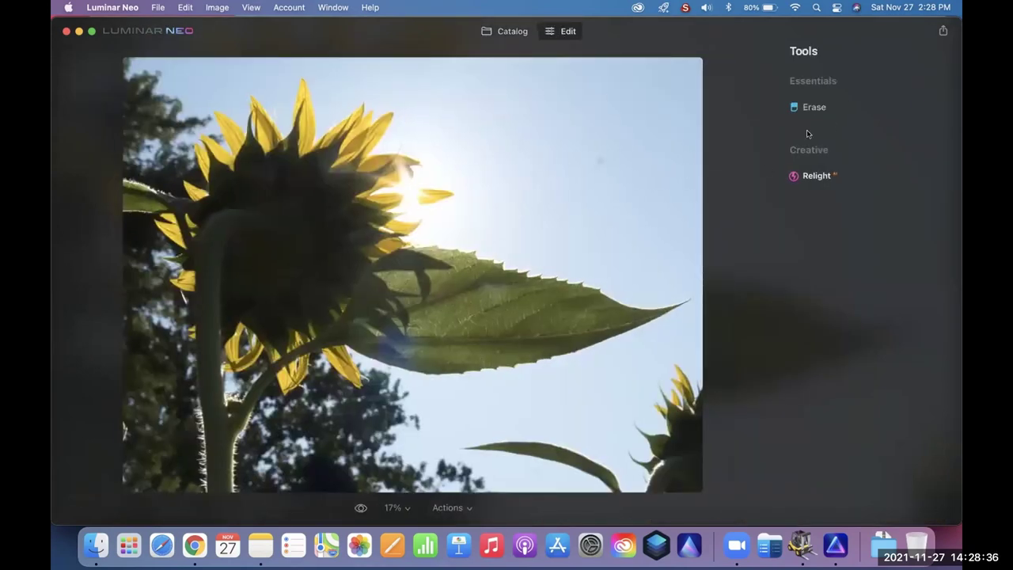
pyautogui.click(833, 112)
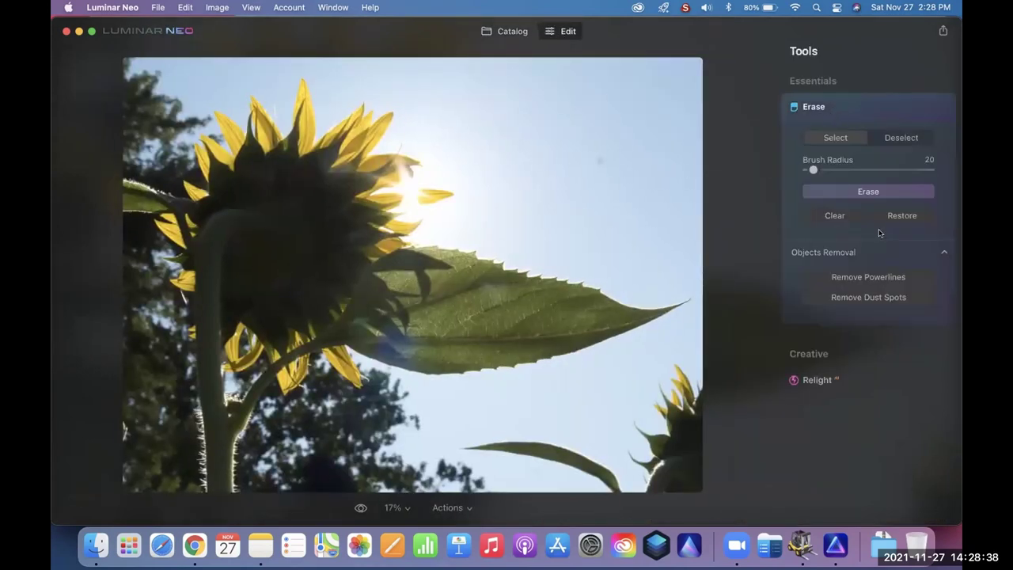
pyautogui.click(878, 297)
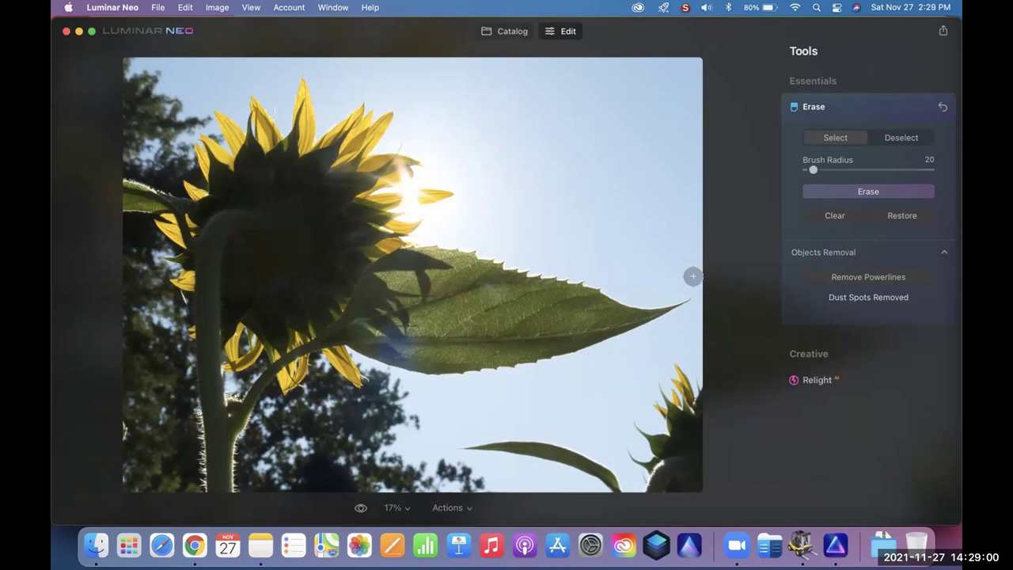
# Step: Open the grassy trench photo untitled-20140311-3399.nef from the catalog for editing and remove its dust spots automatically
pyautogui.click(512, 31)
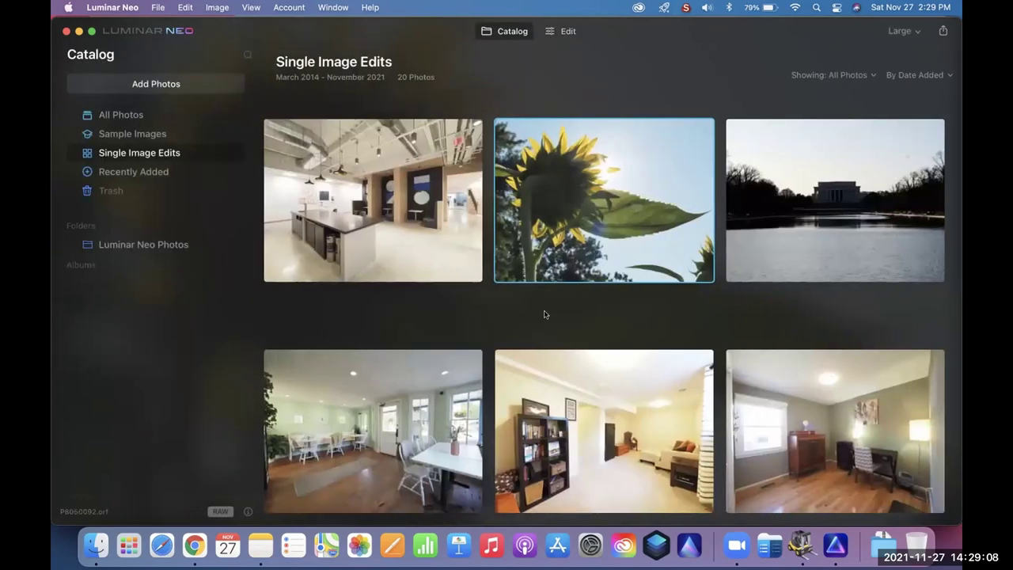
pyautogui.press('Down')
pyautogui.press('Down')
pyautogui.press('Down')
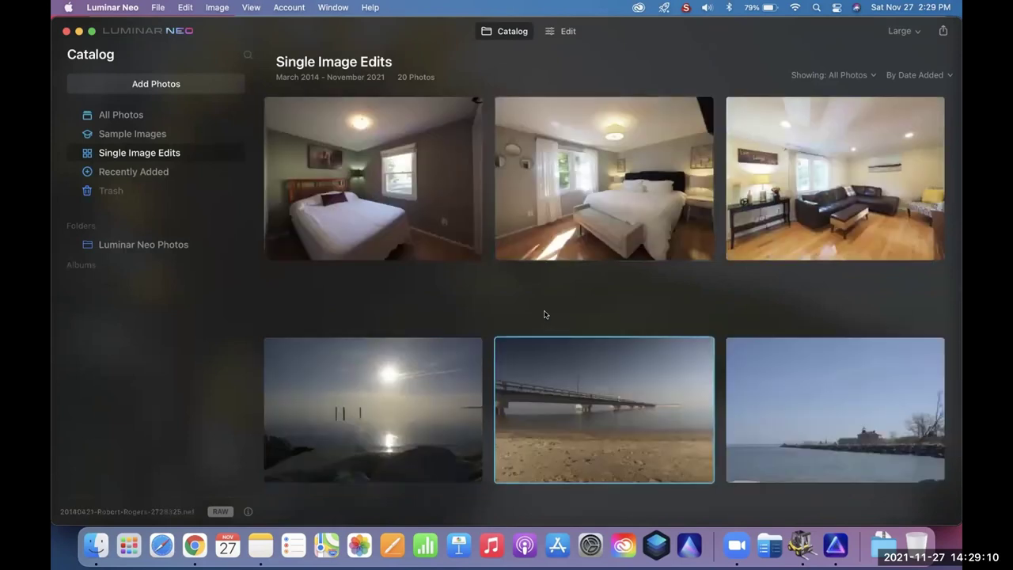
pyautogui.press('Down')
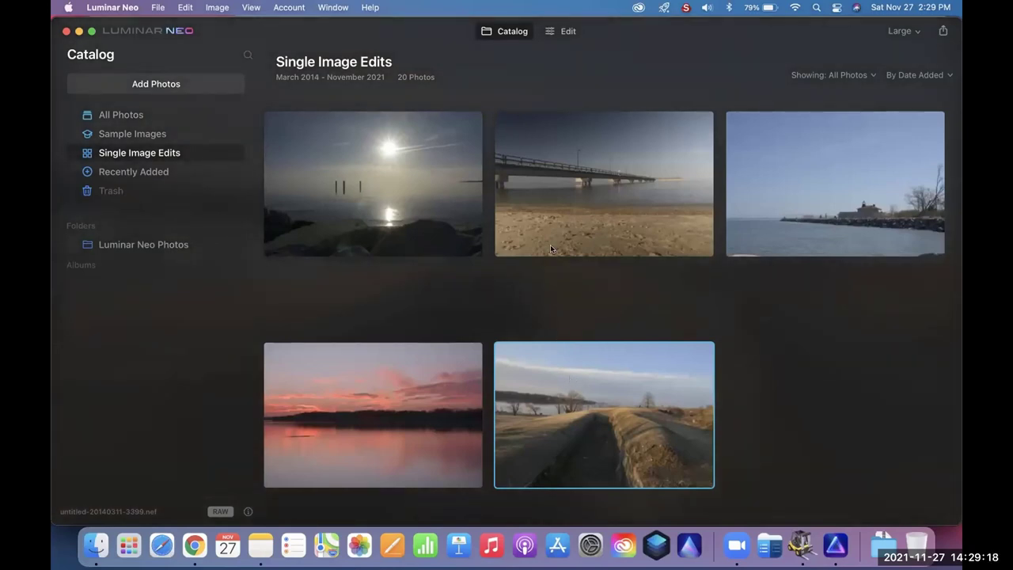
pyautogui.click(563, 31)
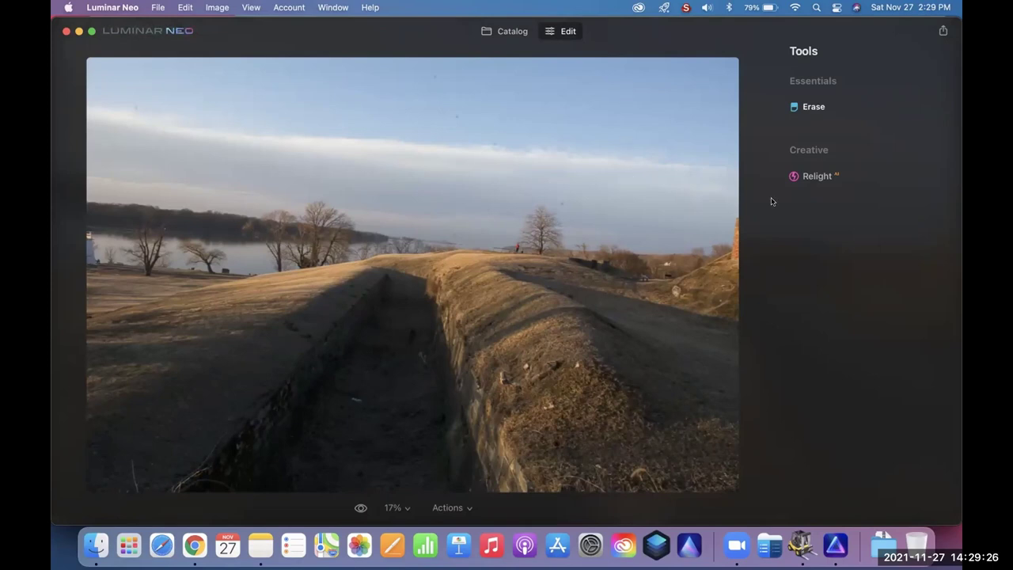
pyautogui.click(821, 106)
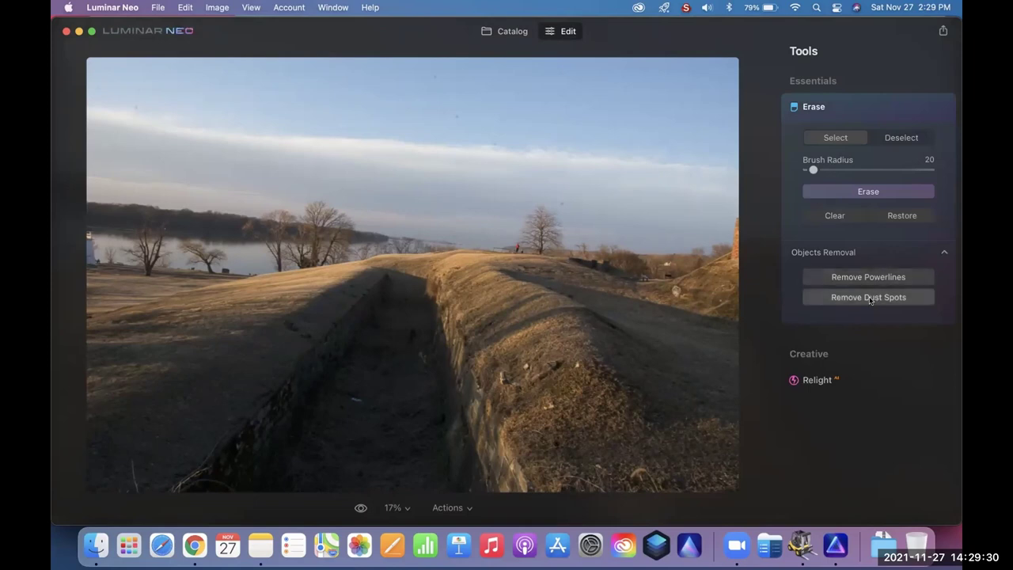
pyautogui.click(870, 300)
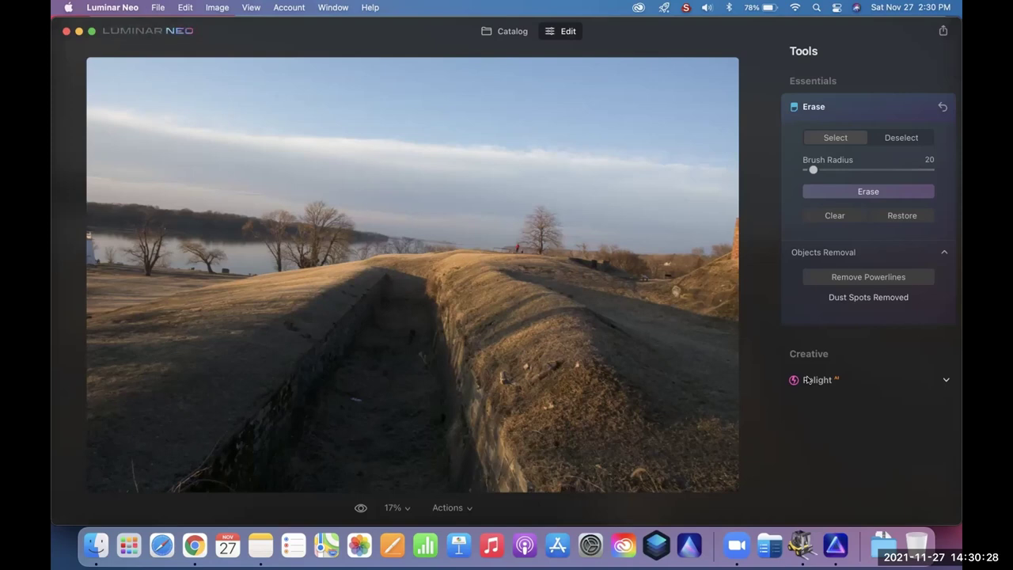
# Step: Inspect the sky above the bare tree at 100% for leftover dust spots, and return to the full view
pyautogui.click(862, 107)
pyautogui.click(547, 186)
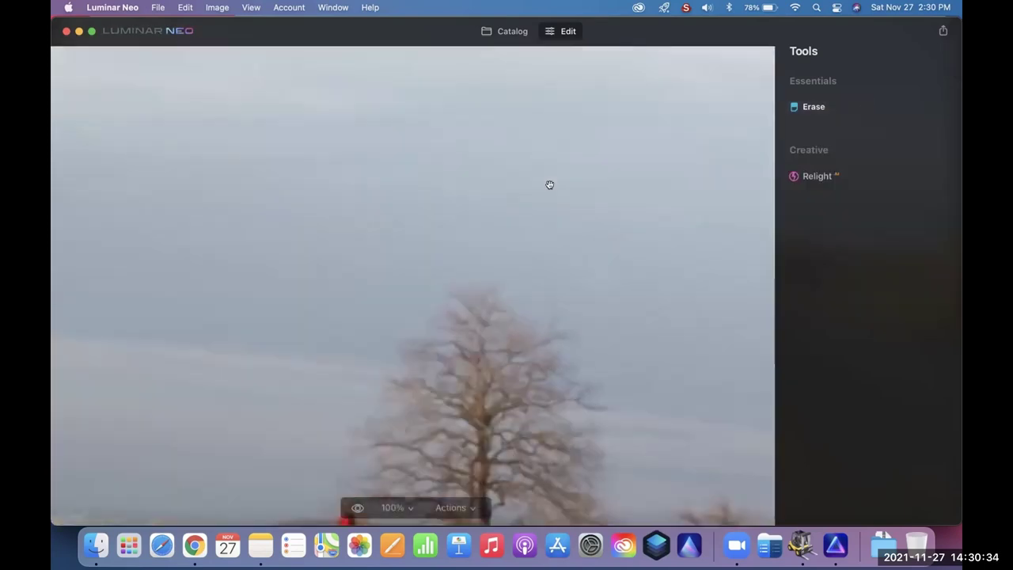
pyautogui.moveTo(516, 261); pyautogui.dragTo(477, 385)
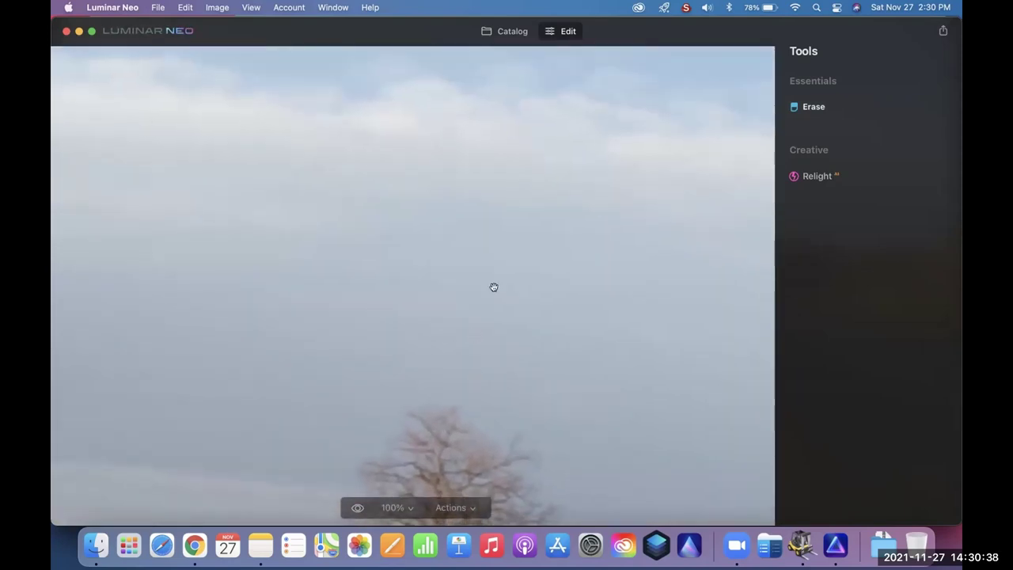
pyautogui.moveTo(506, 253); pyautogui.dragTo(491, 215)
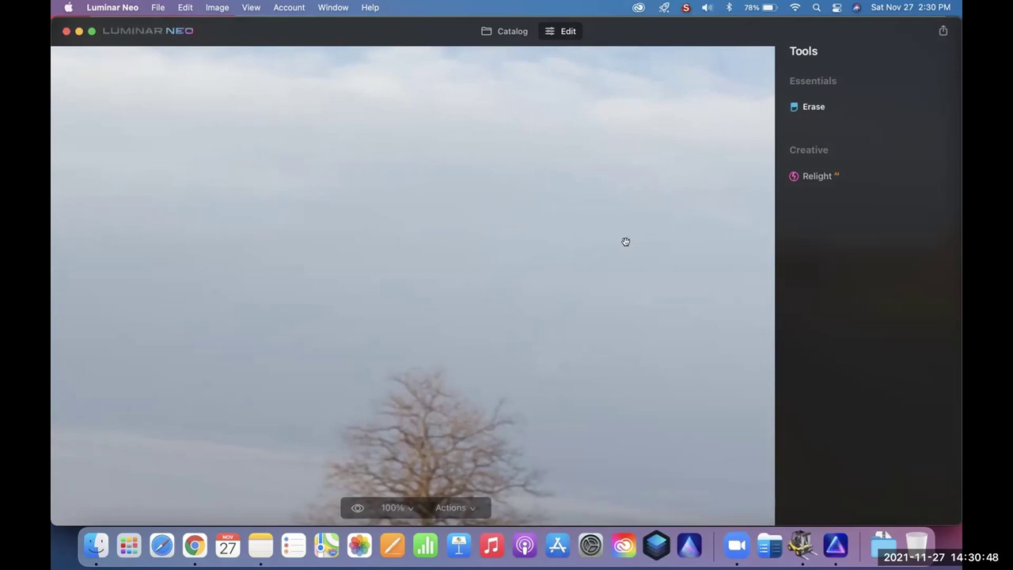
pyautogui.click(548, 298)
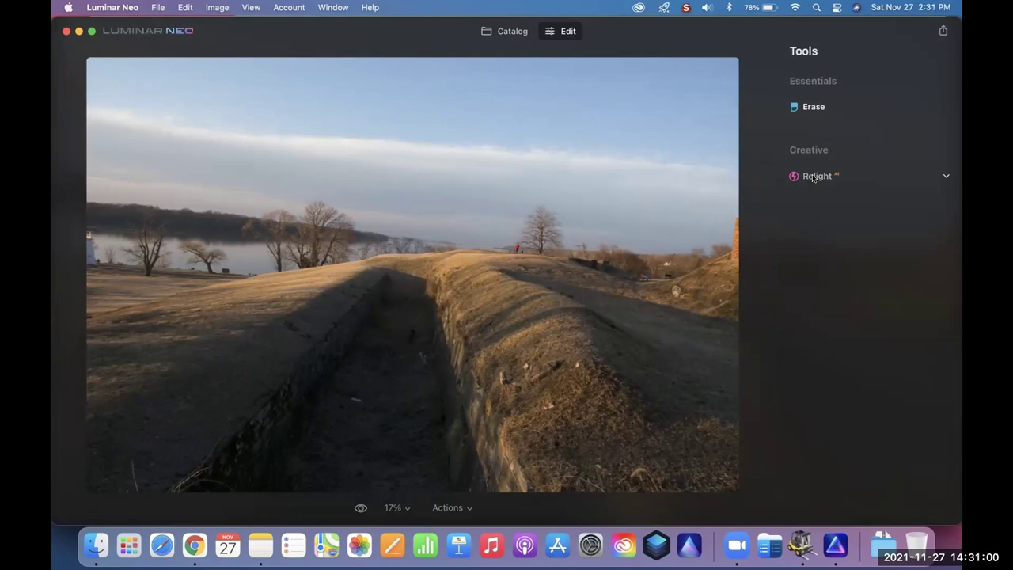
# Step: Compare the trench photo with its original, and relight it with Brightness Near 100, Brightness Far 37, Warmth Near 35 and Warmth Far 17
pyautogui.click(361, 508)
pyautogui.click(360, 508)
pyautogui.click(824, 178)
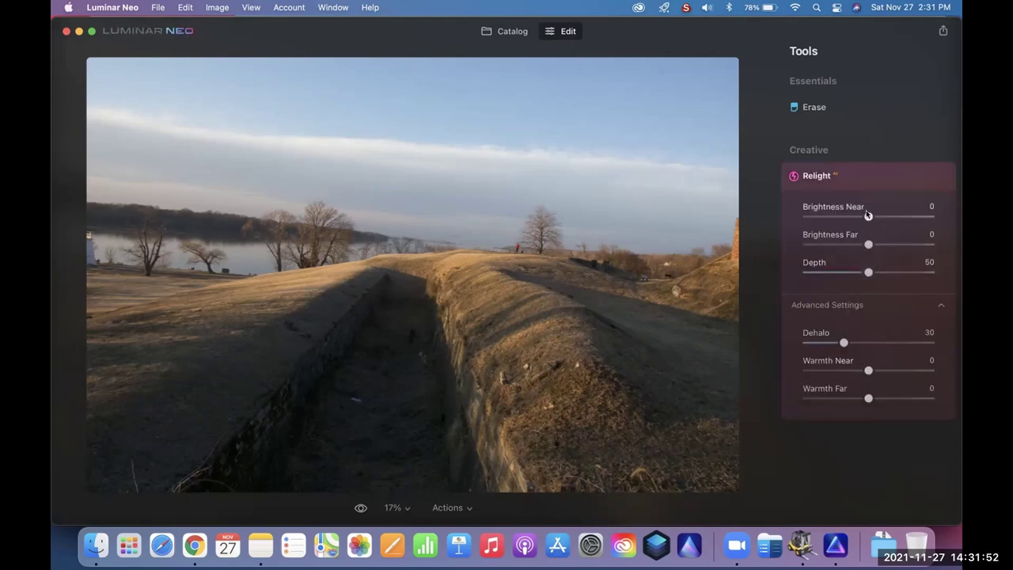
pyautogui.moveTo(868, 216); pyautogui.dragTo(937, 220)
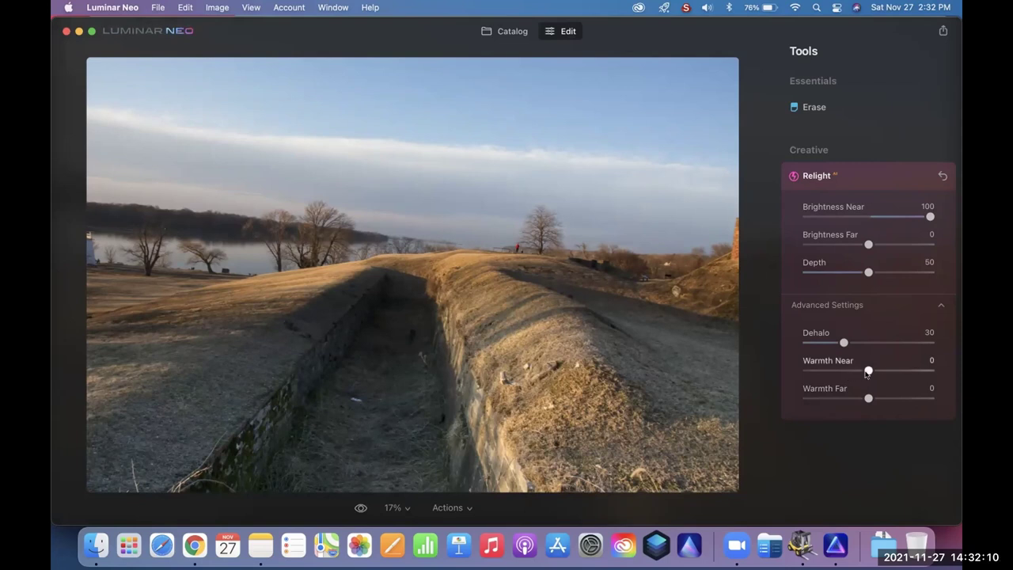
pyautogui.moveTo(868, 370); pyautogui.dragTo(911, 371)
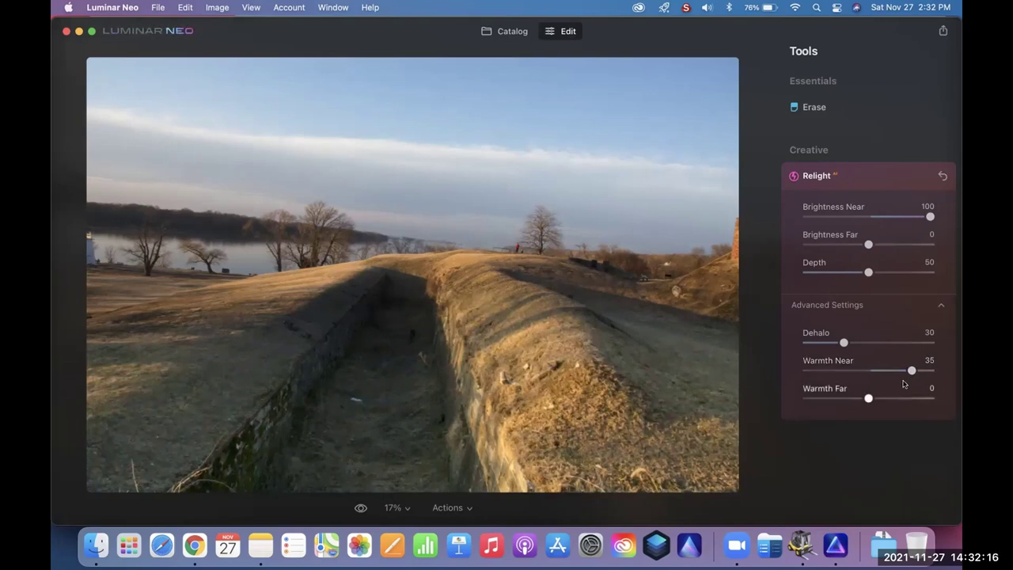
pyautogui.moveTo(868, 397); pyautogui.dragTo(890, 401)
pyautogui.moveTo(868, 244); pyautogui.dragTo(891, 249)
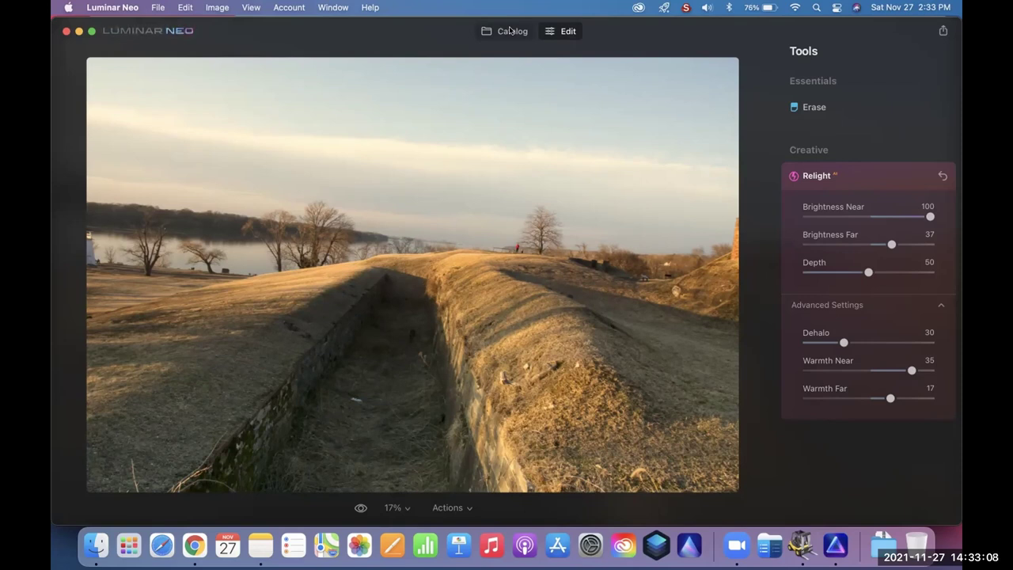
pyautogui.click(128, 30)
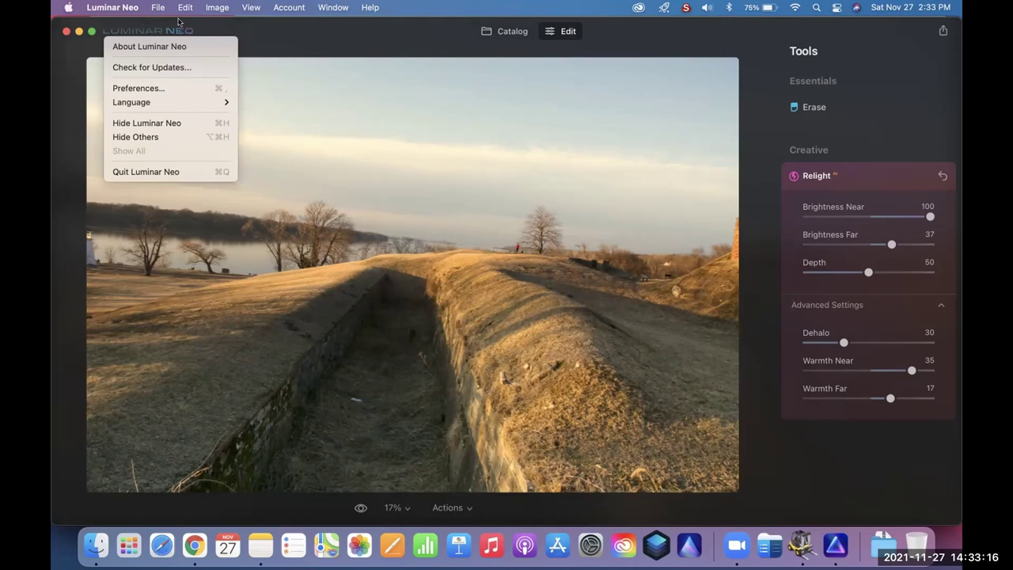
pyautogui.press('Escape')
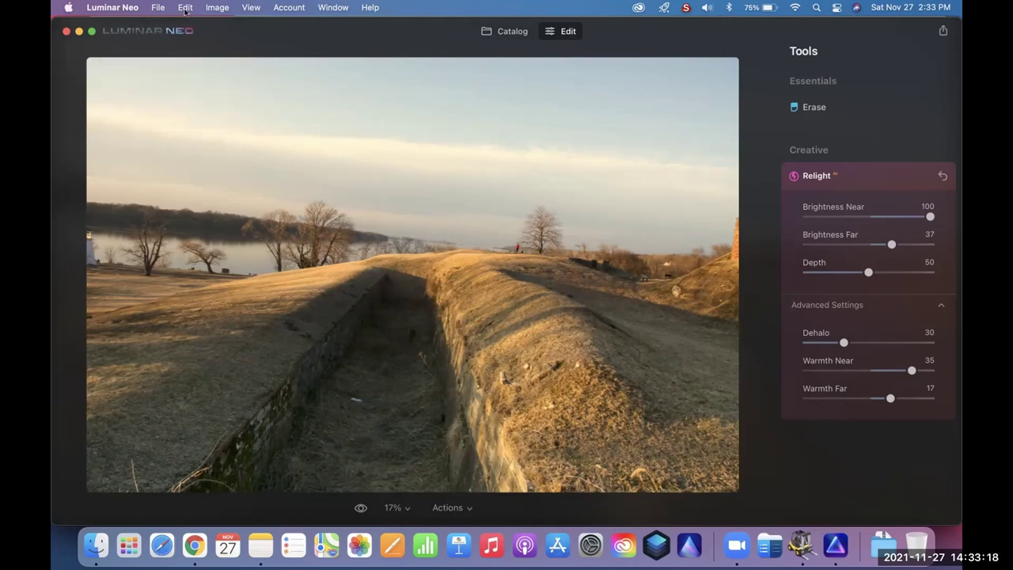
pyautogui.click(185, 8)
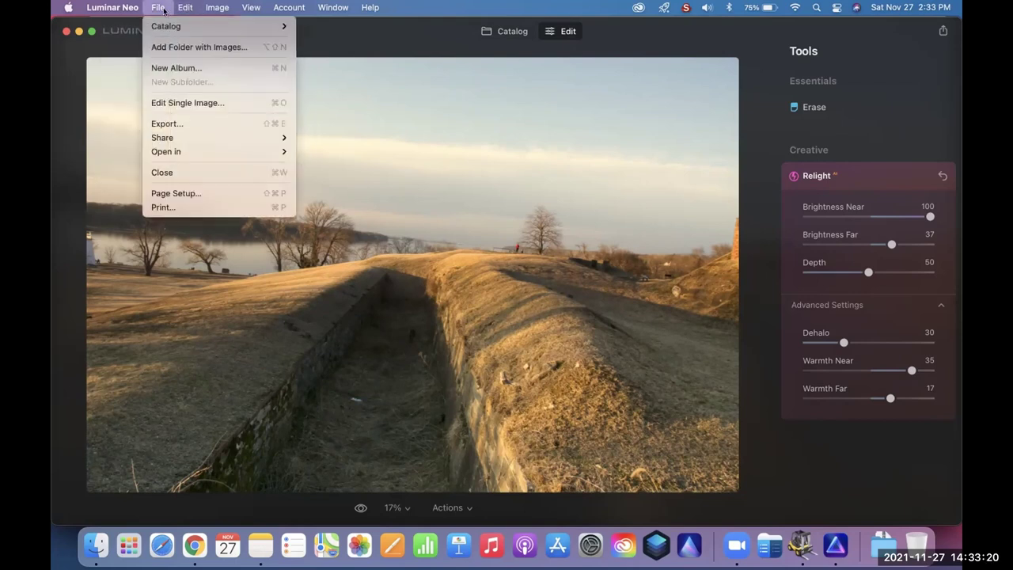
pyautogui.moveTo(217, 9)
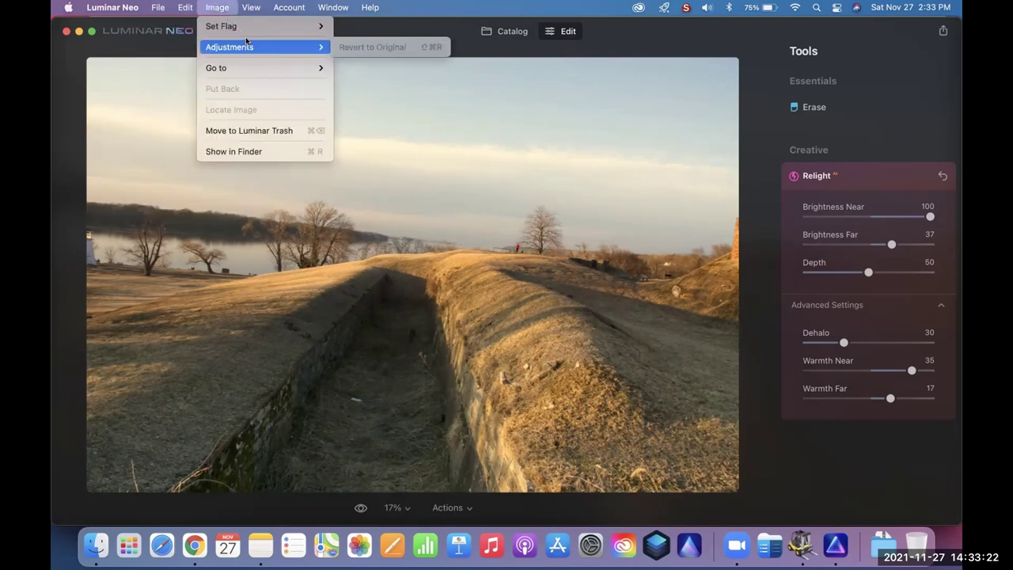
pyautogui.moveTo(249, 69)
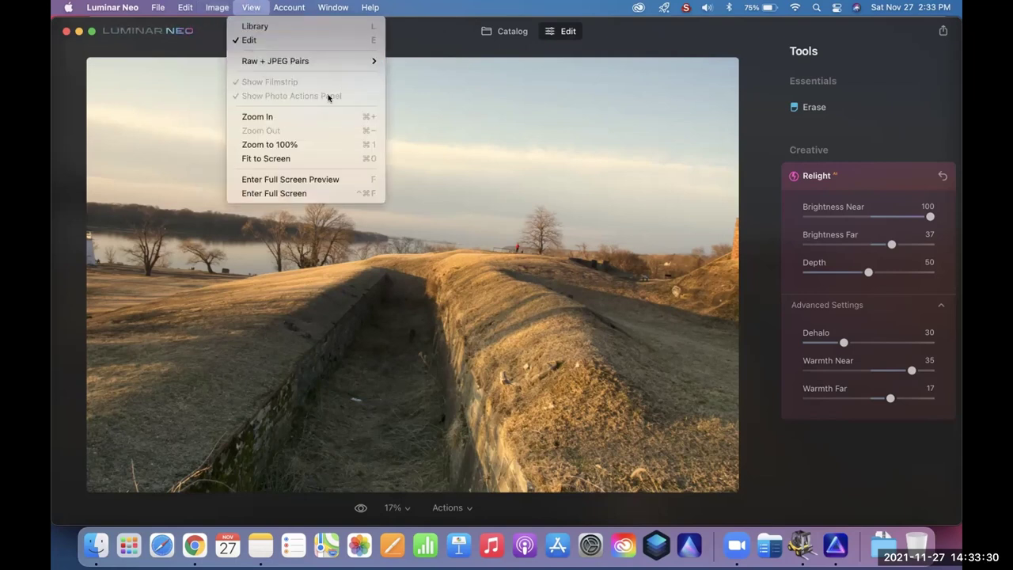
pyautogui.click(403, 37)
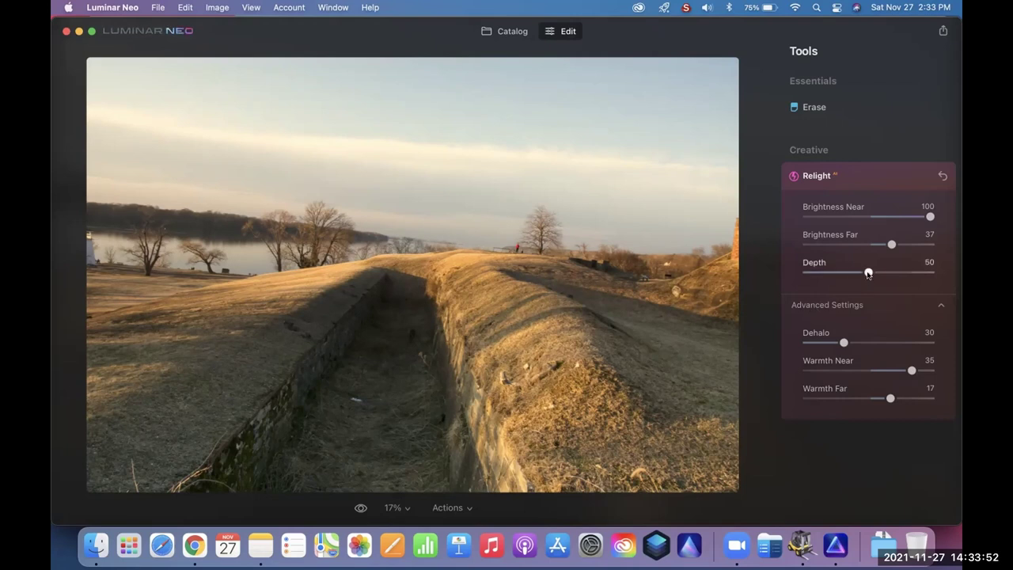
# Step: Adjust the trench photo's Relight to Depth 100, Warmth Near 50 and Brightness Far -12
pyautogui.moveTo(868, 273); pyautogui.dragTo(937, 281)
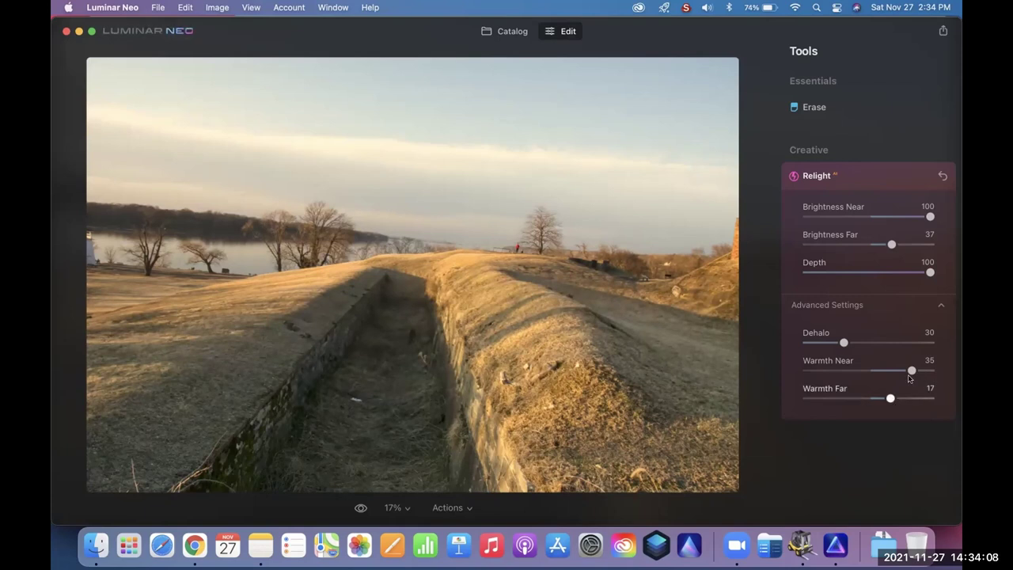
pyautogui.moveTo(911, 371); pyautogui.dragTo(939, 370)
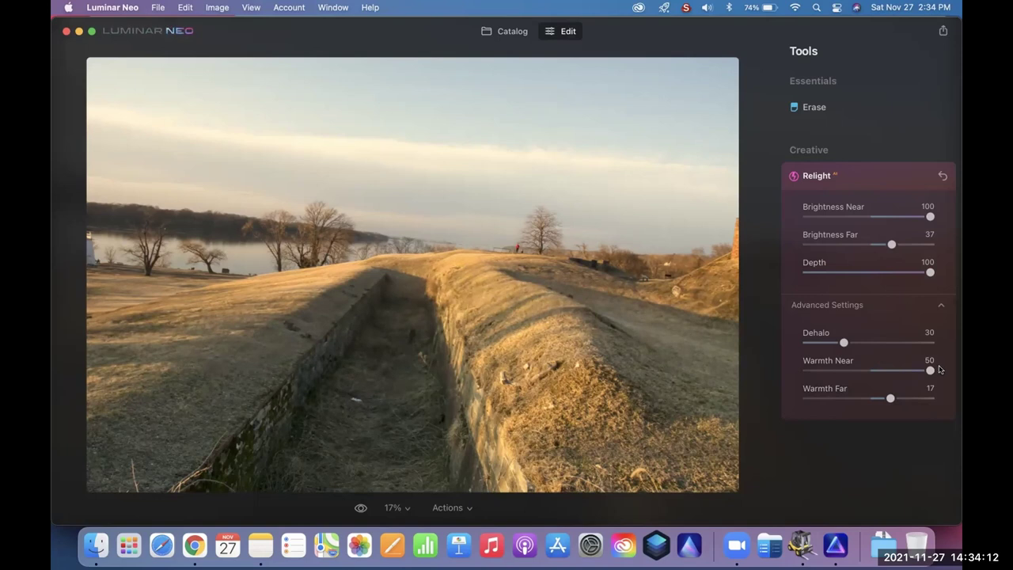
pyautogui.moveTo(891, 248); pyautogui.dragTo(936, 250)
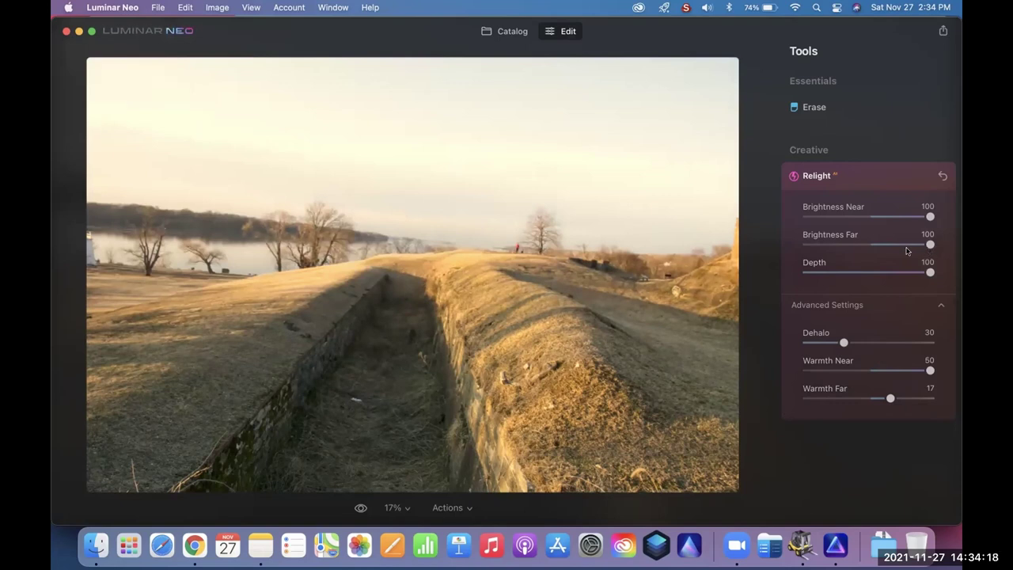
pyautogui.click(861, 247)
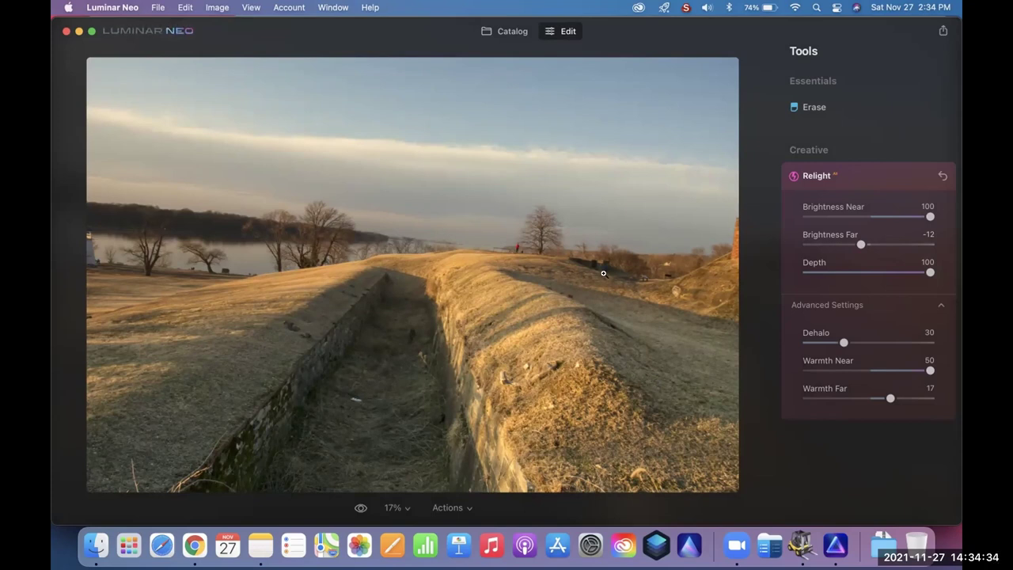
# Step: Open the pink sunset lake photo from the catalog for editing and remove its dust spots automatically
pyautogui.click(511, 31)
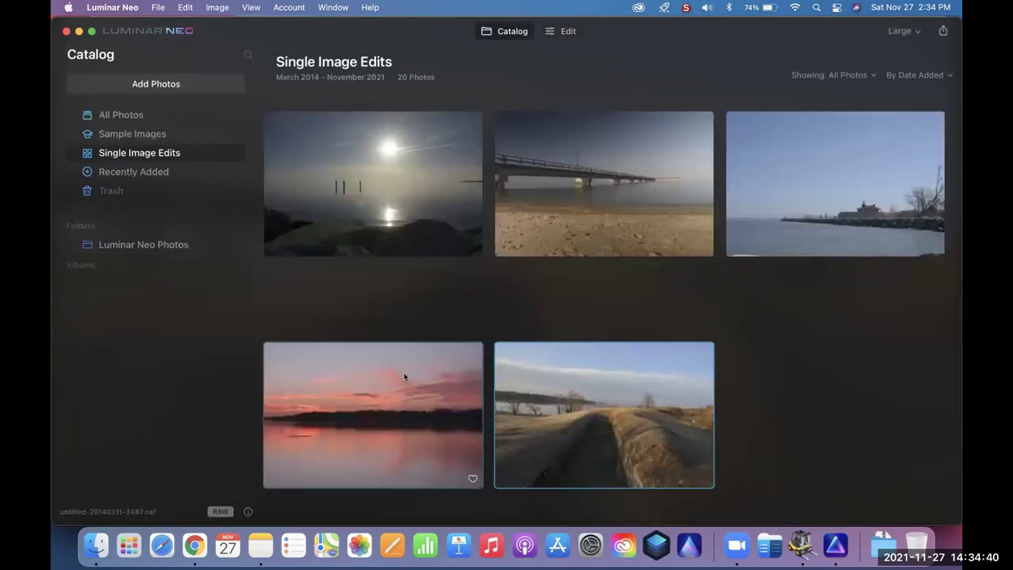
pyautogui.doubleClick(404, 376)
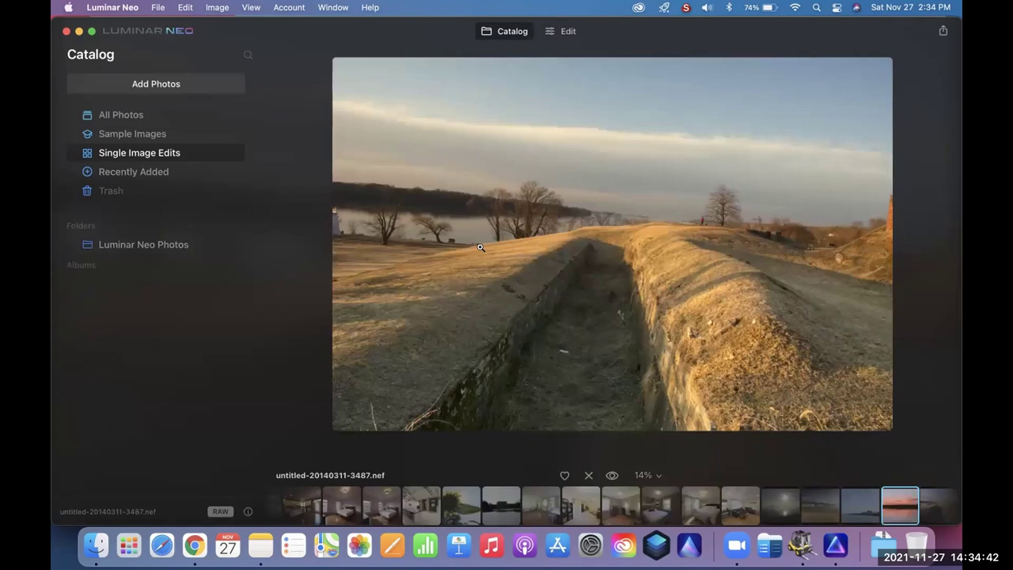
pyautogui.click(518, 32)
pyautogui.click(568, 32)
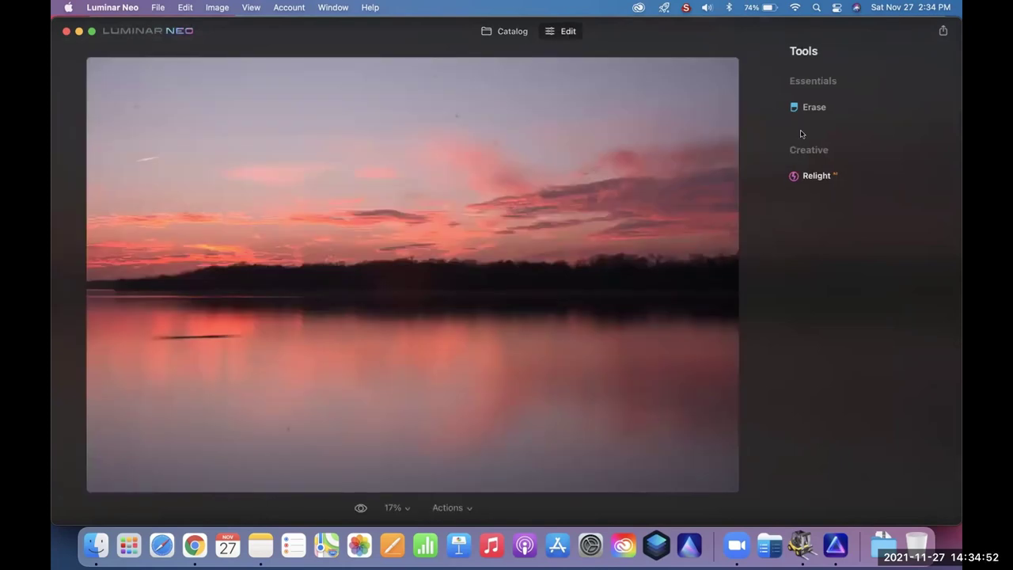
pyautogui.click(814, 108)
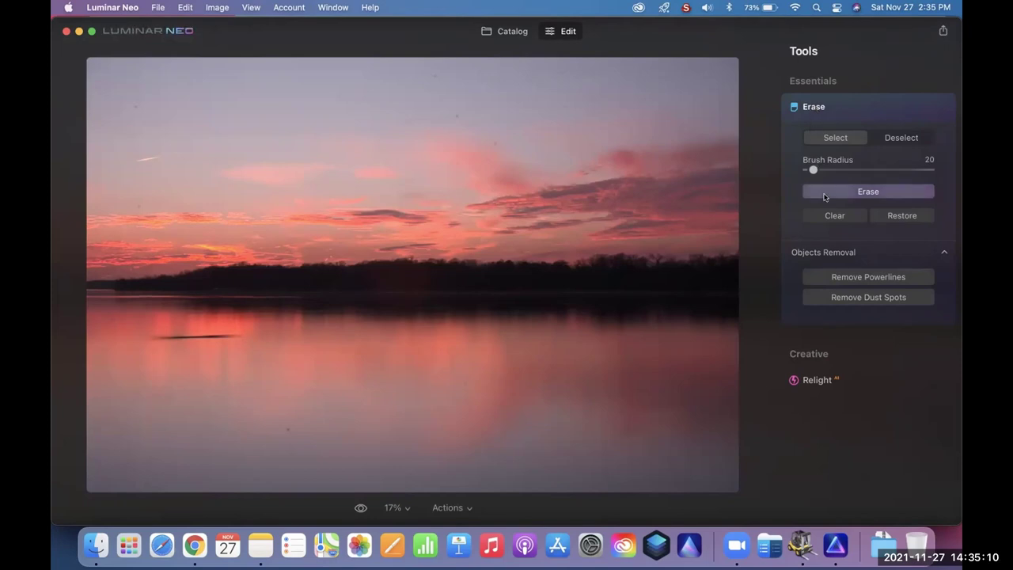
pyautogui.click(860, 297)
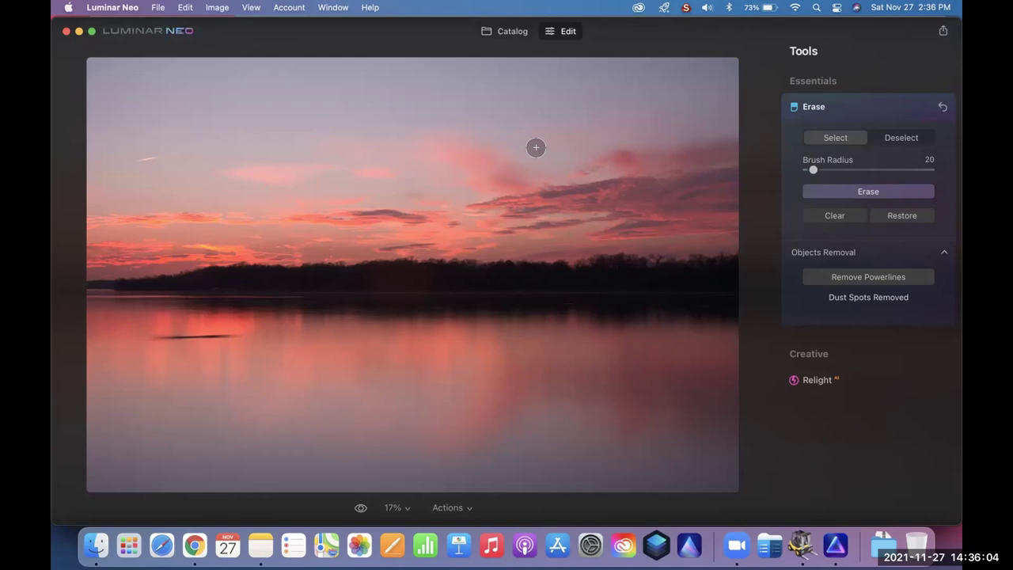
# Step: Open the photo of the lighthouse building on the rocky shore for editing and remove its dust spots automatically
pyautogui.click(511, 30)
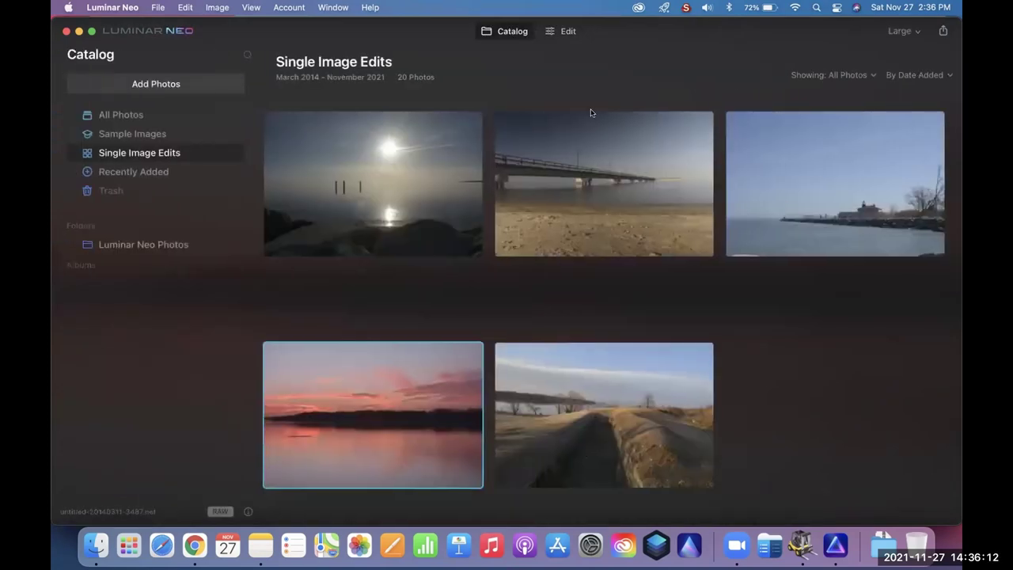
pyautogui.click(802, 143)
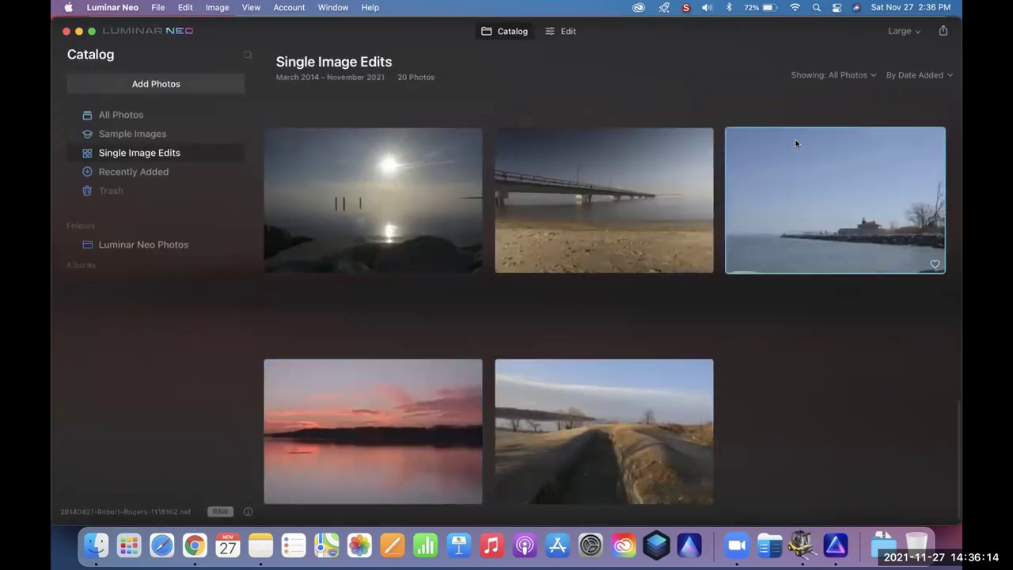
pyautogui.click(566, 32)
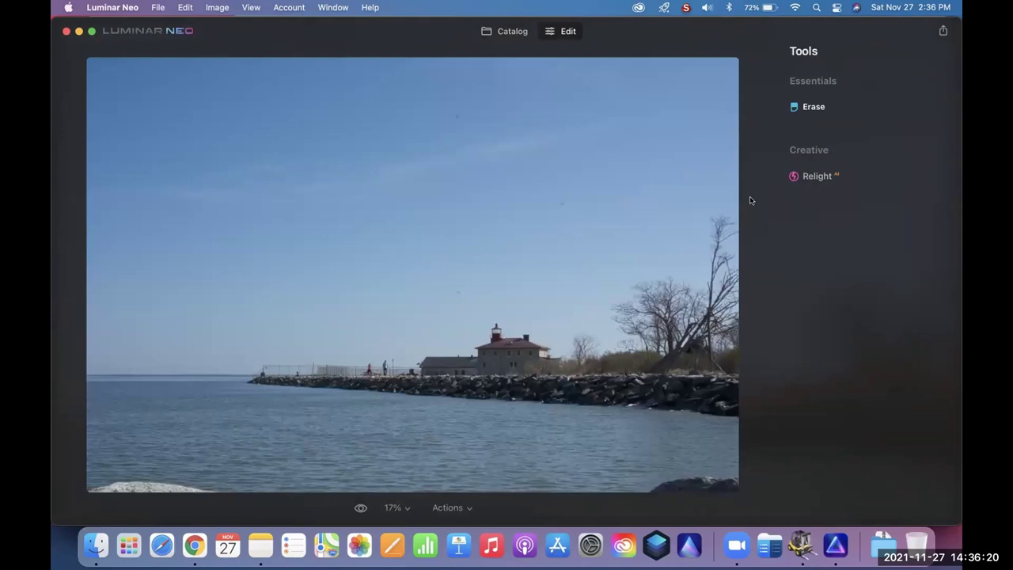
pyautogui.click(820, 109)
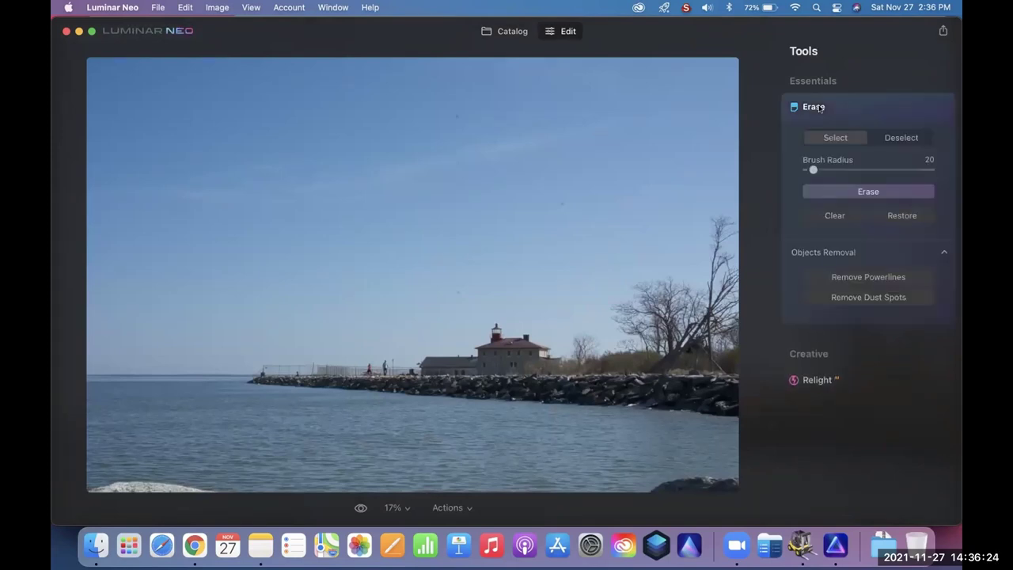
pyautogui.click(866, 298)
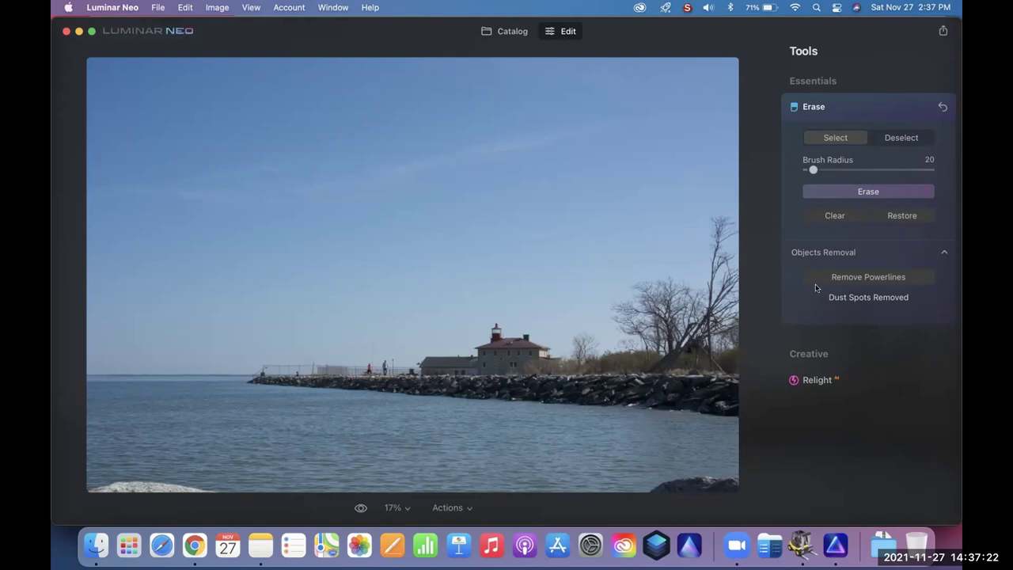
# Step: Open the beach pier photo for a look, and reopen the lighthouse photo in editing to check its sky for dust spots
pyautogui.click(514, 32)
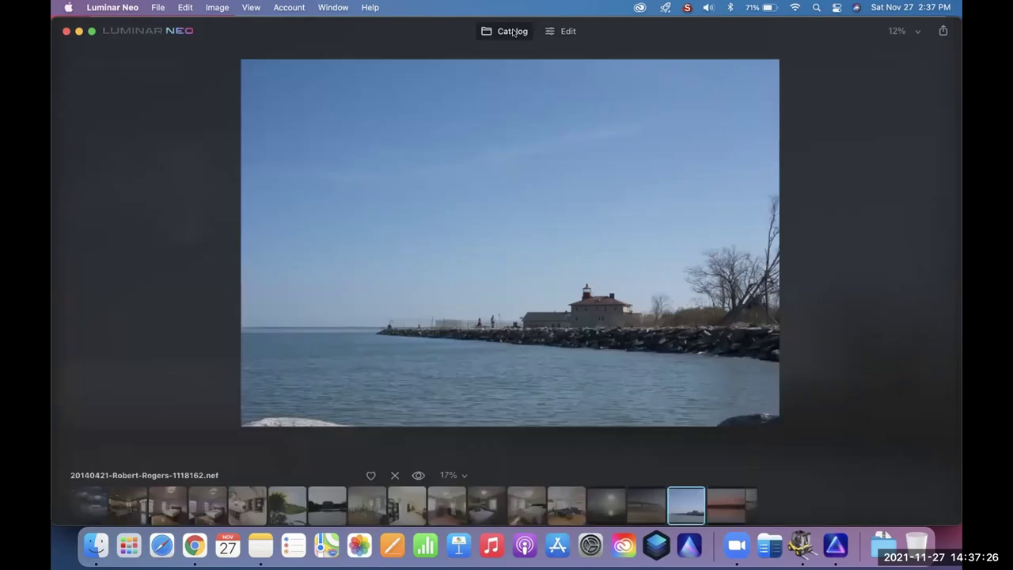
pyautogui.click(586, 182)
pyautogui.click(567, 31)
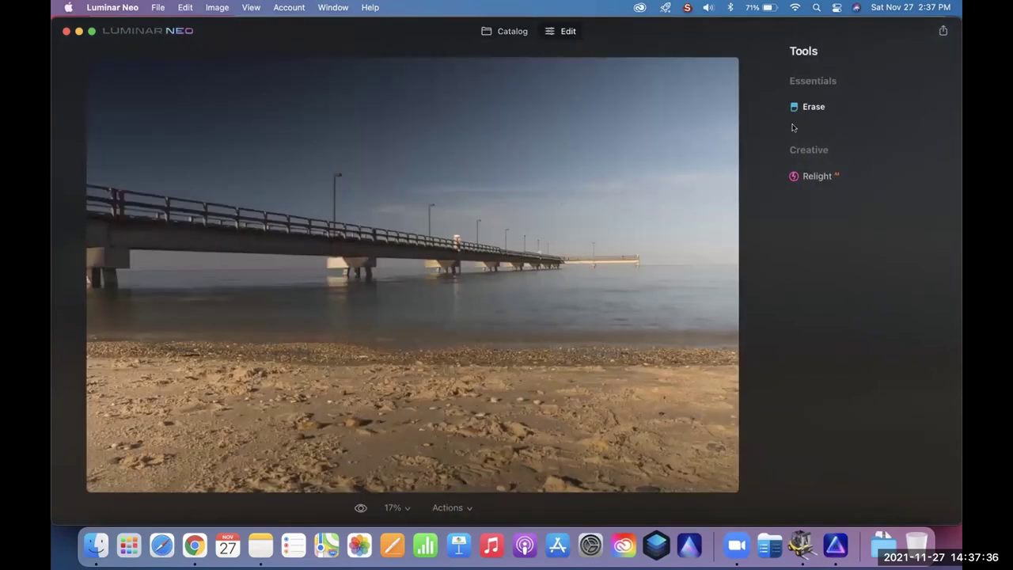
pyautogui.click(509, 31)
pyautogui.click(823, 163)
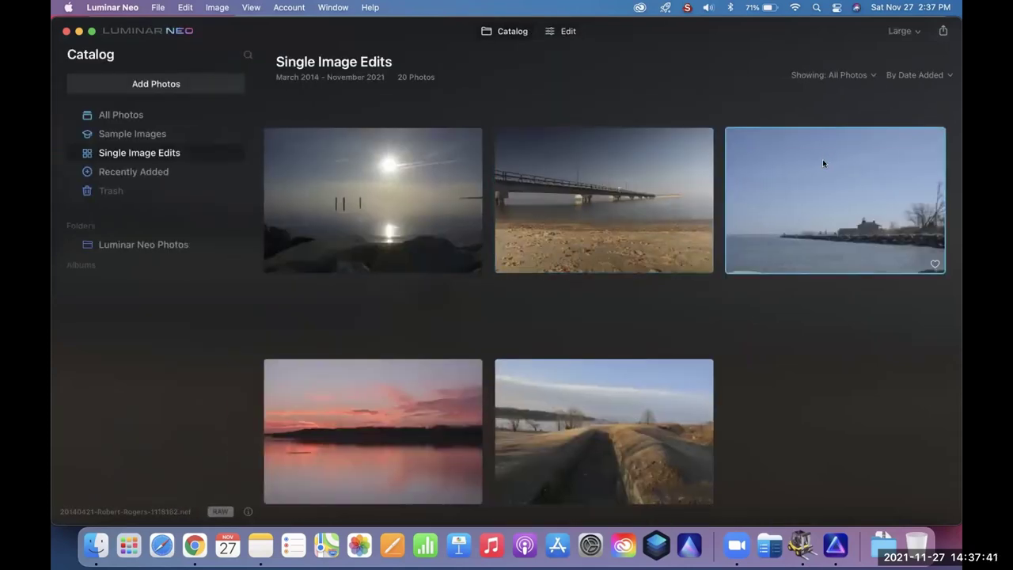
pyautogui.click(568, 31)
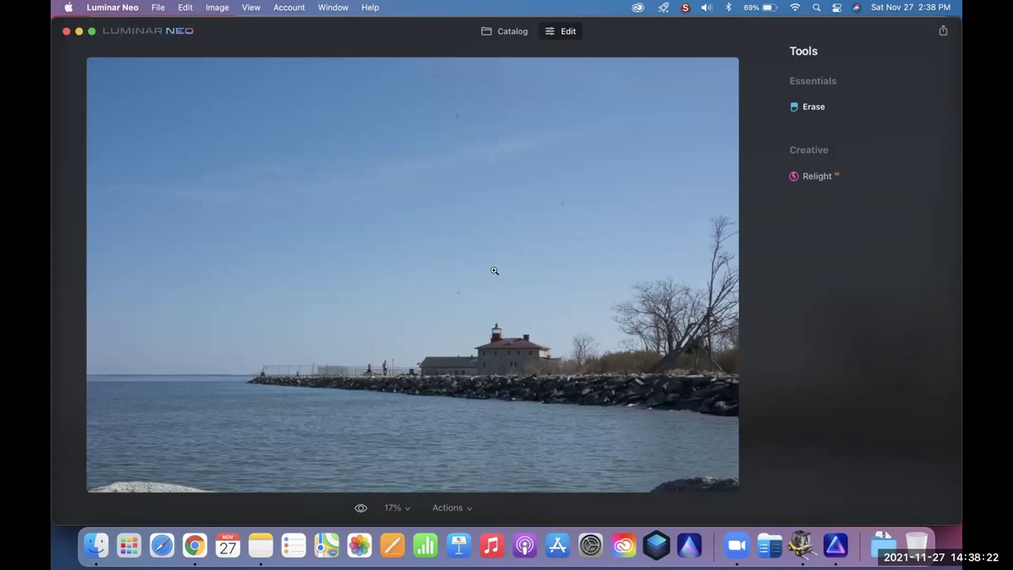
# Step: Open the beach pier photo from the catalog for editing and remove its dust spots automatically
pyautogui.click(512, 32)
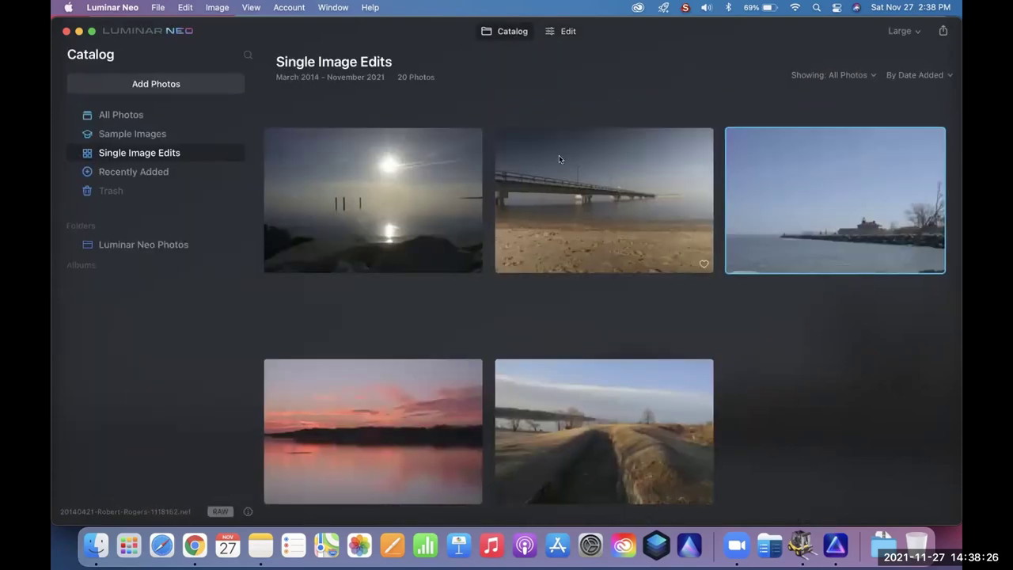
pyautogui.click(568, 30)
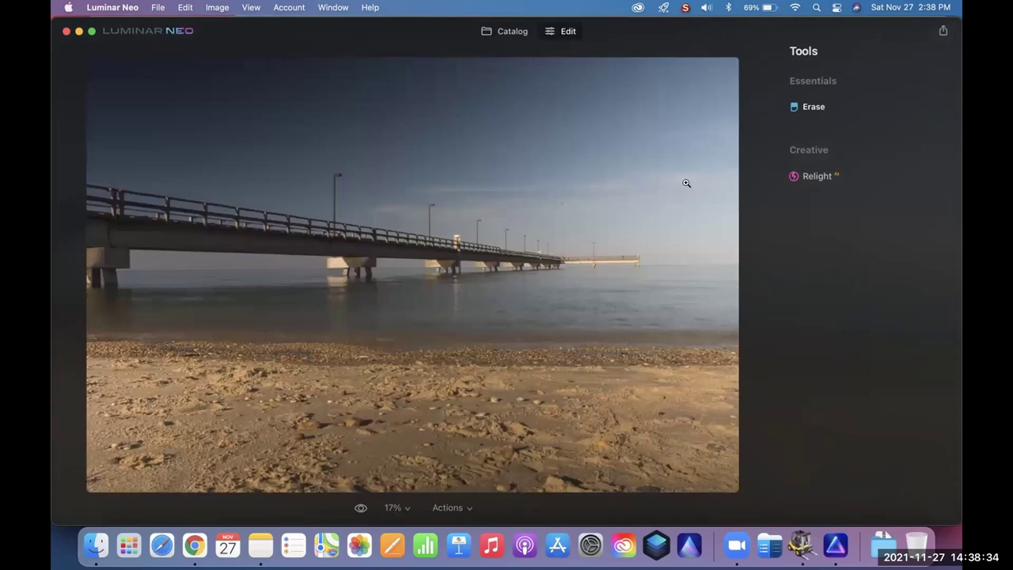
pyautogui.click(804, 106)
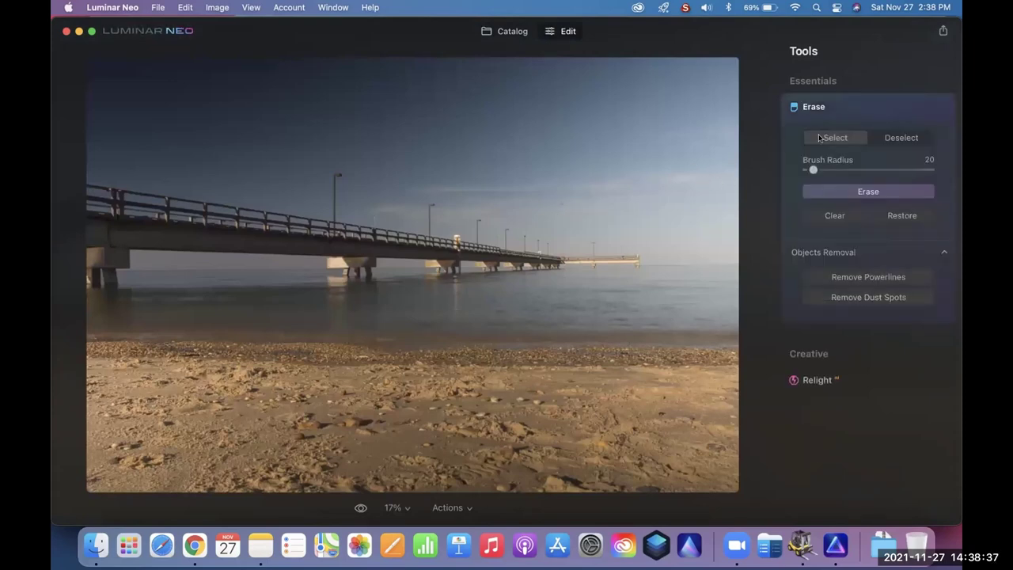
pyautogui.click(855, 297)
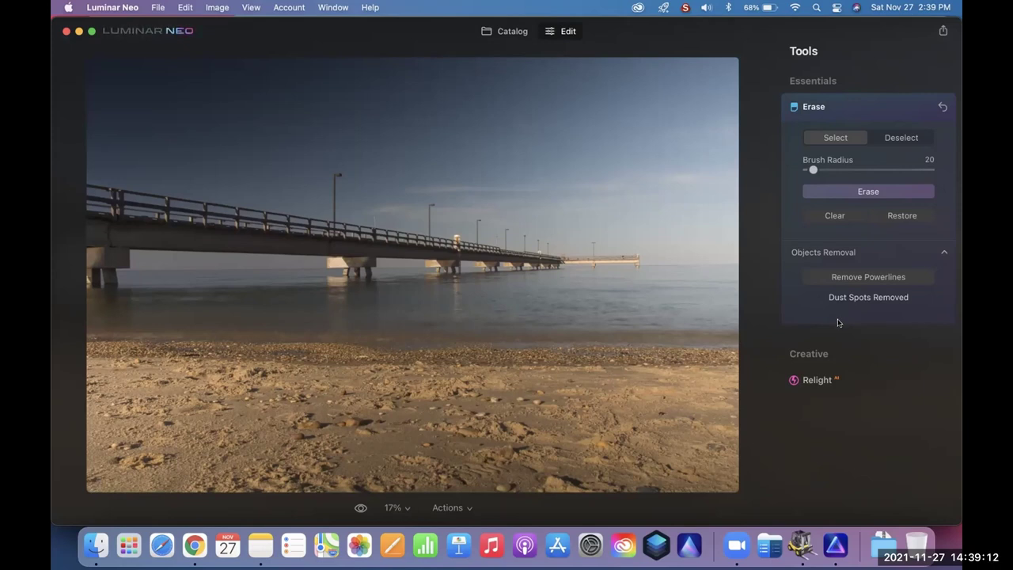
# Step: Relight the beach pier photo, trying Brightness Far at 80 and settling on -8
pyautogui.click(825, 380)
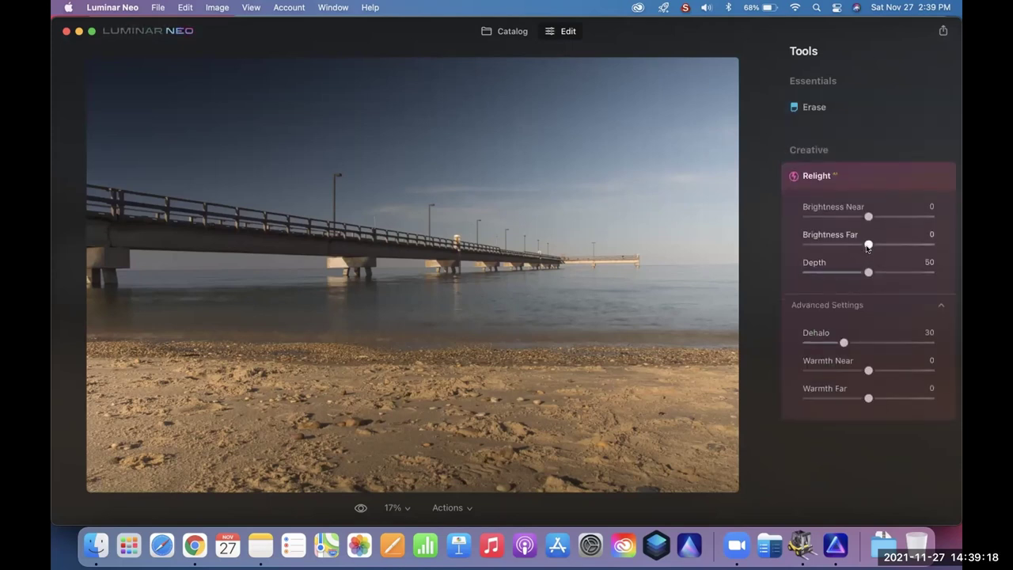
pyautogui.moveTo(867, 247); pyautogui.dragTo(920, 247)
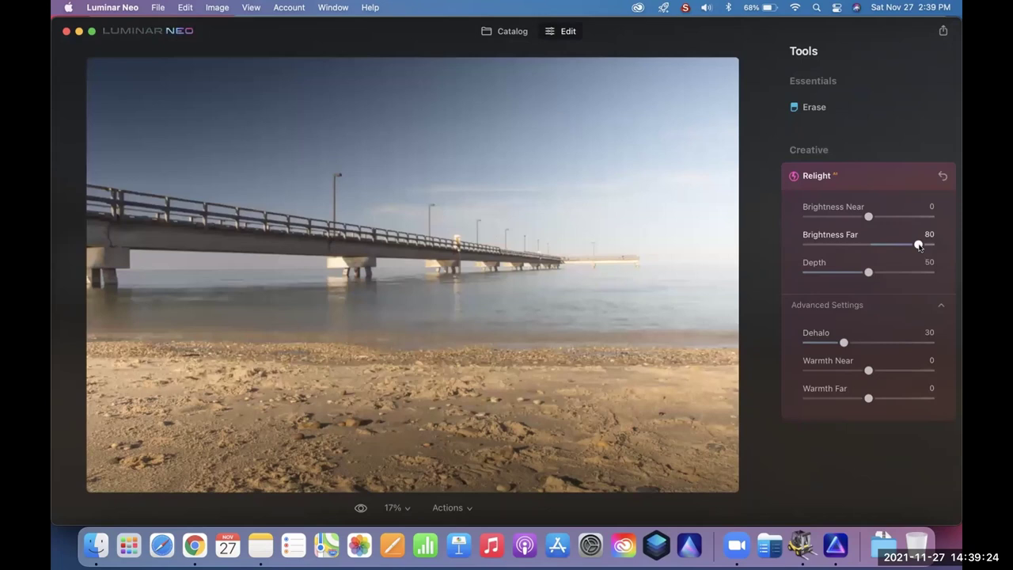
pyautogui.moveTo(915, 246); pyautogui.dragTo(859, 248)
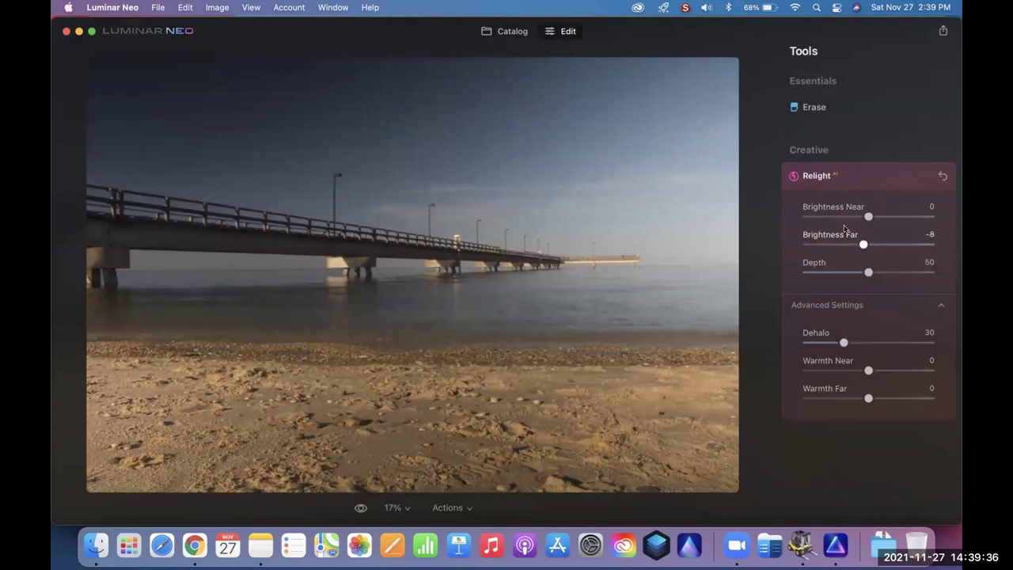
# Step: Open the photo of the sun over the water with three posts for editing and remove its dust spots automatically
pyautogui.click(513, 31)
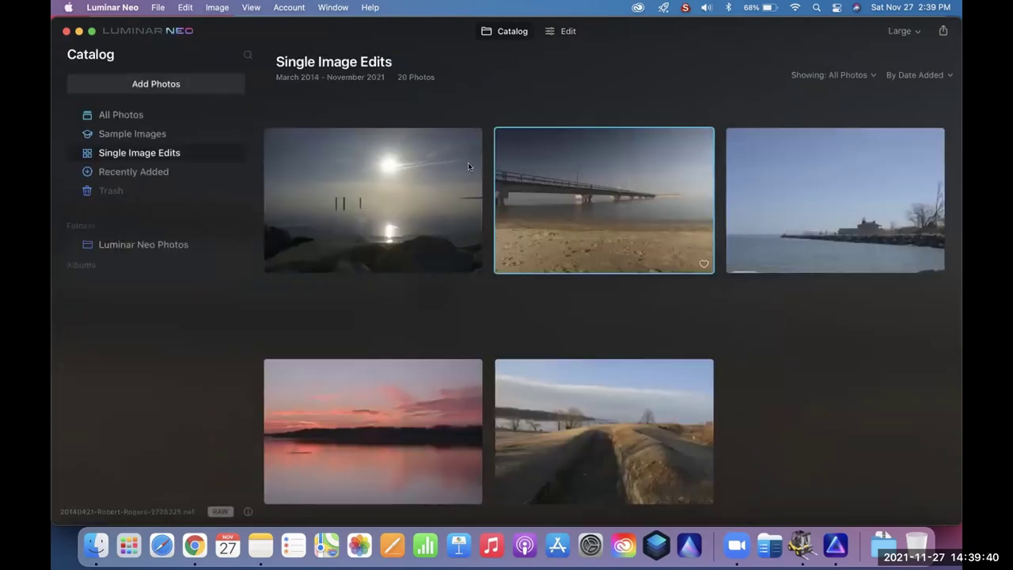
pyautogui.click(439, 168)
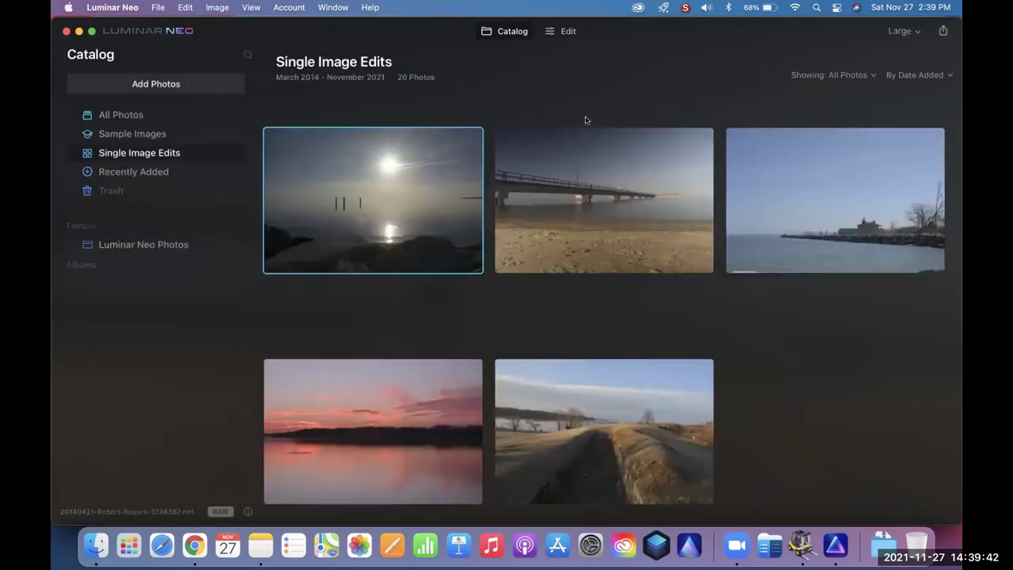
pyautogui.click(568, 31)
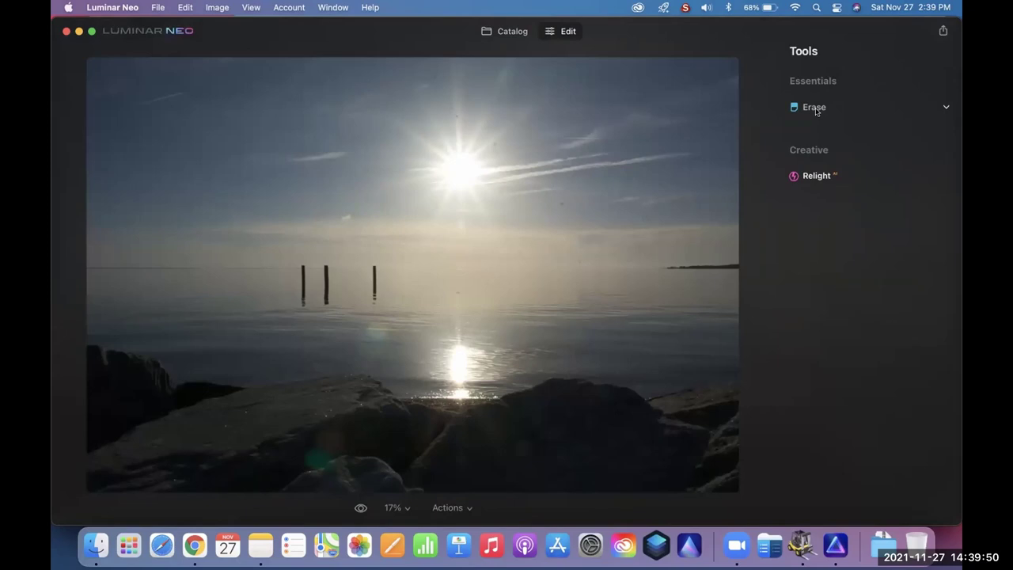
pyautogui.click(816, 110)
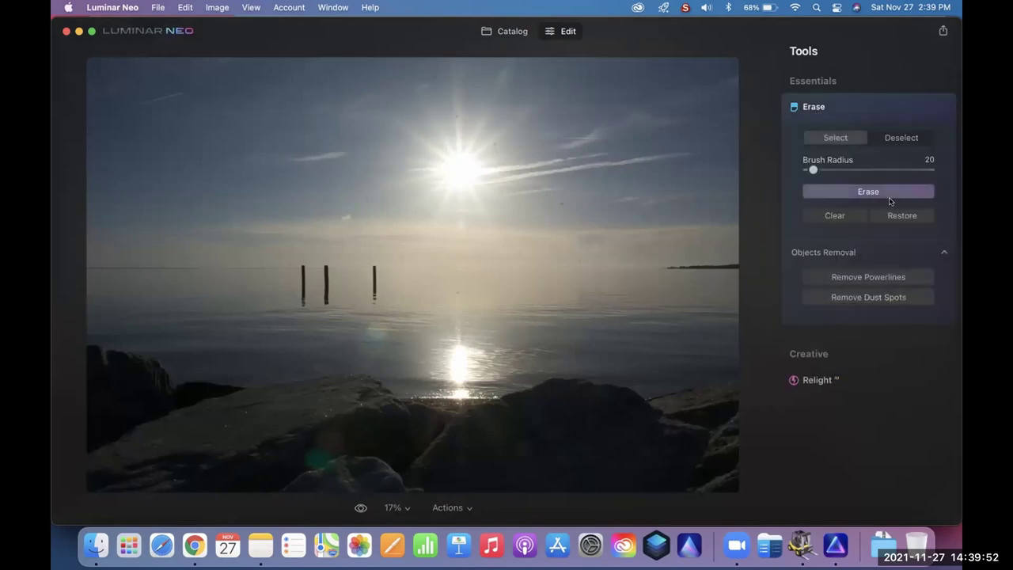
pyautogui.click(855, 298)
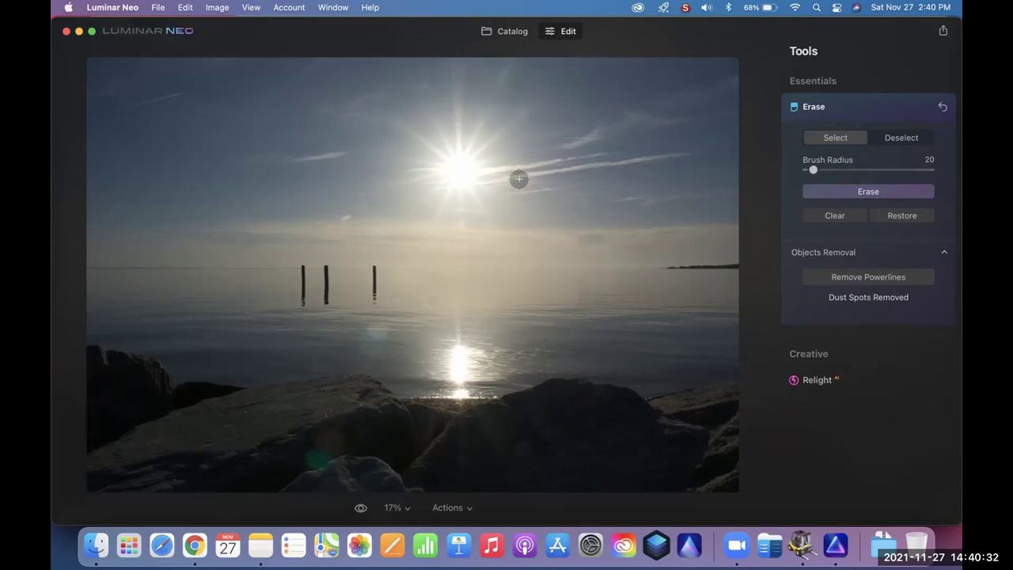
# Step: Reopen the sun-over-water photo from the catalog in editing and run the automatic dust spot removal again
pyautogui.click(508, 33)
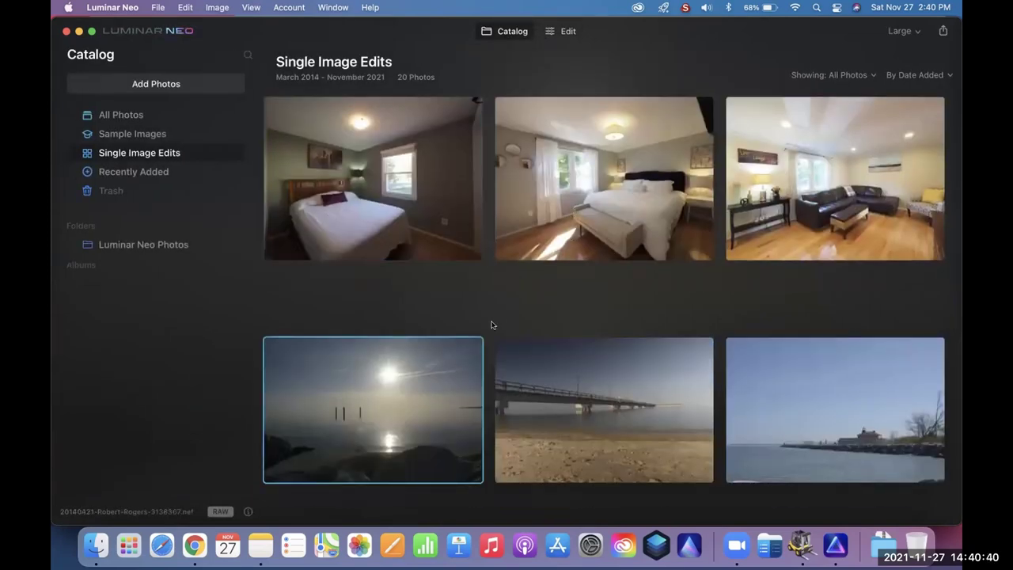
pyautogui.click(563, 33)
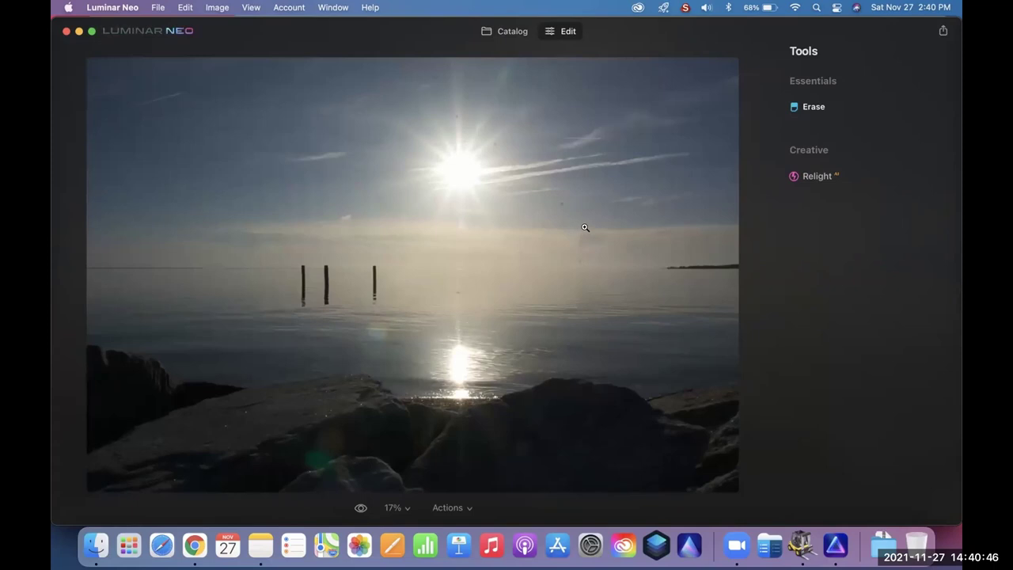
pyautogui.click(815, 107)
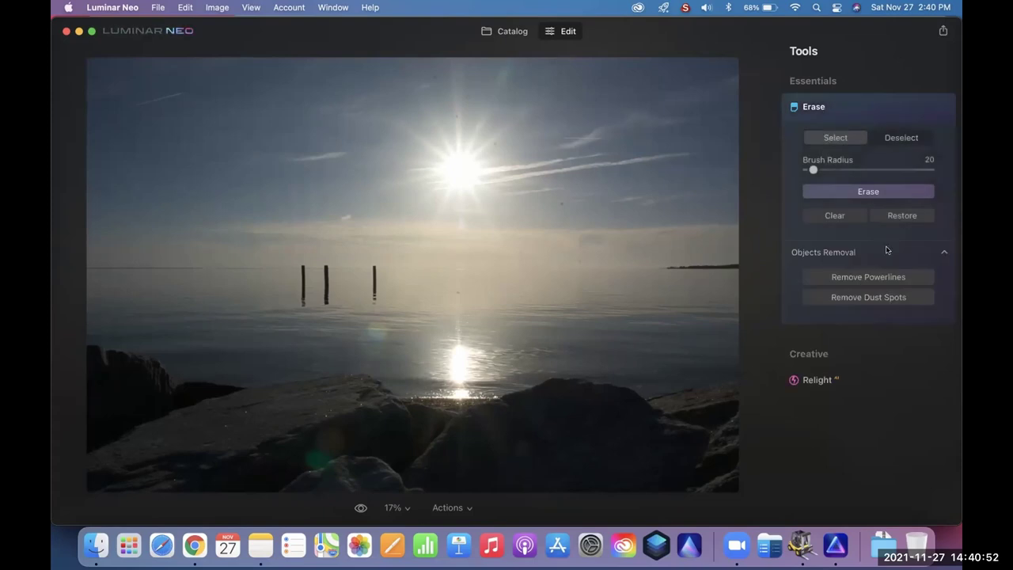
pyautogui.click(868, 297)
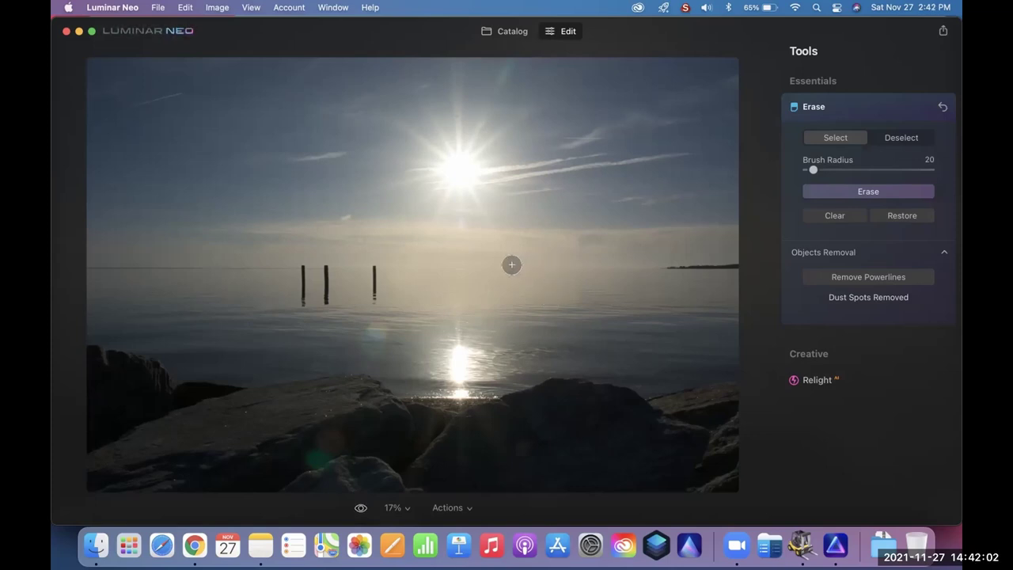
# Step: Examine the horizon and the sky around the sun at 100% for remaining dust spots
pyautogui.click(846, 105)
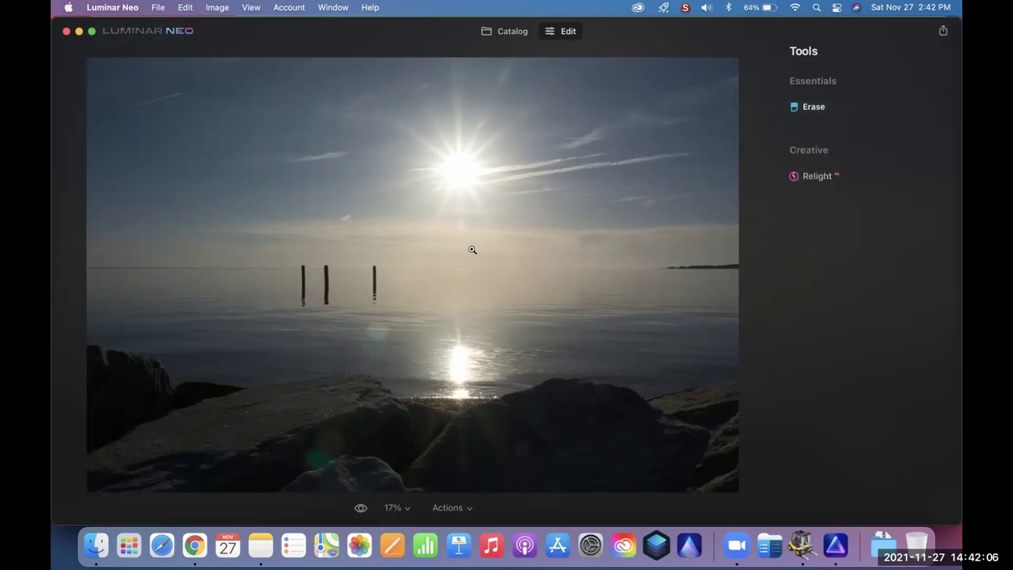
pyautogui.click(459, 269)
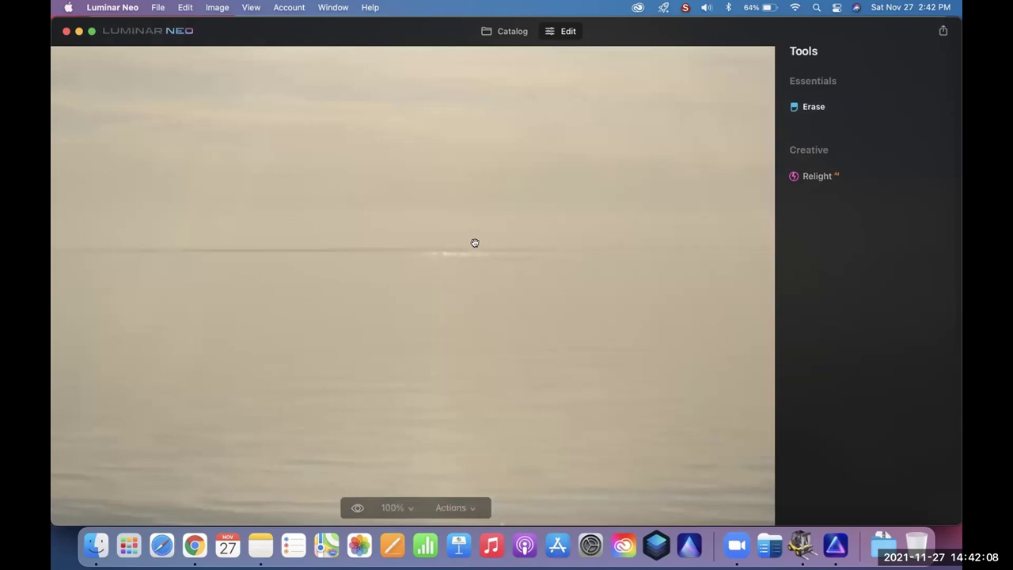
pyautogui.moveTo(469, 246); pyautogui.dragTo(418, 384)
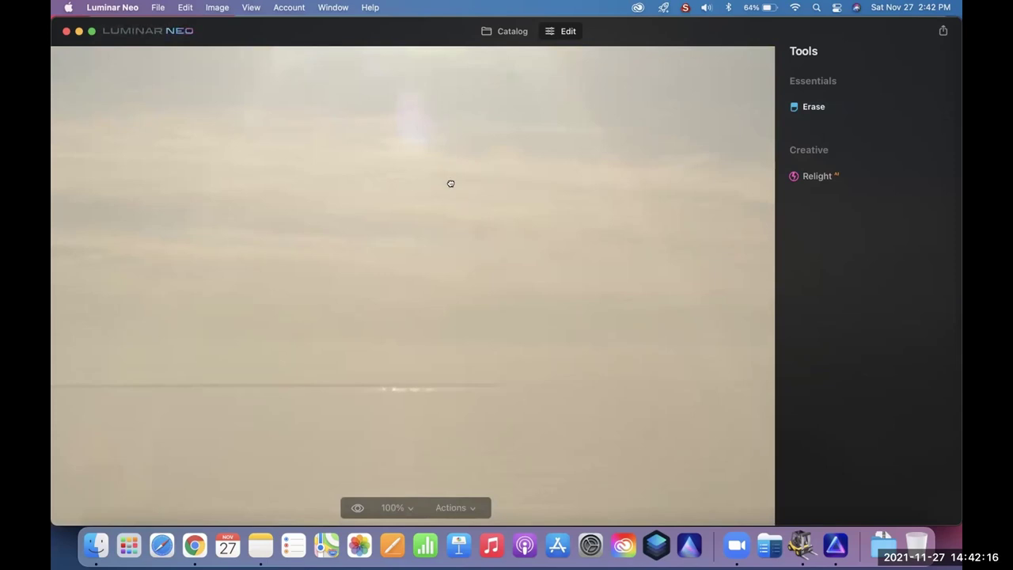
pyautogui.moveTo(425, 269); pyautogui.dragTo(413, 508)
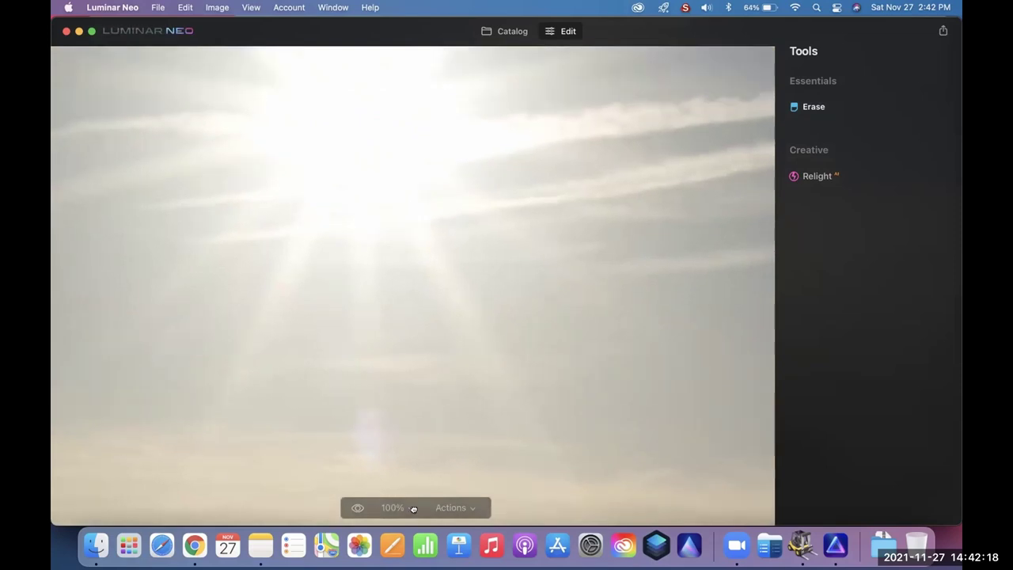
pyautogui.click(466, 330)
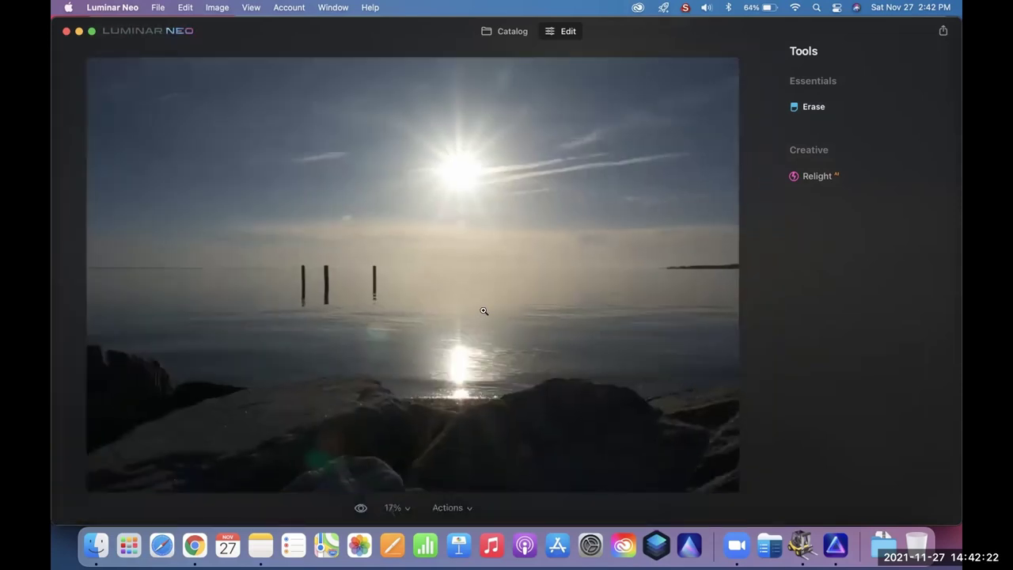
# Step: Open the photo of the dark bedroom with the purple pillow and relight it with Brightness Near 100 and Brightness Far -69
pyautogui.click(513, 34)
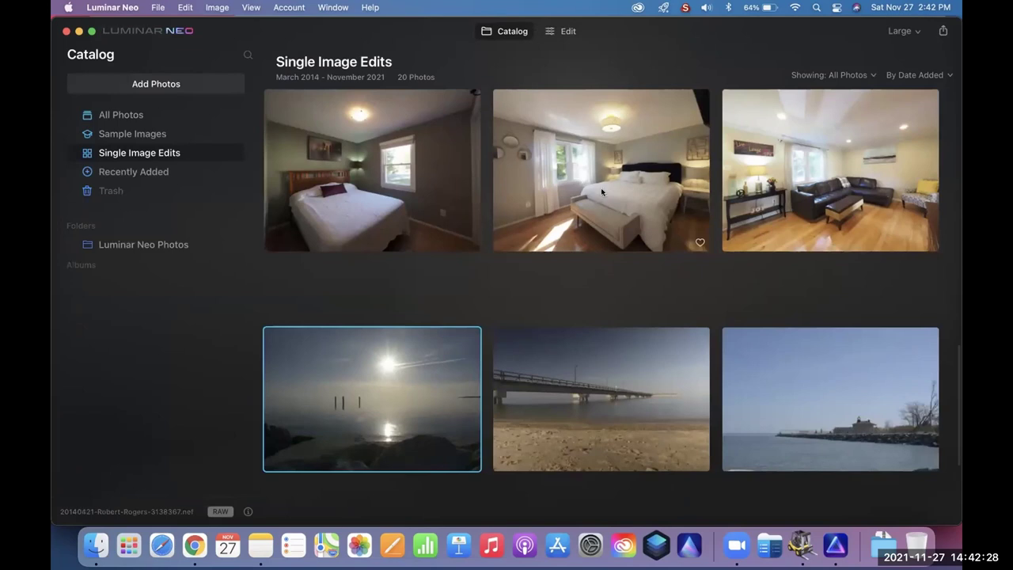
pyautogui.click(423, 174)
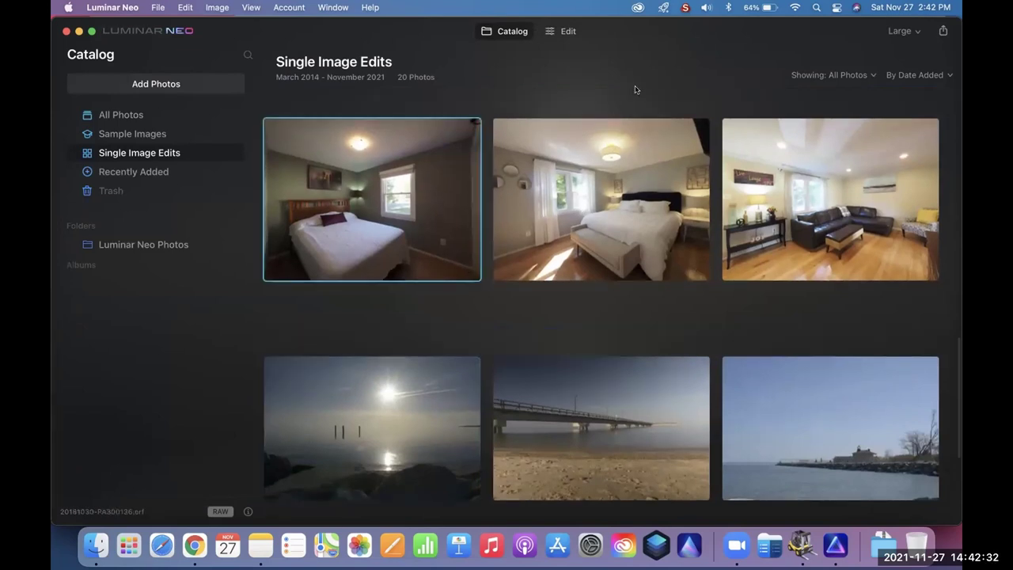
pyautogui.click(569, 32)
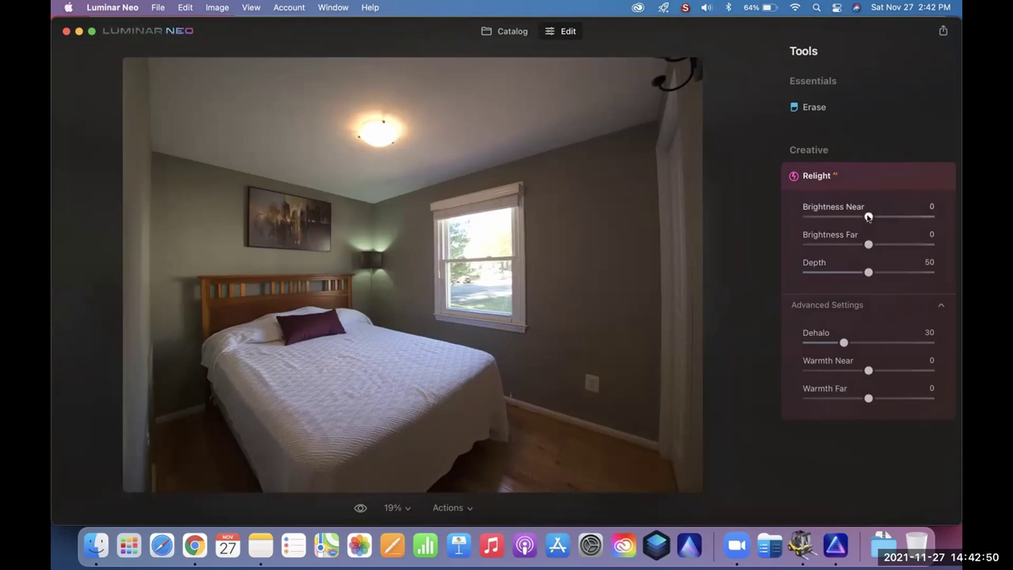
pyautogui.moveTo(868, 217); pyautogui.dragTo(940, 225)
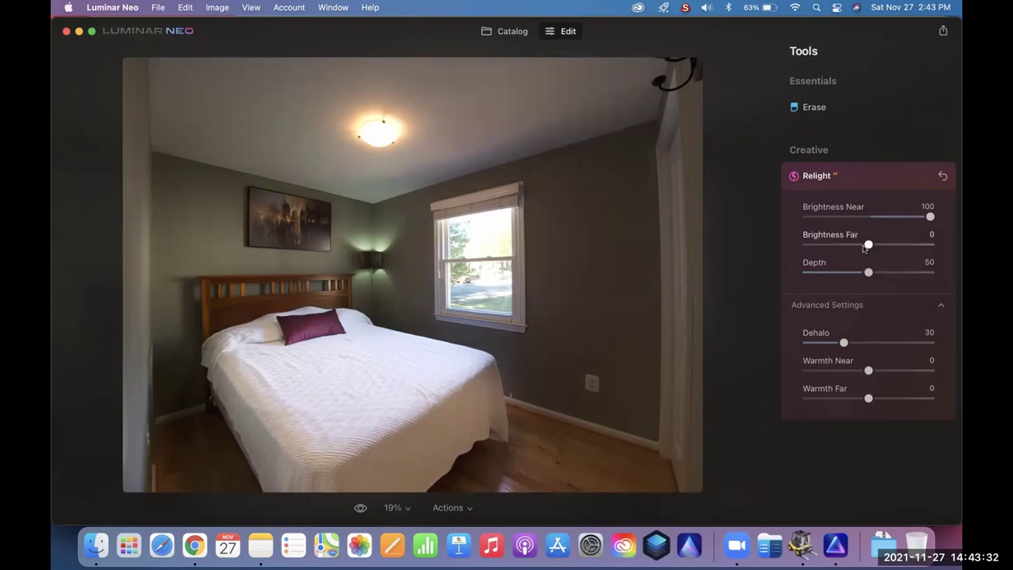
pyautogui.moveTo(867, 247); pyautogui.dragTo(822, 253)
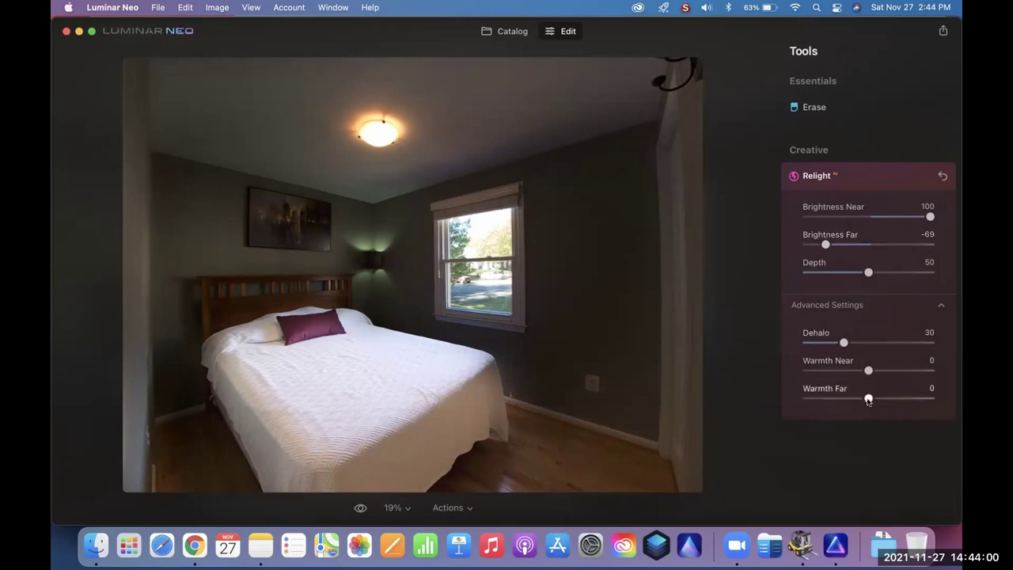
# Step: Set the dark bedroom photo's Relight warmth to 7 near and -2 far
pyautogui.moveTo(868, 371)
pyautogui.mouseDown()
pyautogui.moveTo(887, 371)
pyautogui.moveTo(868, 375)
pyautogui.mouseUp()
pyautogui.moveTo(867, 370)
pyautogui.mouseDown()
pyautogui.moveTo(918, 372)
pyautogui.moveTo(878, 372)
pyautogui.mouseUp()
pyautogui.moveTo(868, 399)
pyautogui.mouseDown()
pyautogui.moveTo(893, 399)
pyautogui.moveTo(864, 404)
pyautogui.mouseUp()
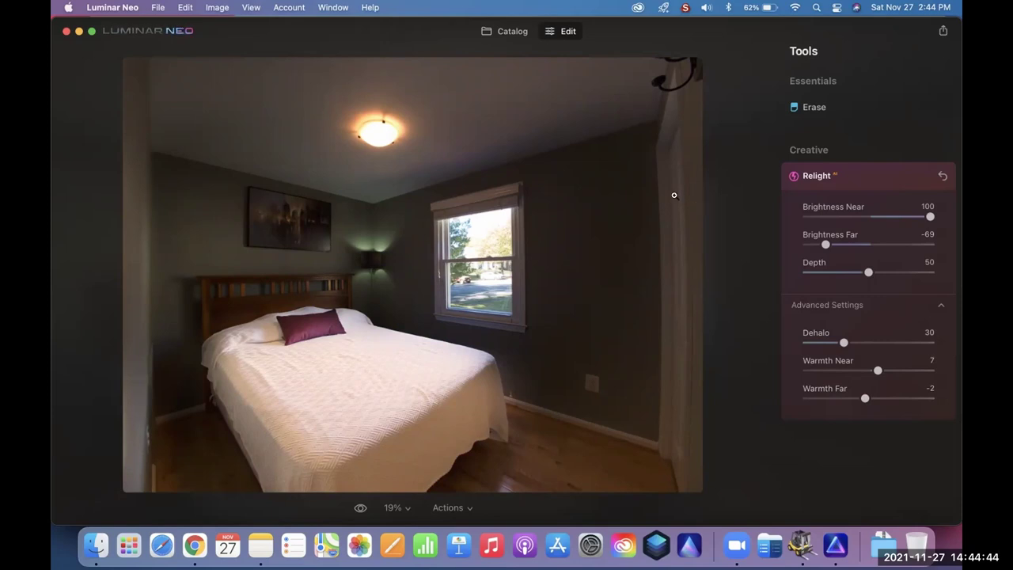
# Step: Open the photo of the bedroom with the bench for editing and relight it with Brightness Near 68 and Brightness Far -37
pyautogui.click(513, 31)
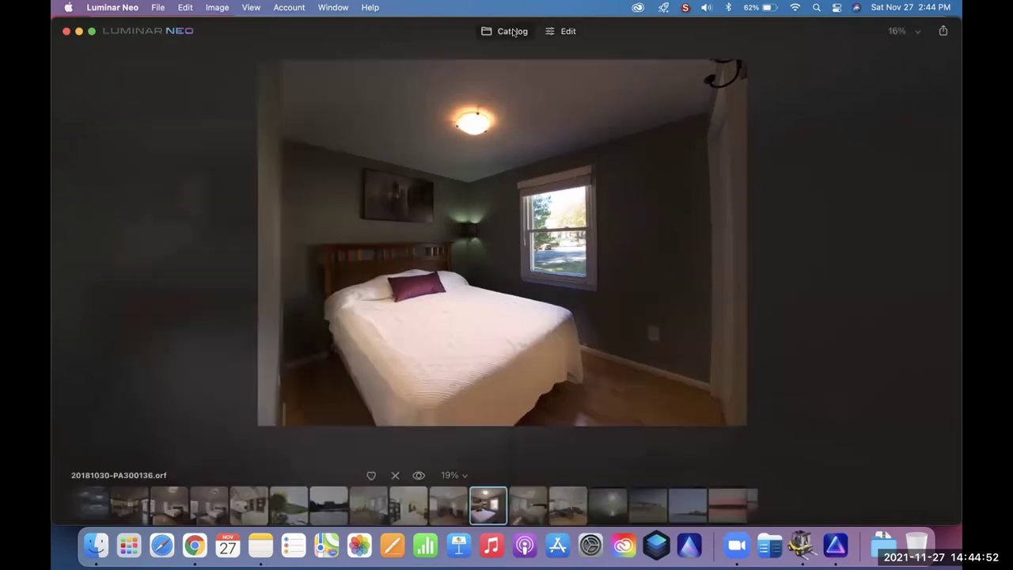
pyautogui.click(631, 158)
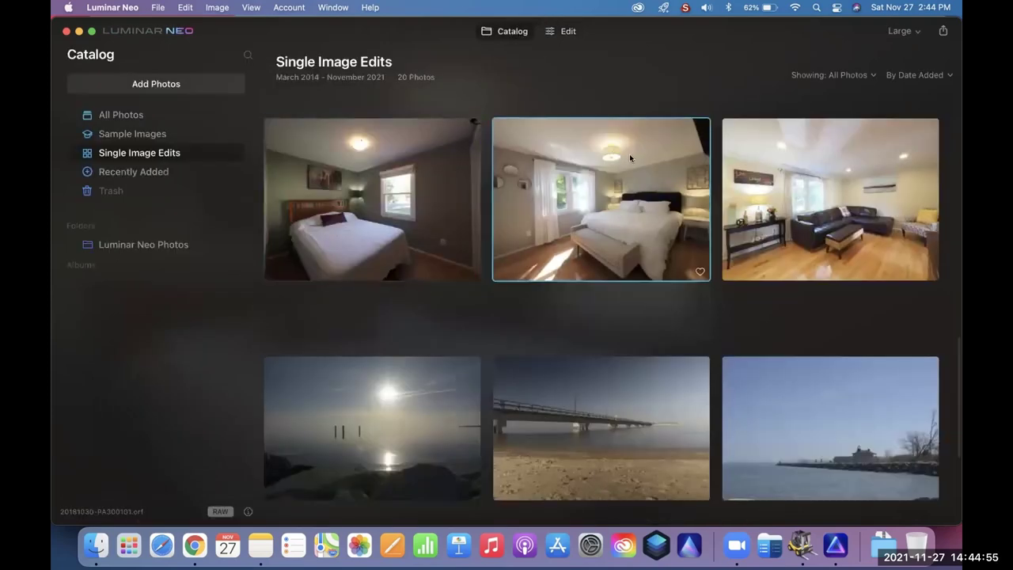
pyautogui.click(570, 32)
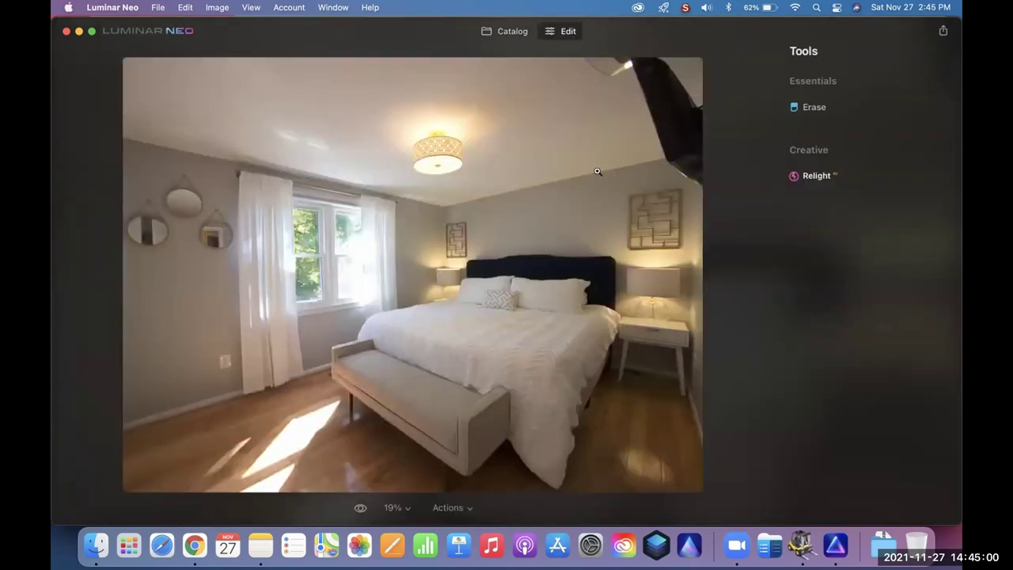
pyautogui.click(804, 178)
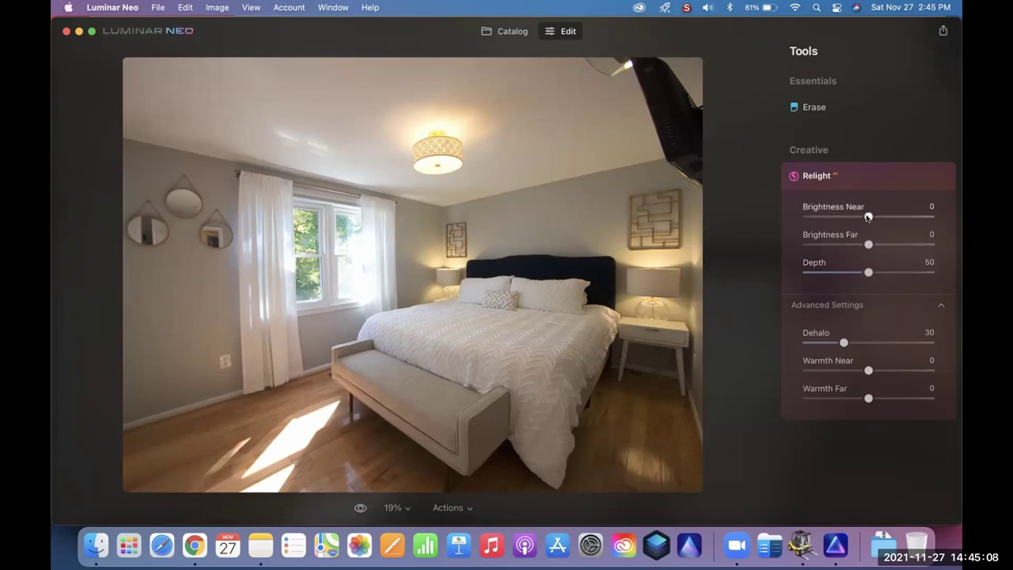
pyautogui.moveTo(868, 217); pyautogui.dragTo(913, 220)
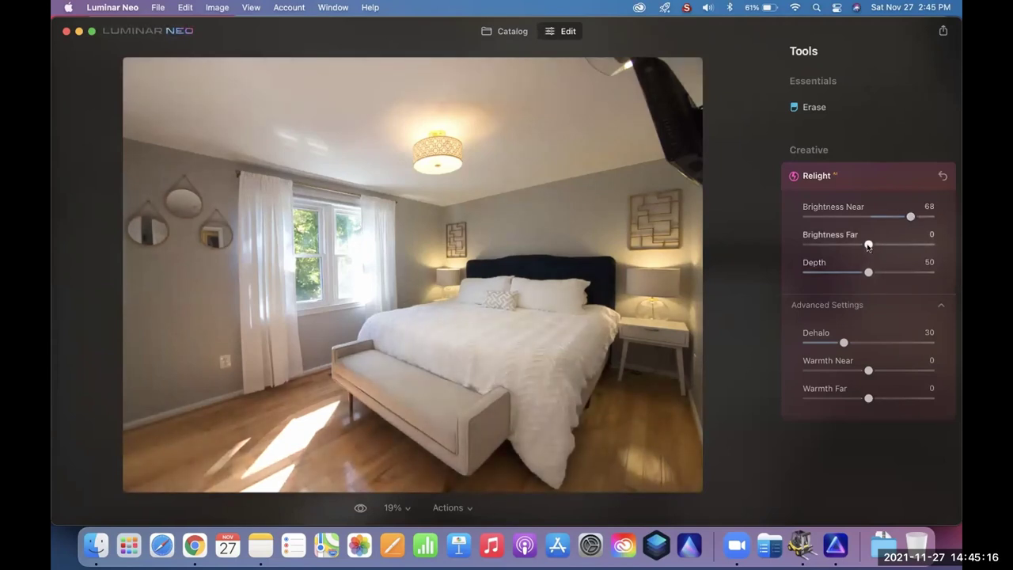
pyautogui.moveTo(868, 246); pyautogui.dragTo(846, 247)
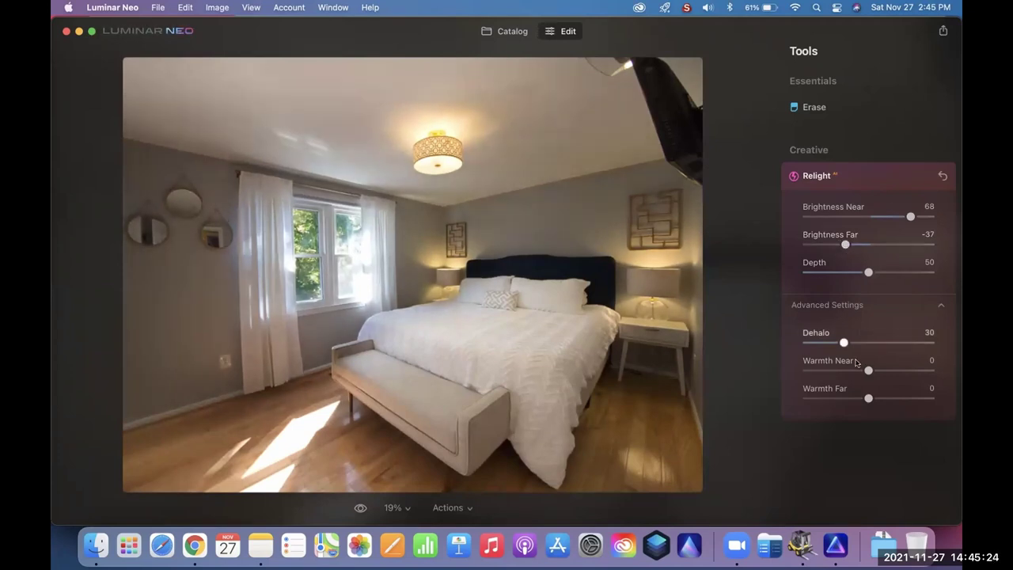
# Step: Set the bench bedroom photo's Relight warmth to -46 far and 6 near
pyautogui.moveTo(868, 398); pyautogui.dragTo(801, 412)
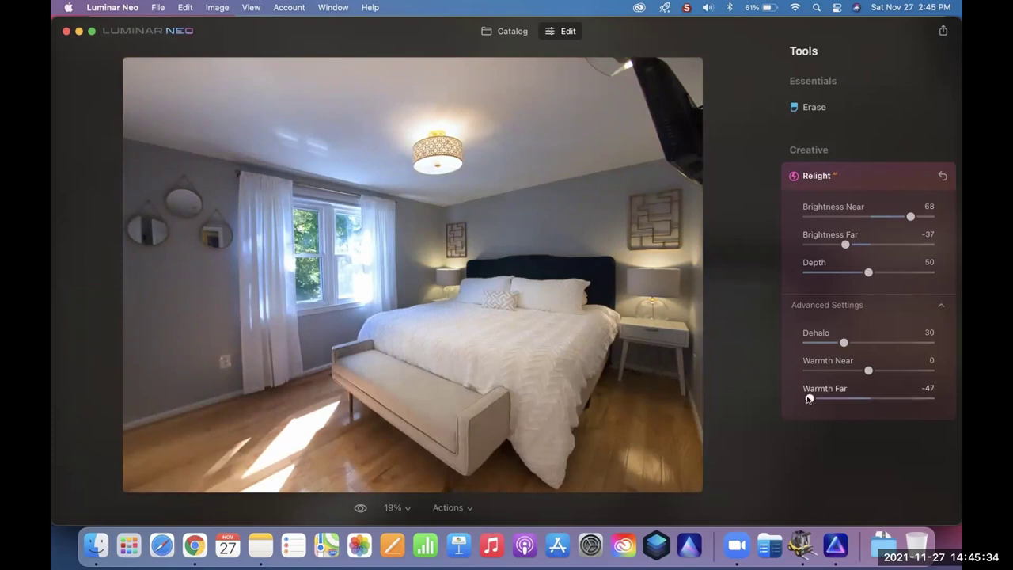
pyautogui.moveTo(808, 398); pyautogui.dragTo(811, 399)
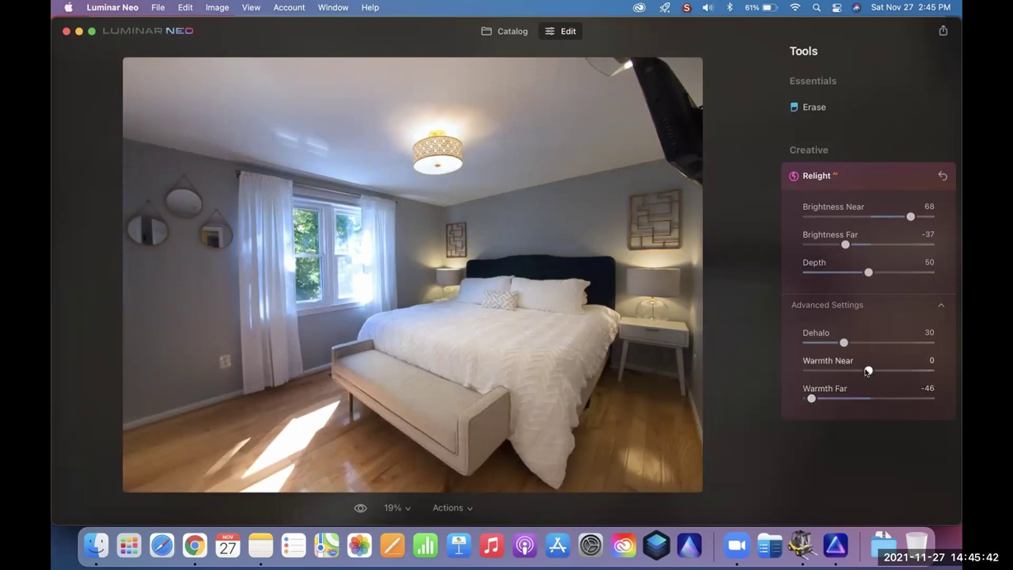
pyautogui.moveTo(868, 370); pyautogui.dragTo(876, 372)
# Step: Try the bench bedroom photo's Brightness Far at 20 and -96, and settle on -88
pyautogui.moveTo(845, 245); pyautogui.dragTo(910, 244)
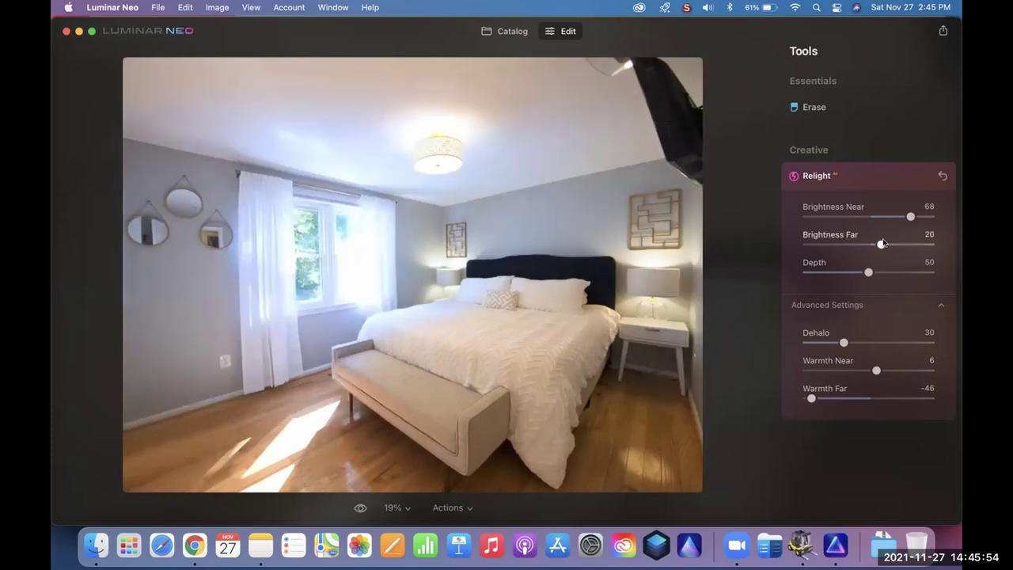
pyautogui.click(875, 244)
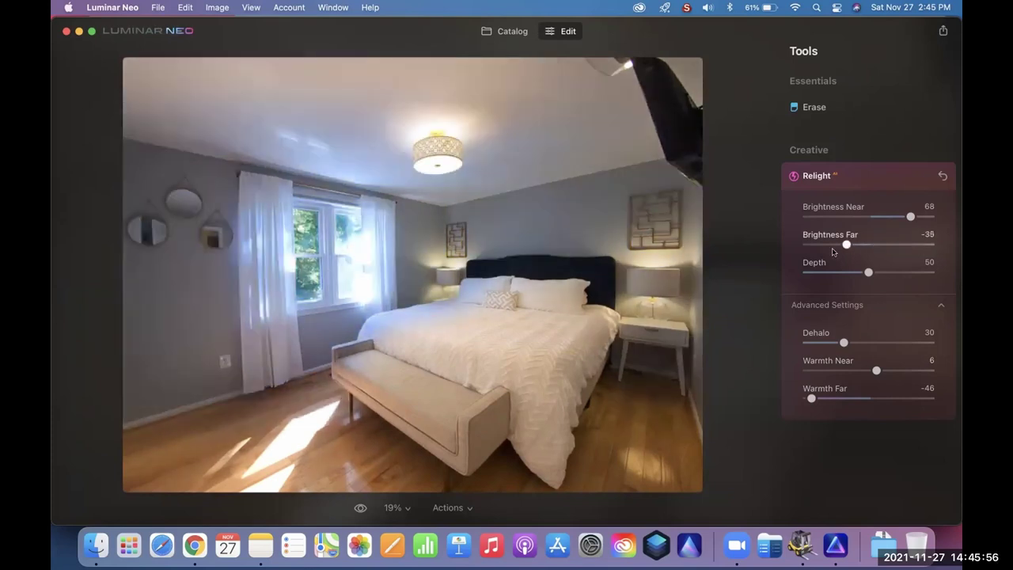
pyautogui.click(825, 245)
pyautogui.click(804, 255)
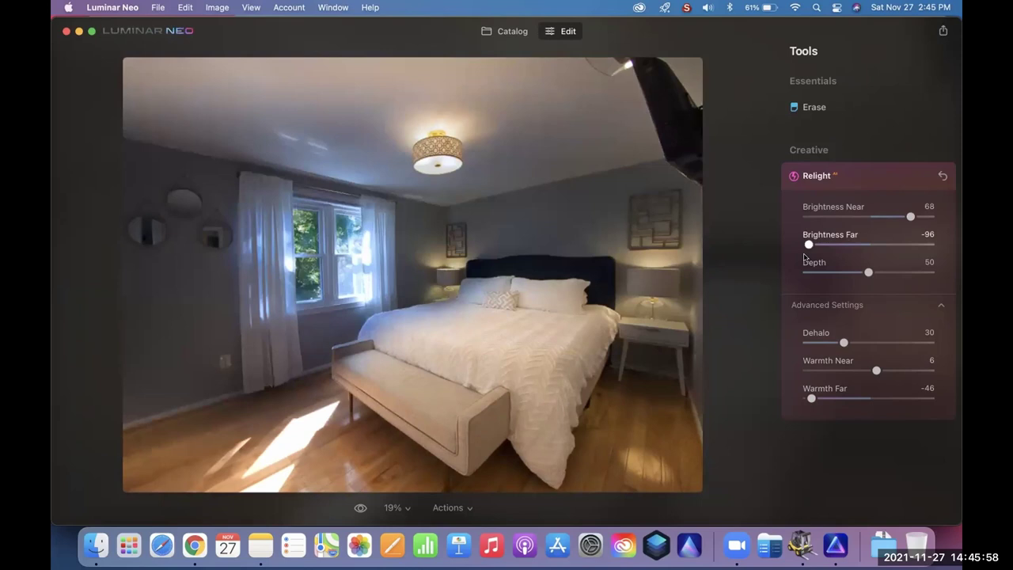
pyautogui.click(806, 257)
pyautogui.moveTo(806, 258); pyautogui.dragTo(812, 254)
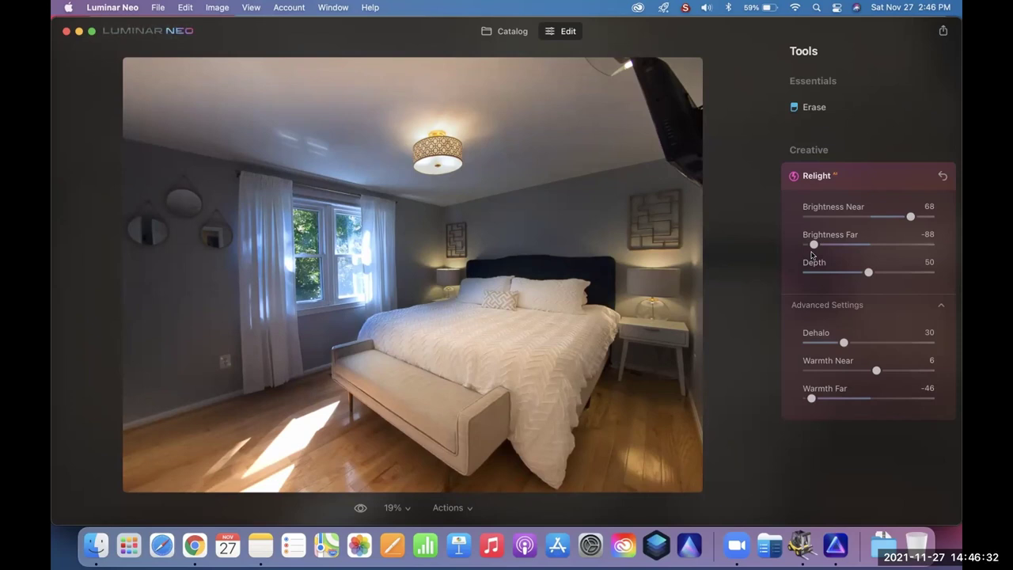
# Step: Bring up the Erase tool for the bench bedroom photo and compare the edited version with the unedited original
pyautogui.click(859, 177)
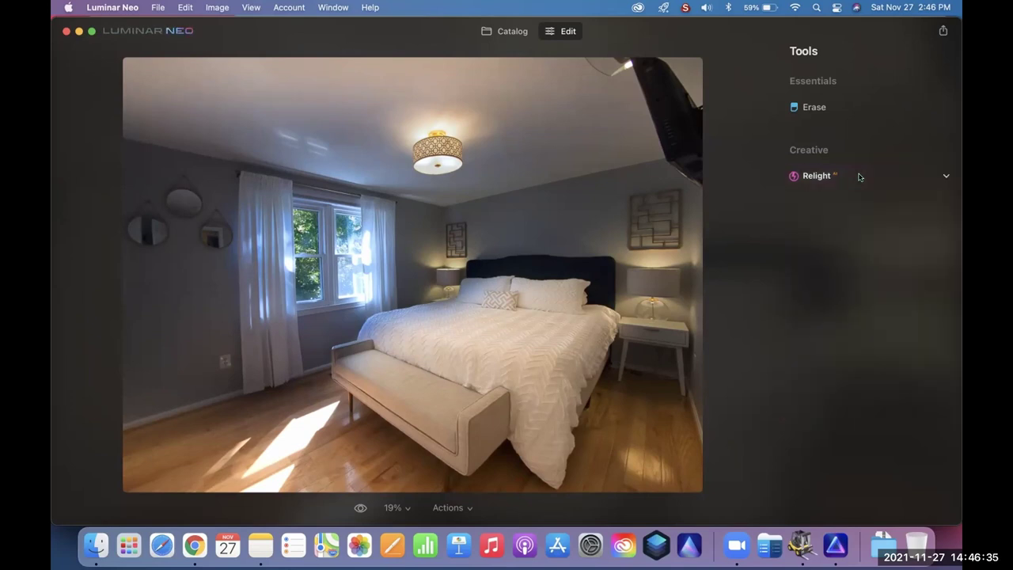
pyautogui.click(848, 108)
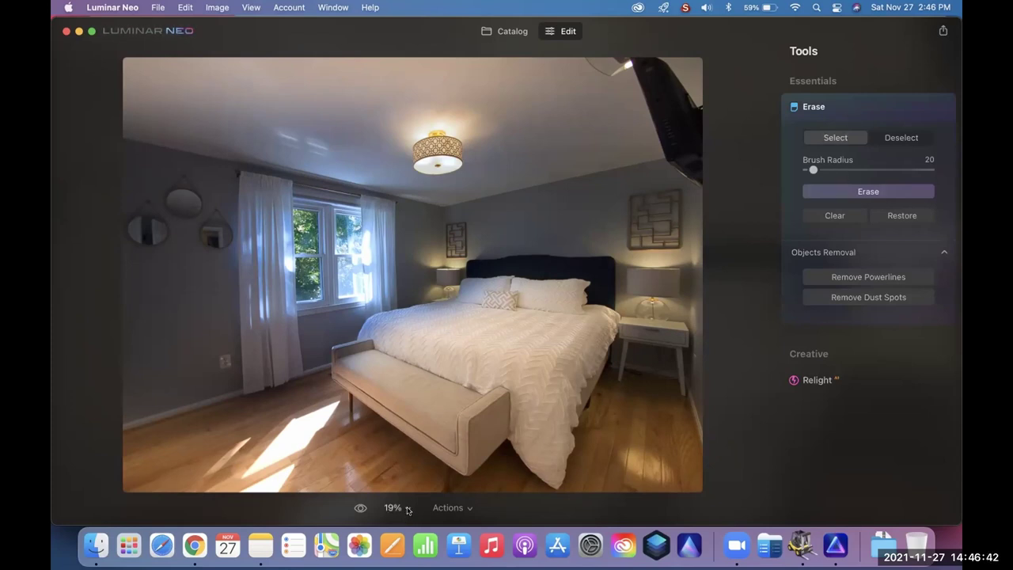
pyautogui.click(466, 507)
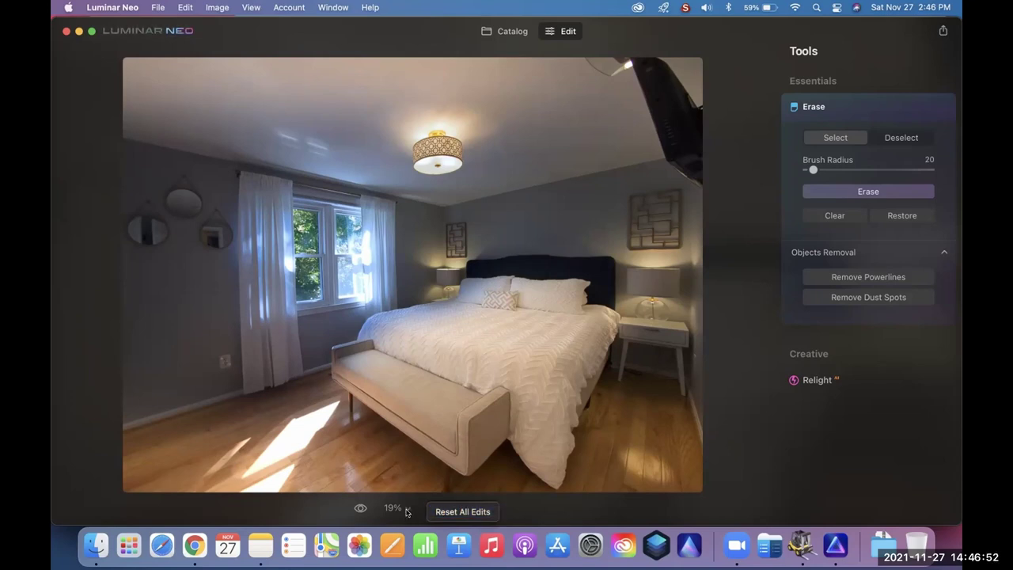
pyautogui.click(361, 508)
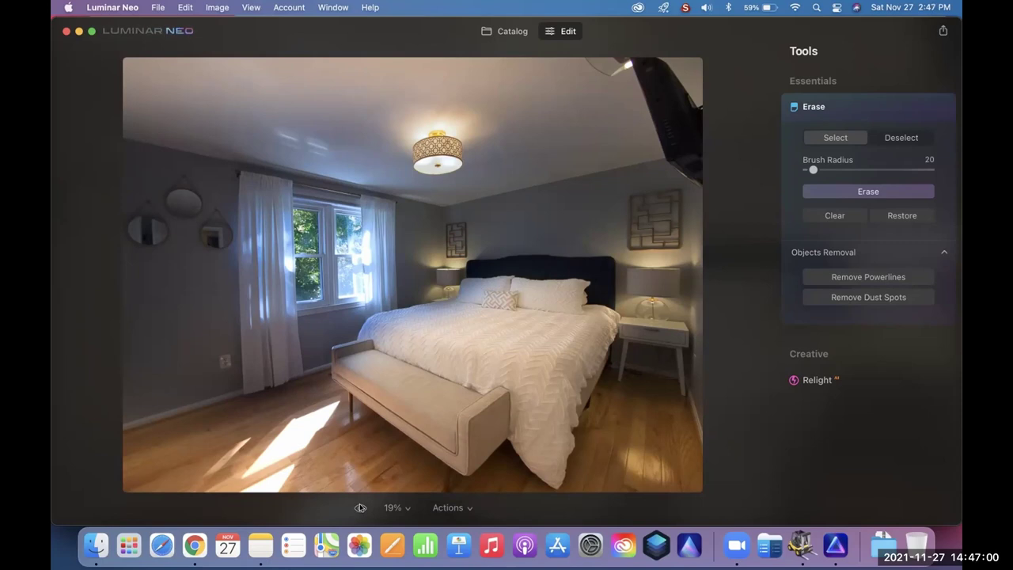
pyautogui.click(360, 507)
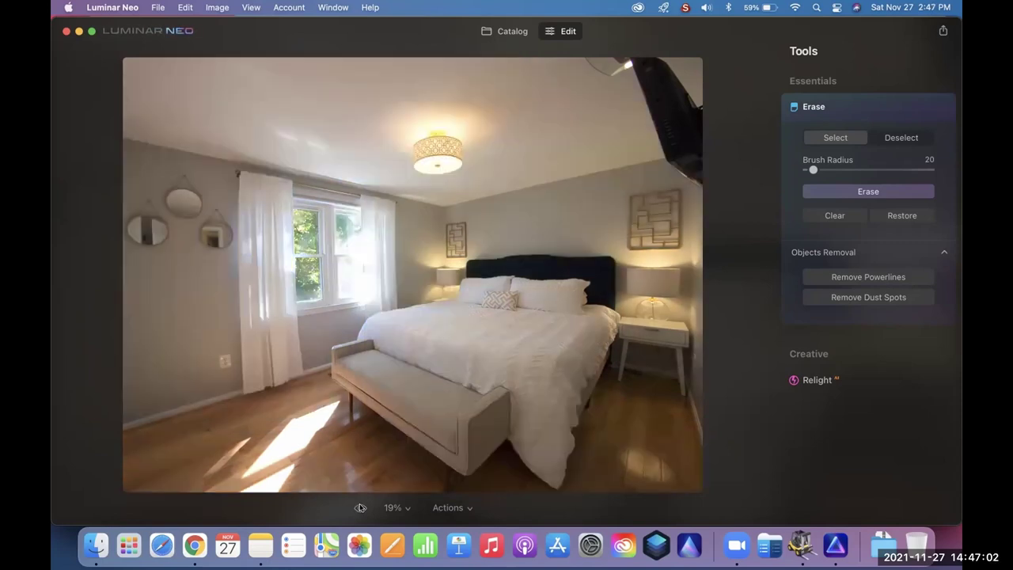
pyautogui.moveTo(360, 507); pyautogui.dragTo(360, 507)
pyautogui.click(360, 508)
pyautogui.click(360, 507)
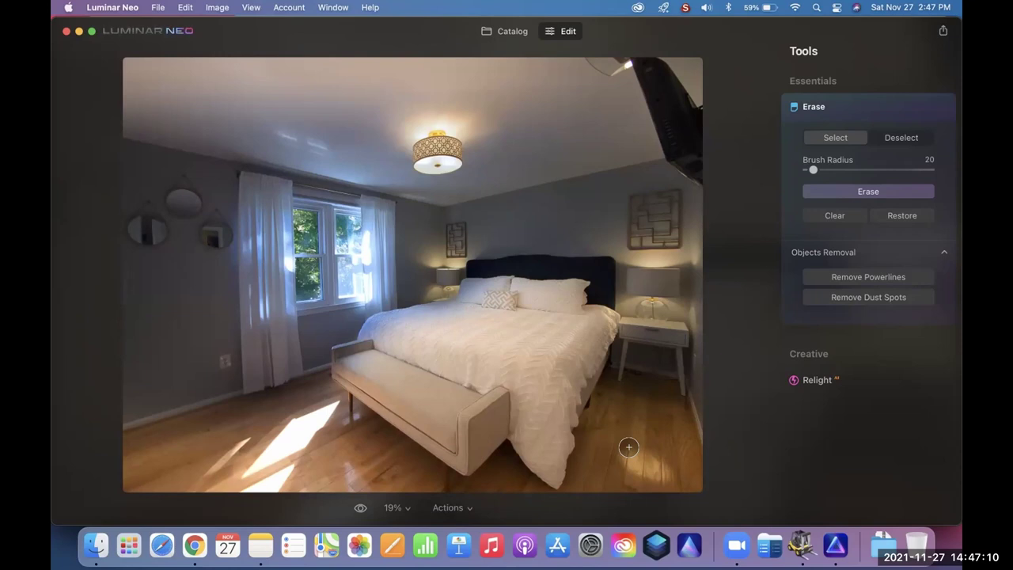
# Step: Erase the light reflection on the wooden floor beside the bed and the glare patches on the ceiling
pyautogui.moveTo(625, 448)
pyautogui.mouseDown()
pyautogui.moveTo(658, 468)
pyautogui.moveTo(660, 455)
pyautogui.moveTo(633, 470)
pyautogui.moveTo(649, 466)
pyautogui.moveTo(647, 451)
pyautogui.mouseUp()
pyautogui.click(865, 190)
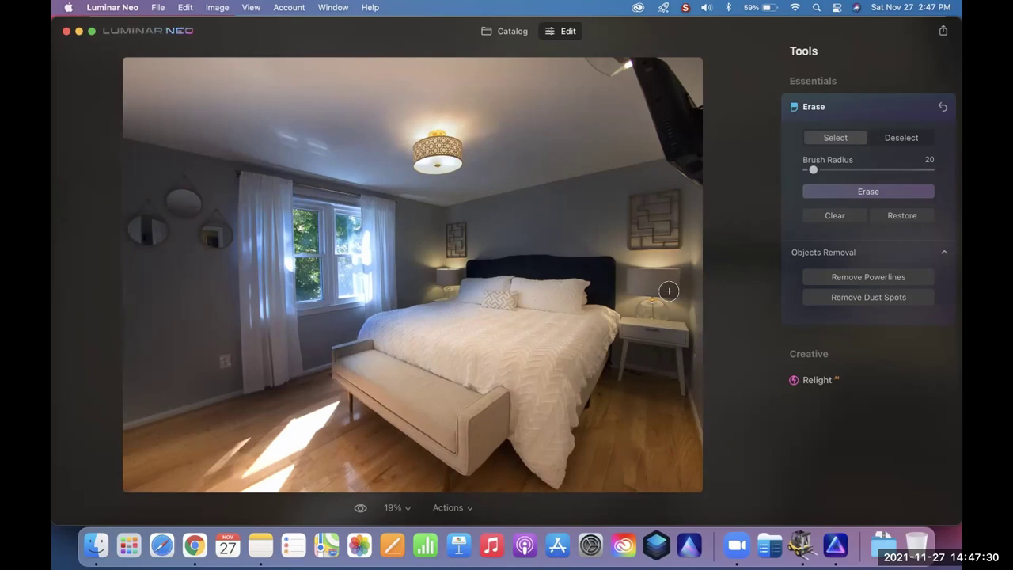
pyautogui.moveTo(293, 142)
pyautogui.mouseDown()
pyautogui.moveTo(280, 129)
pyautogui.moveTo(320, 149)
pyautogui.mouseUp()
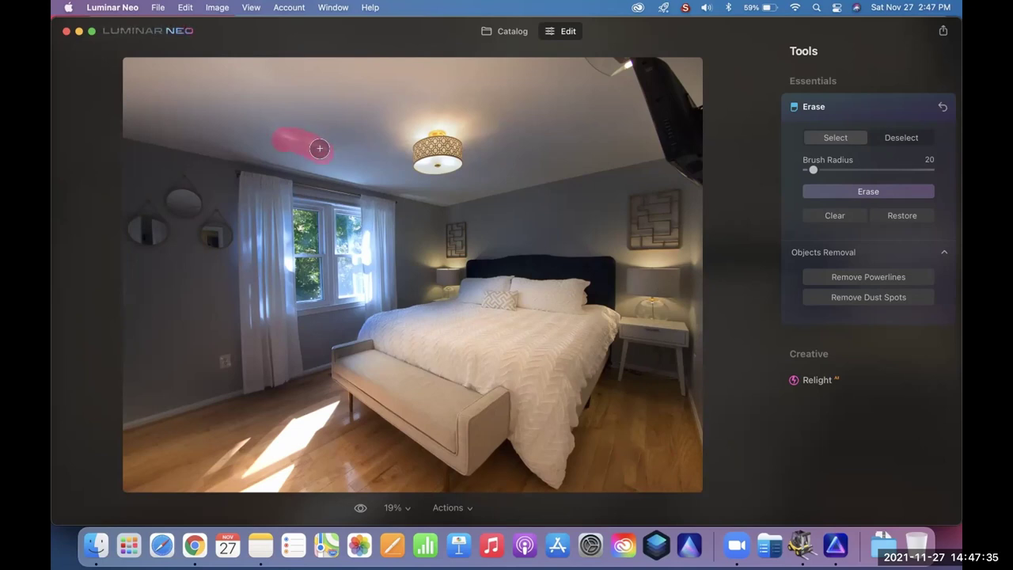
pyautogui.click(846, 189)
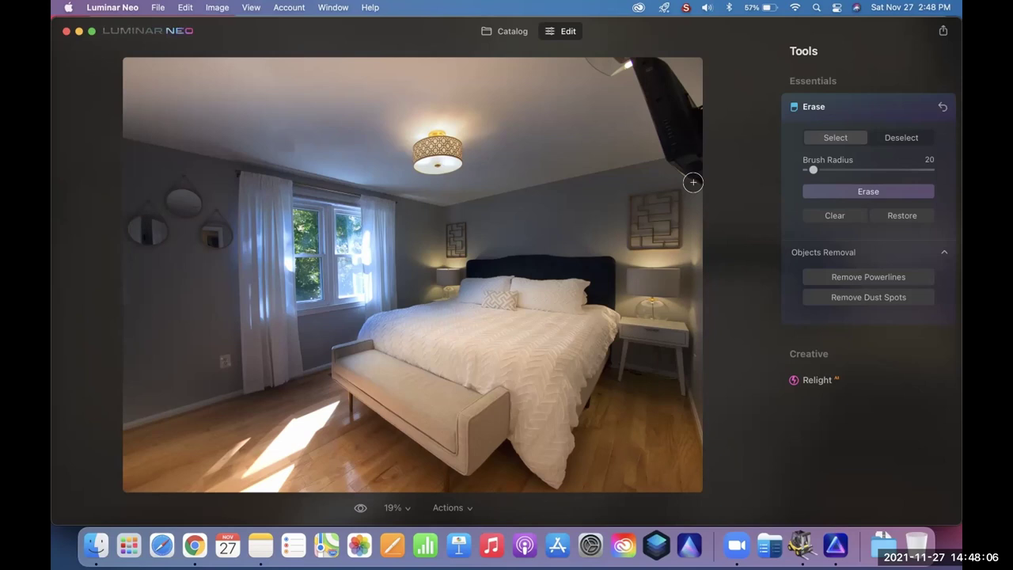
# Step: Erase the black object in the photo's upper right corner, including the remnants beside it on the ceiling
pyautogui.moveTo(692, 181)
pyautogui.mouseDown()
pyautogui.moveTo(673, 154)
pyautogui.moveTo(689, 159)
pyautogui.moveTo(693, 108)
pyautogui.moveTo(682, 118)
pyautogui.moveTo(684, 95)
pyautogui.moveTo(654, 102)
pyautogui.moveTo(661, 56)
pyautogui.moveTo(640, 62)
pyautogui.moveTo(640, 76)
pyautogui.moveTo(632, 58)
pyautogui.moveTo(665, 141)
pyautogui.moveTo(653, 113)
pyautogui.moveTo(672, 142)
pyautogui.moveTo(670, 63)
pyautogui.moveTo(654, 97)
pyautogui.moveTo(640, 65)
pyautogui.moveTo(665, 105)
pyautogui.moveTo(665, 158)
pyautogui.moveTo(658, 151)
pyautogui.moveTo(681, 152)
pyautogui.moveTo(679, 113)
pyautogui.mouseUp()
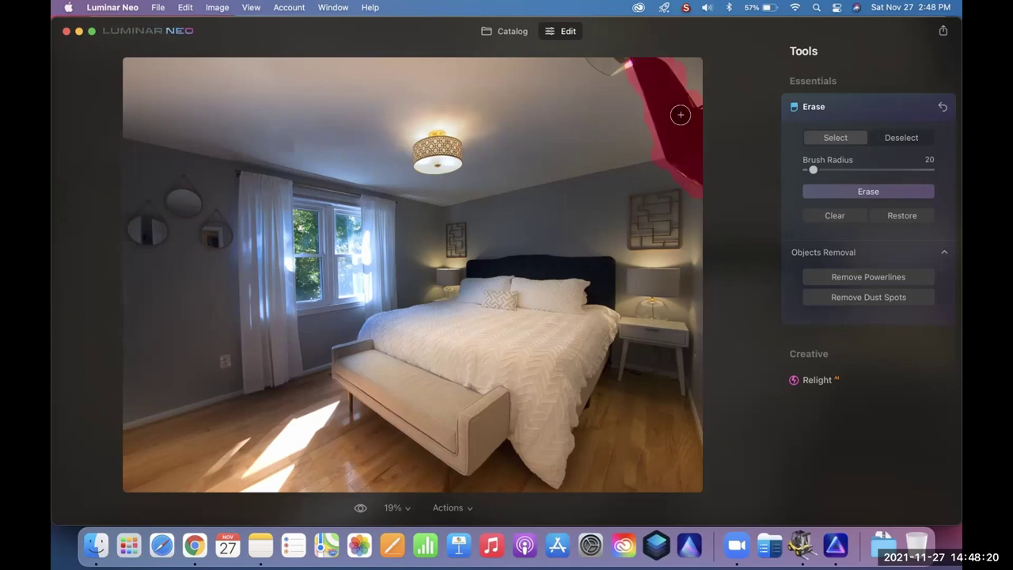
pyautogui.click(875, 197)
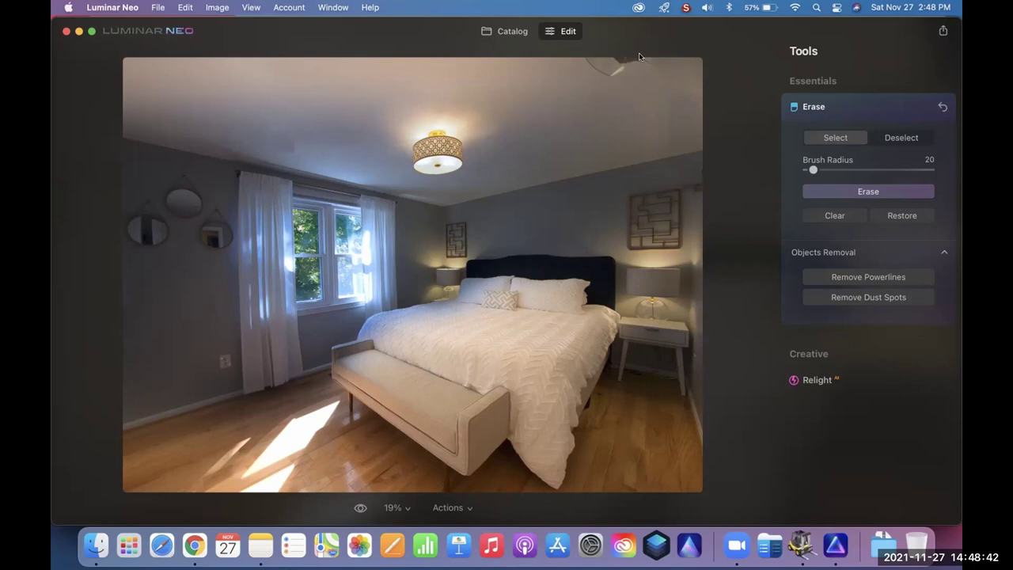
pyautogui.moveTo(635, 54); pyautogui.dragTo(611, 57)
pyautogui.click(651, 97)
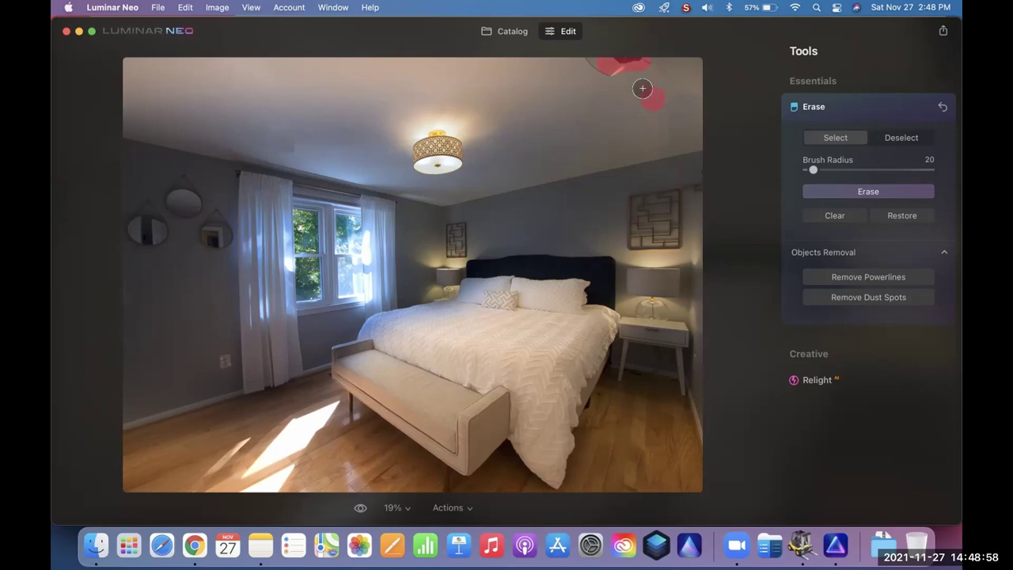
pyautogui.moveTo(602, 67)
pyautogui.mouseDown()
pyautogui.moveTo(583, 56)
pyautogui.moveTo(599, 70)
pyautogui.mouseUp()
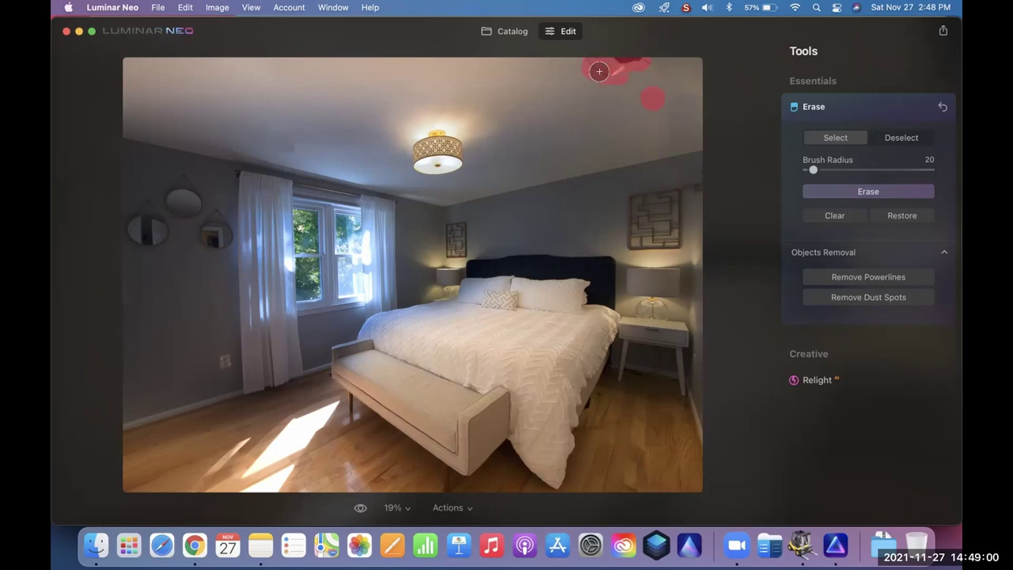
pyautogui.click(852, 190)
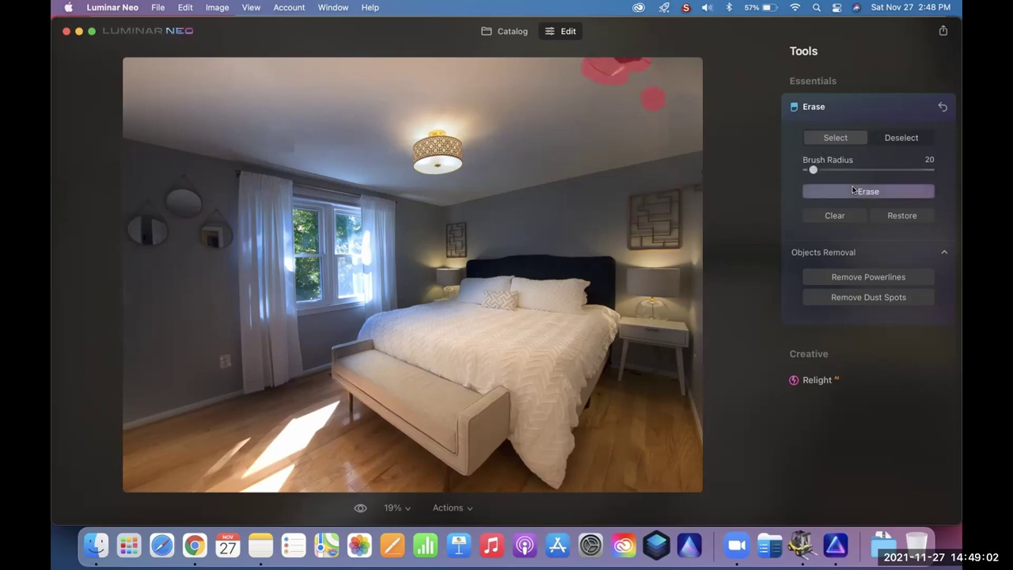
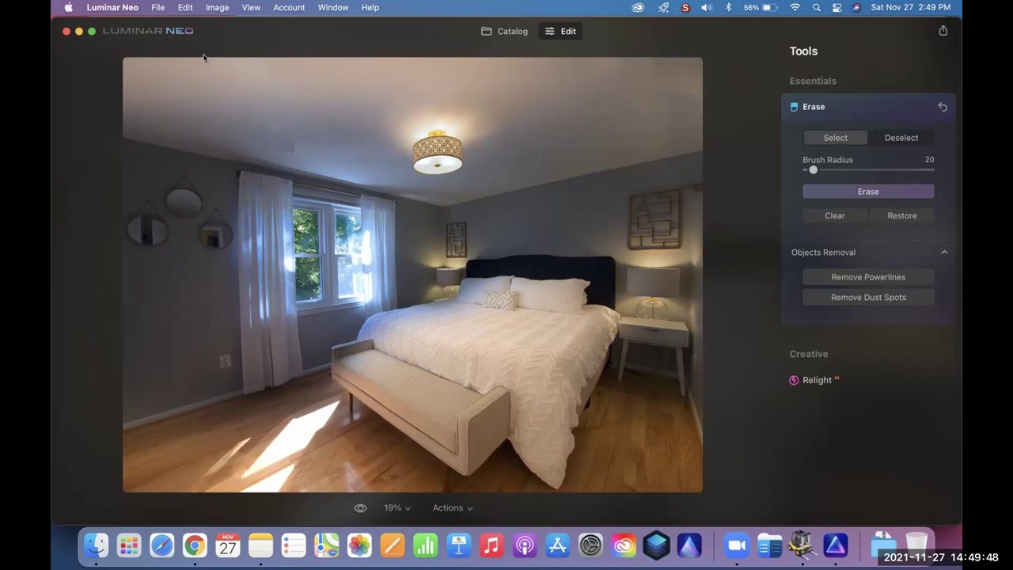
# Step: Open the photo of the living room with the leather sofa for editing and relight it with Brightness Near 49 and Brightness Far -53
pyautogui.click(511, 35)
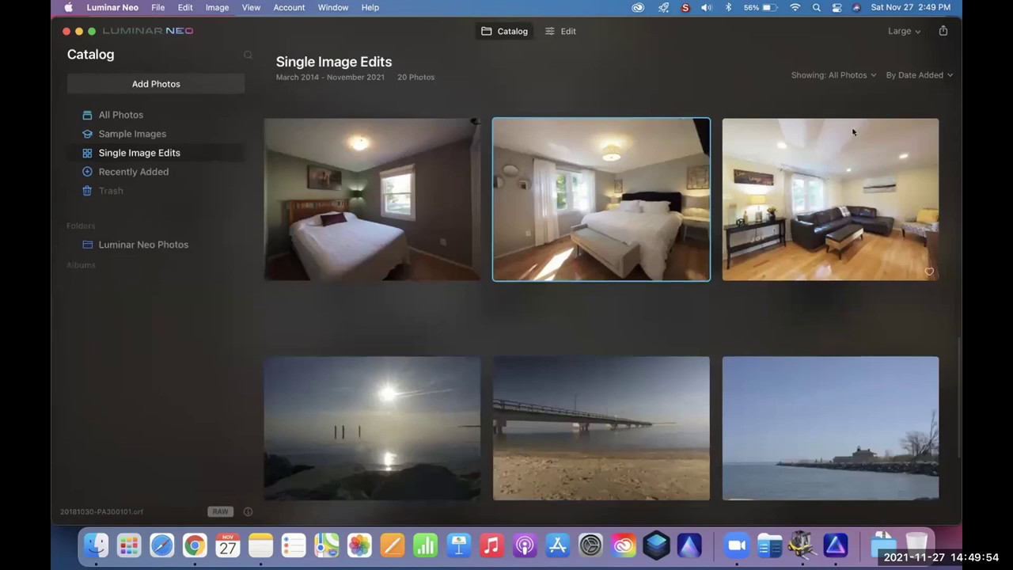
pyautogui.click(863, 139)
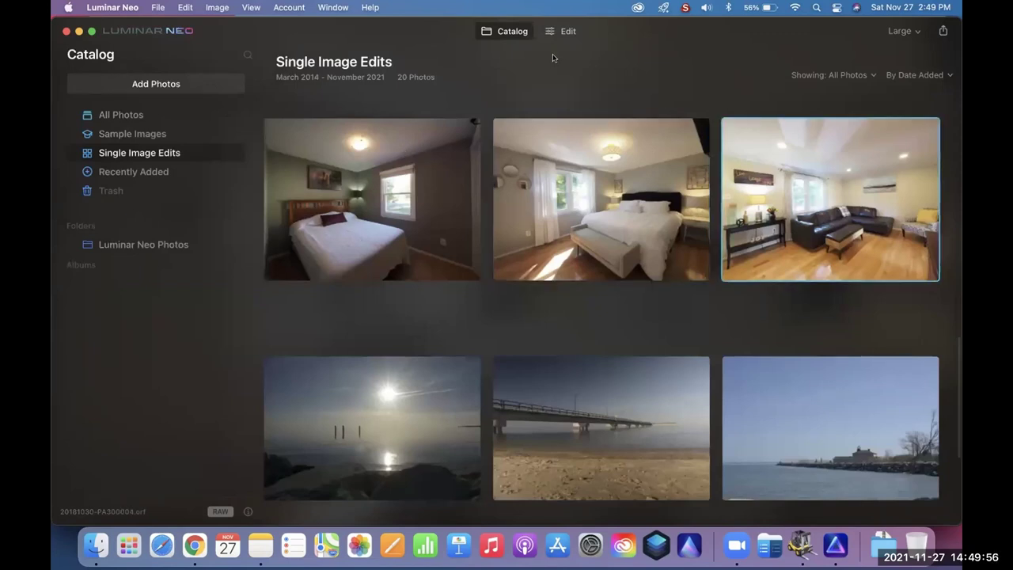
pyautogui.click(569, 31)
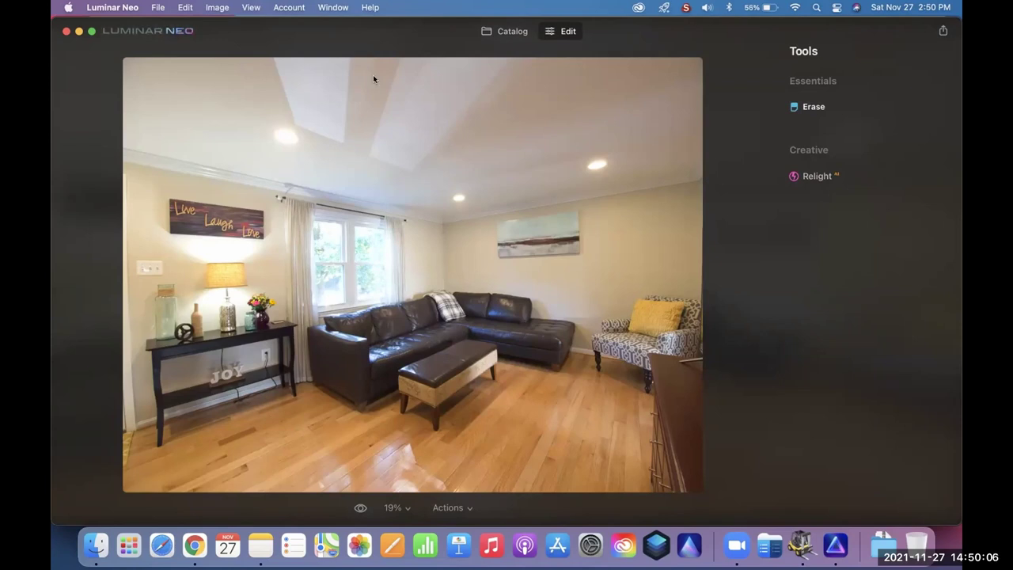
pyautogui.click(807, 177)
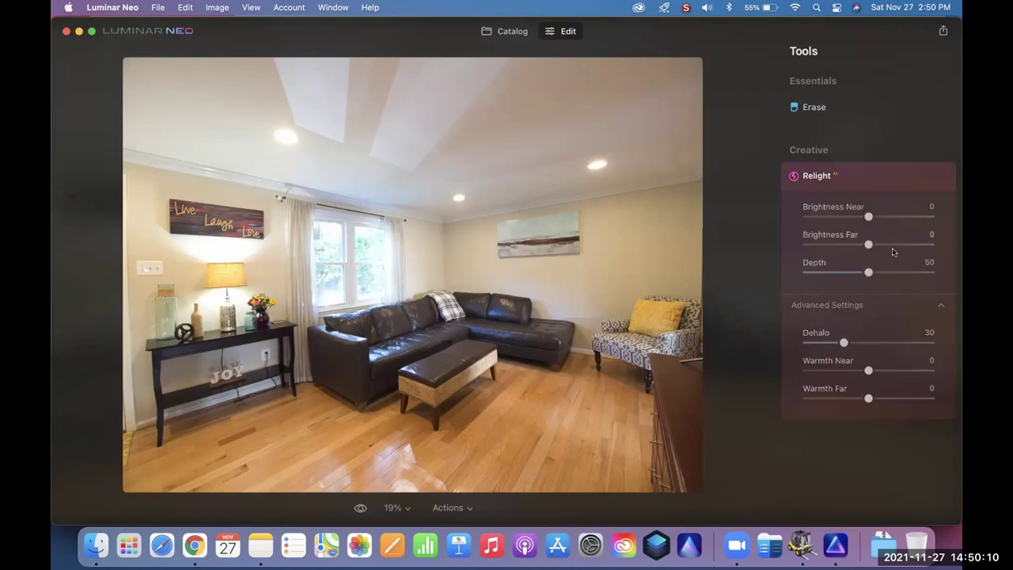
pyautogui.click(899, 217)
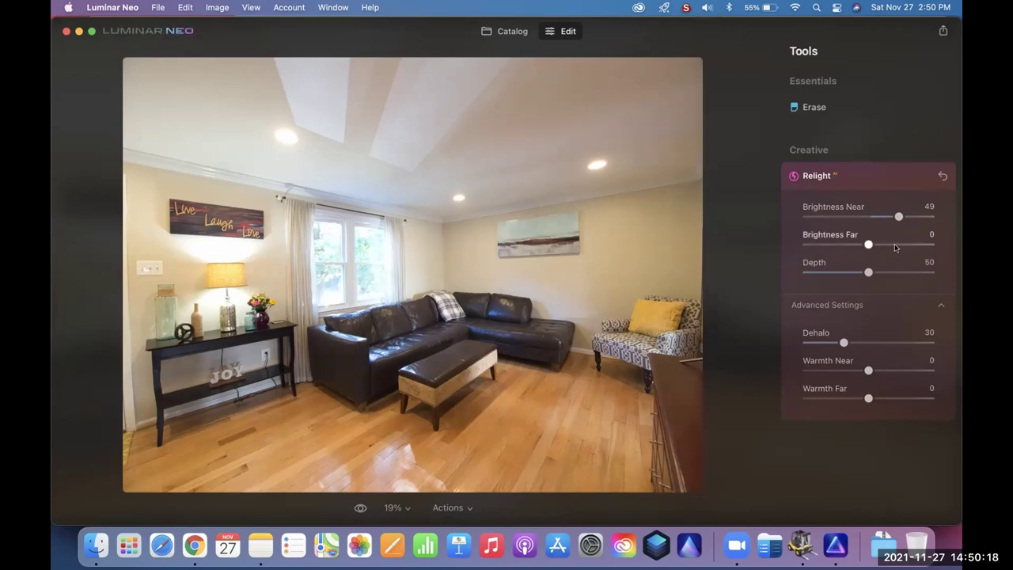
pyautogui.click(893, 244)
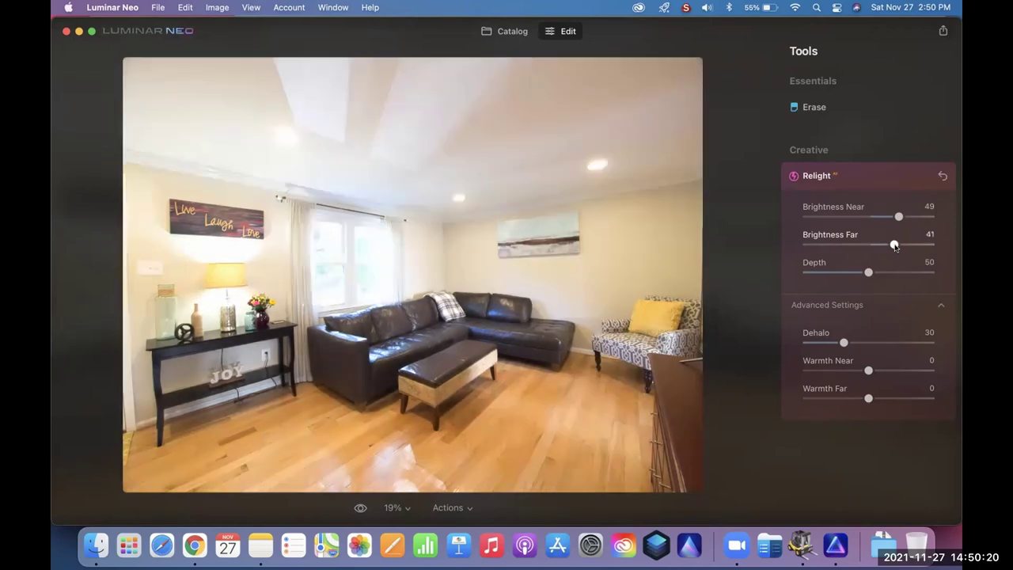
pyautogui.moveTo(868, 248); pyautogui.dragTo(835, 252)
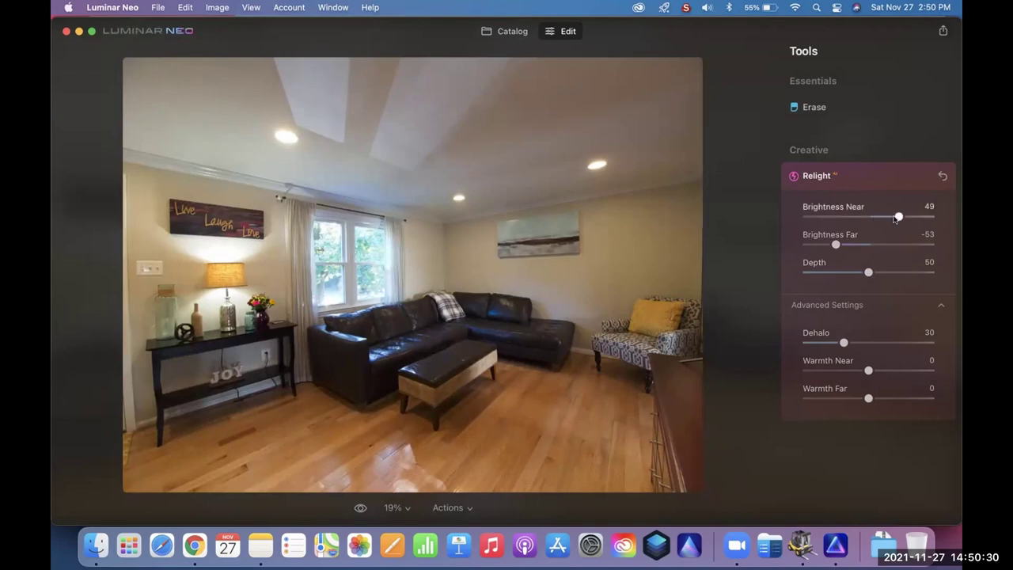
# Step: Set the living room photo's Relight to Brightness Near -30, Brightness Far -38, Warmth Near -10 and Warmth Far -2
pyautogui.moveTo(897, 218); pyautogui.dragTo(845, 220)
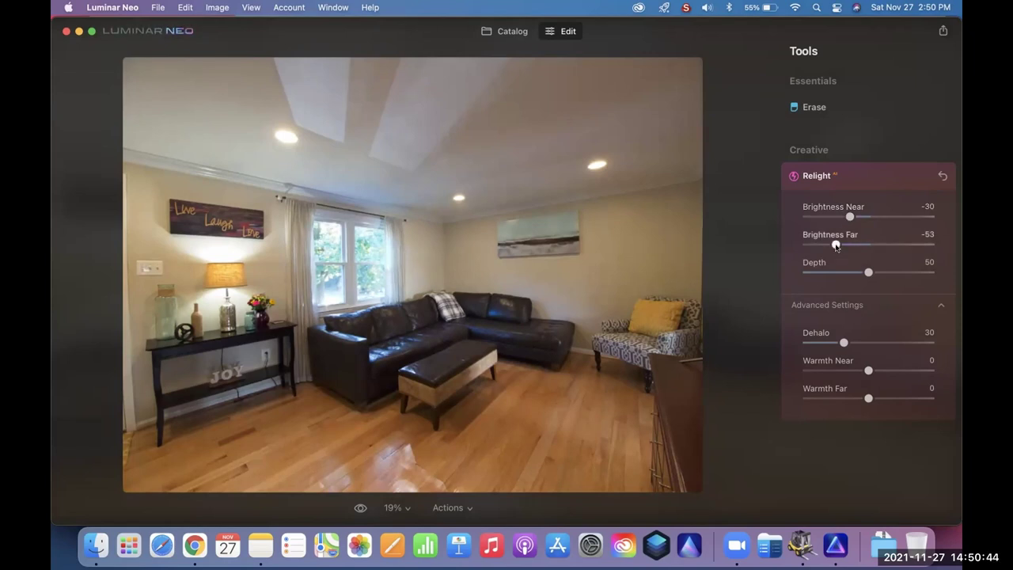
pyautogui.moveTo(836, 246); pyautogui.dragTo(806, 245)
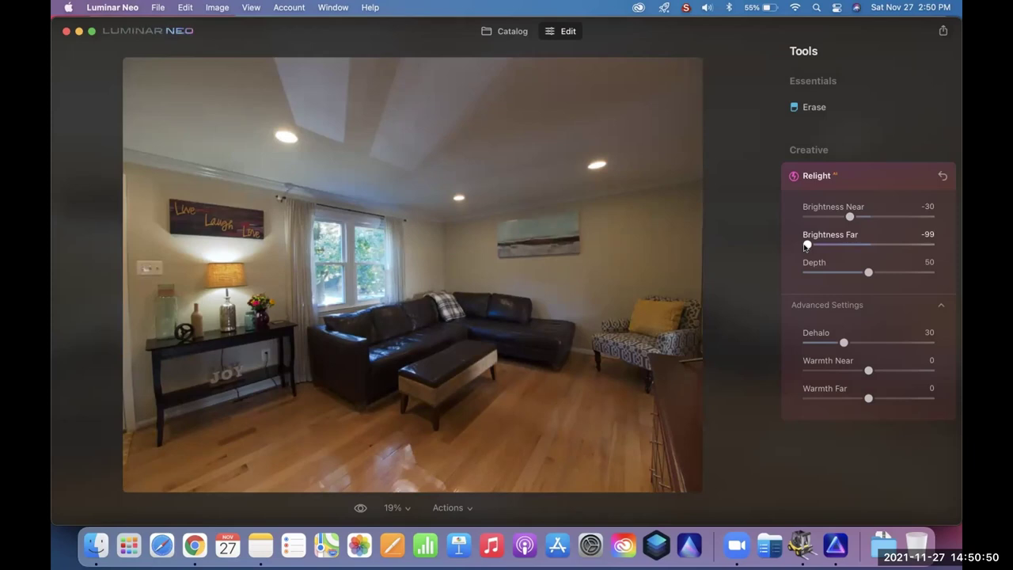
pyautogui.moveTo(806, 245); pyautogui.dragTo(846, 249)
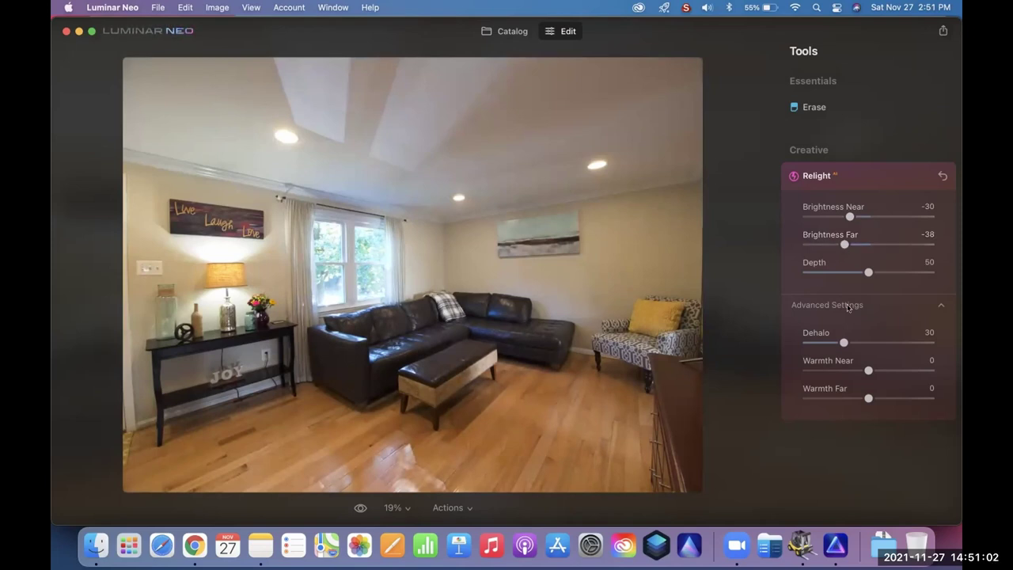
pyautogui.moveTo(867, 402); pyautogui.dragTo(855, 370)
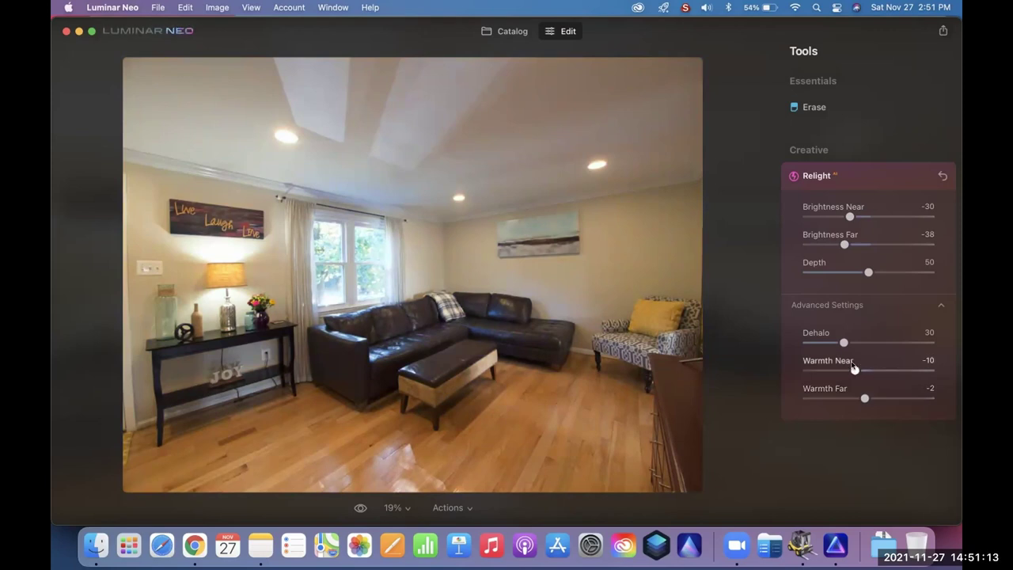
# Step: Erase the light reflections on the floor at the living room photo's lower edge and compare the result with the original
pyautogui.click(833, 108)
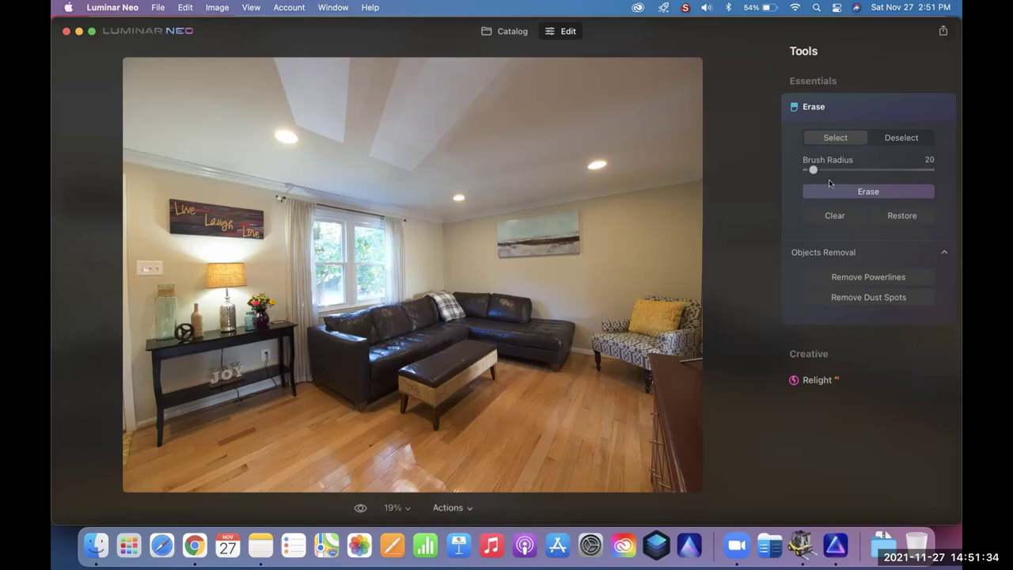
pyautogui.click(846, 139)
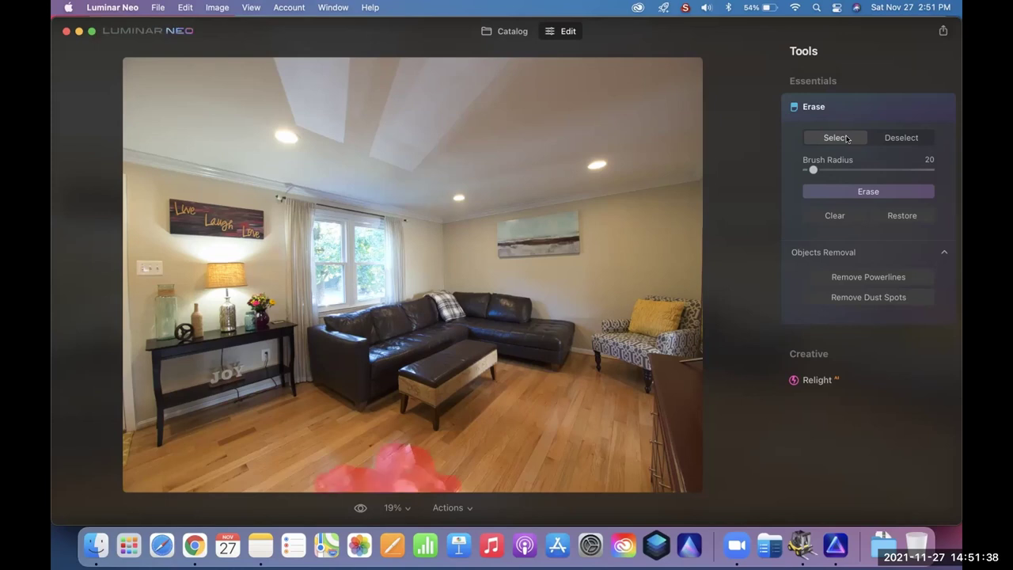
pyautogui.click(853, 192)
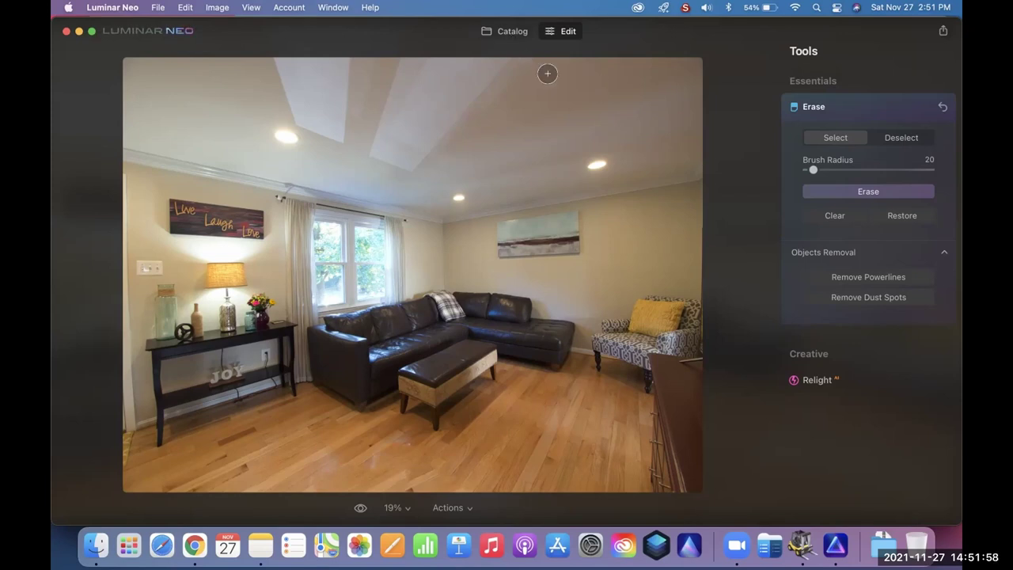
pyautogui.click(360, 508)
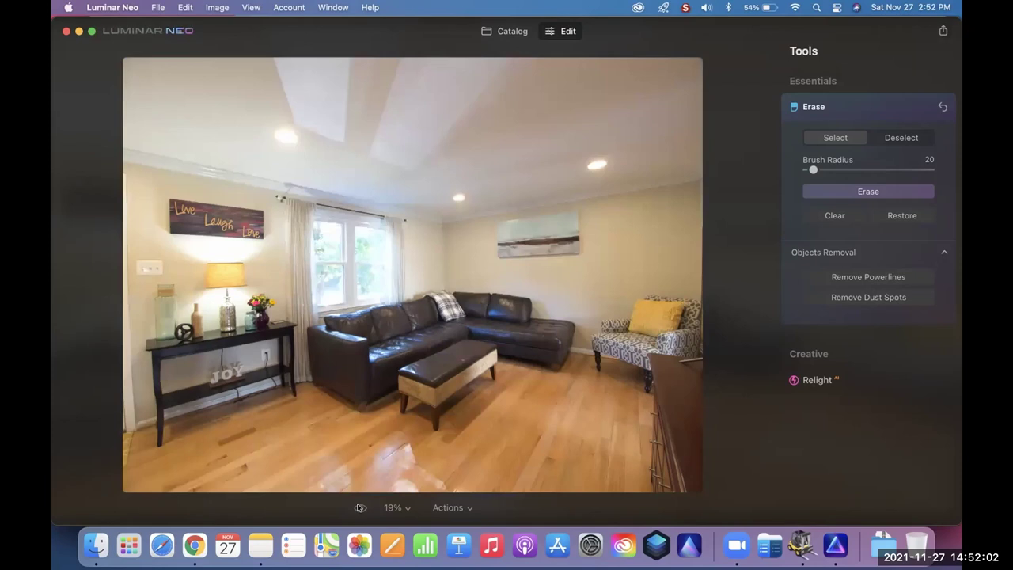
pyautogui.click(360, 507)
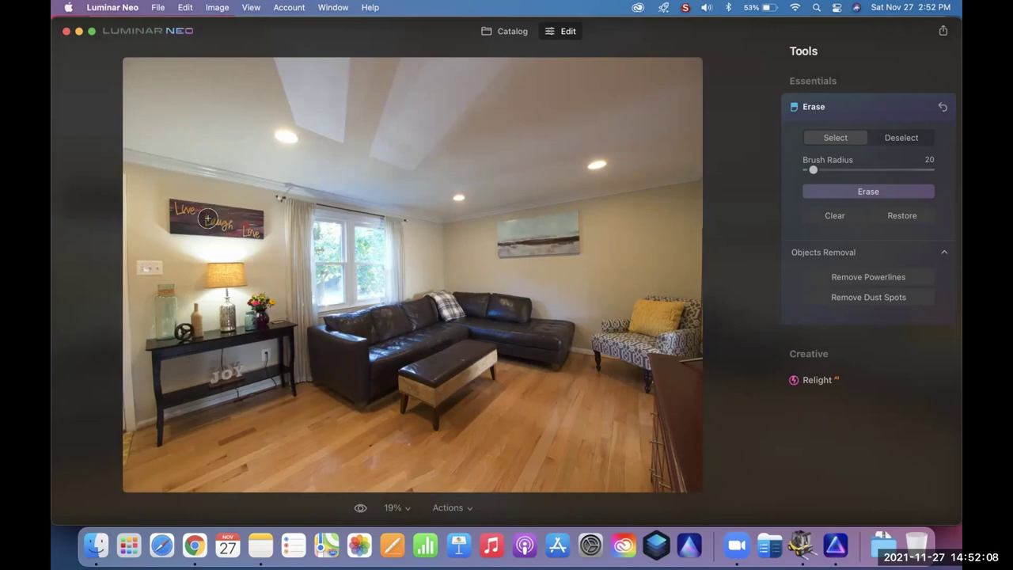
# Step: Erase the word "Laugh" from the wooden wall sign above the lamp
pyautogui.moveTo(206, 218); pyautogui.dragTo(223, 223)
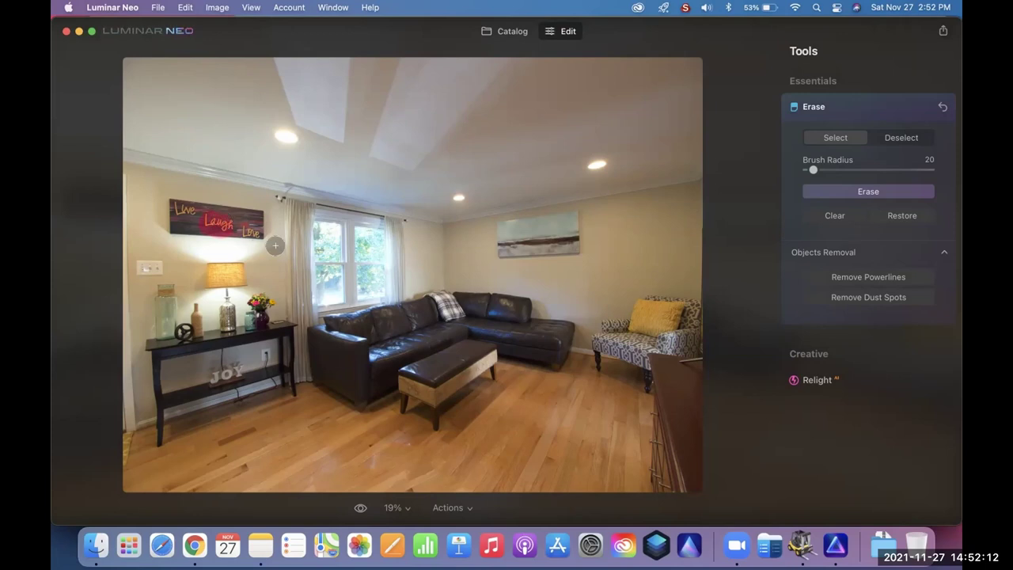
pyautogui.click(831, 189)
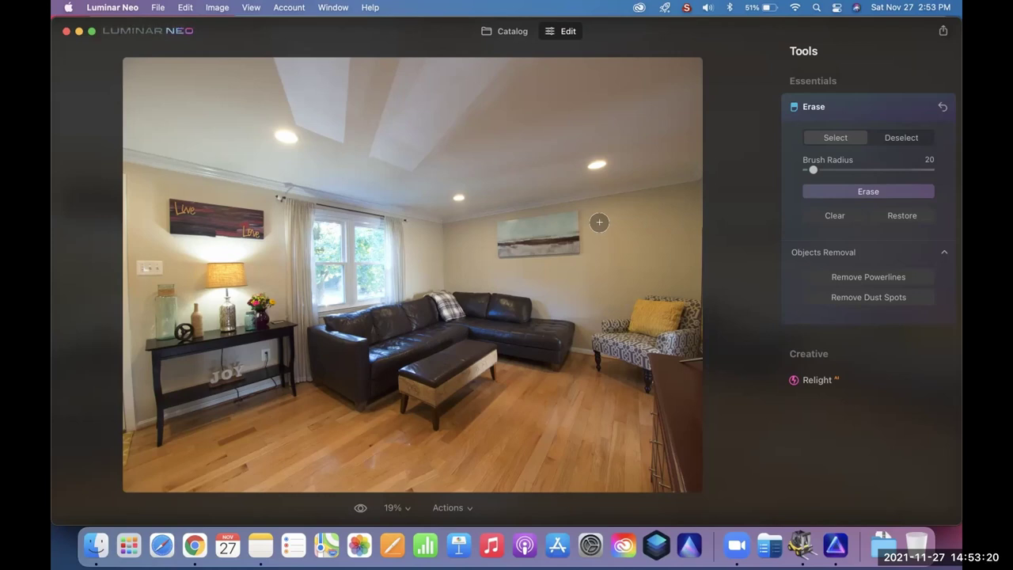
# Step: Open the catalog photo of the room with the desk and floor lamp for editing
pyautogui.click(505, 32)
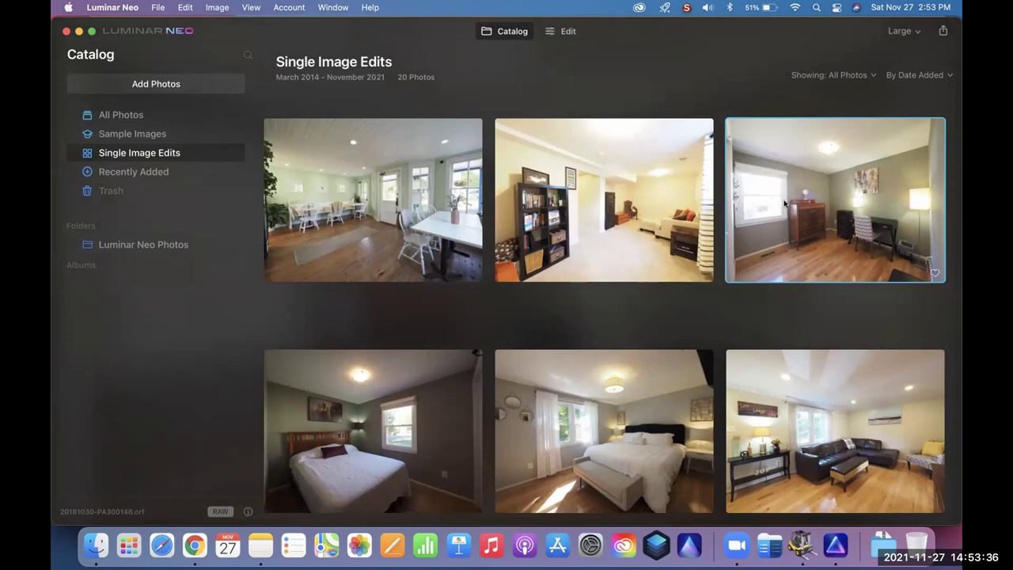
pyautogui.click(568, 34)
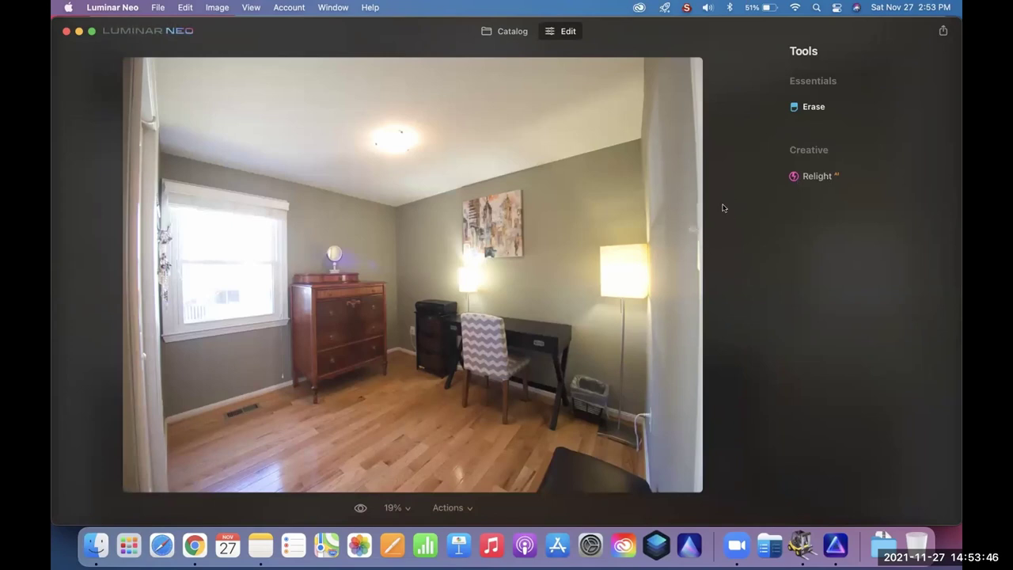
# Step: Relight the desk and floor lamp photo with Brightness Near 33 and Brightness Far -60
pyautogui.click(804, 177)
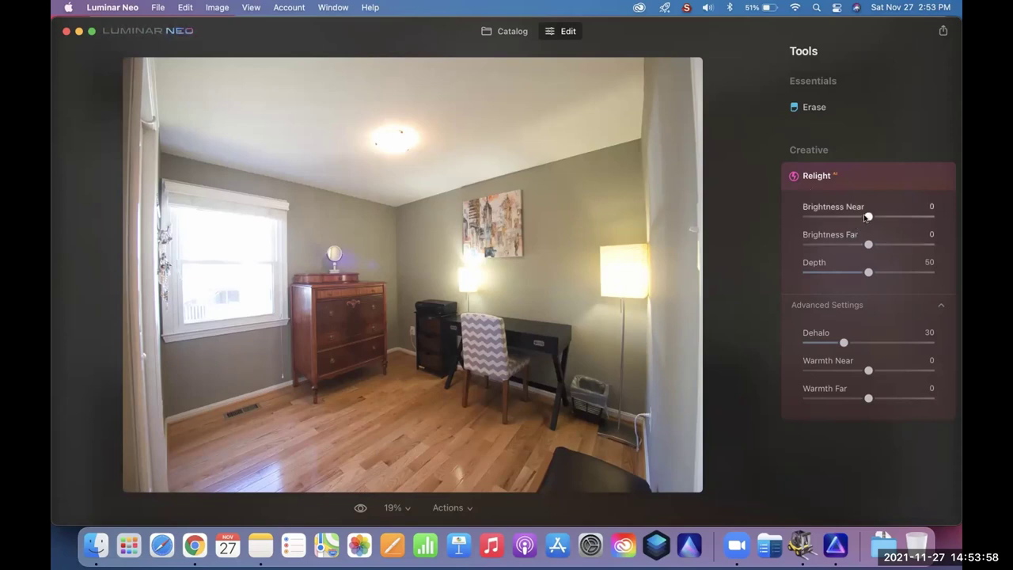
pyautogui.moveTo(868, 216); pyautogui.dragTo(888, 218)
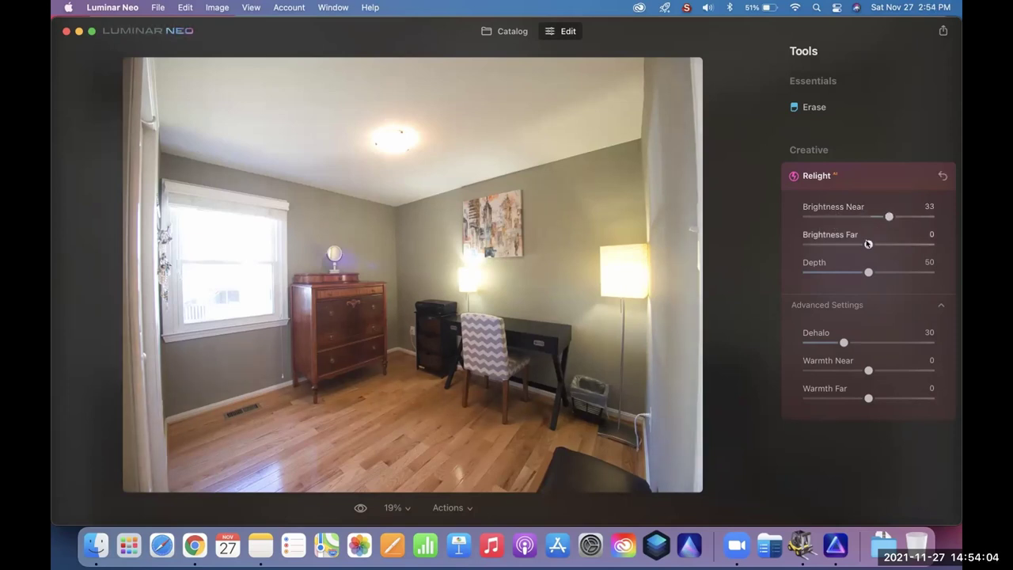
pyautogui.moveTo(867, 243); pyautogui.dragTo(806, 251)
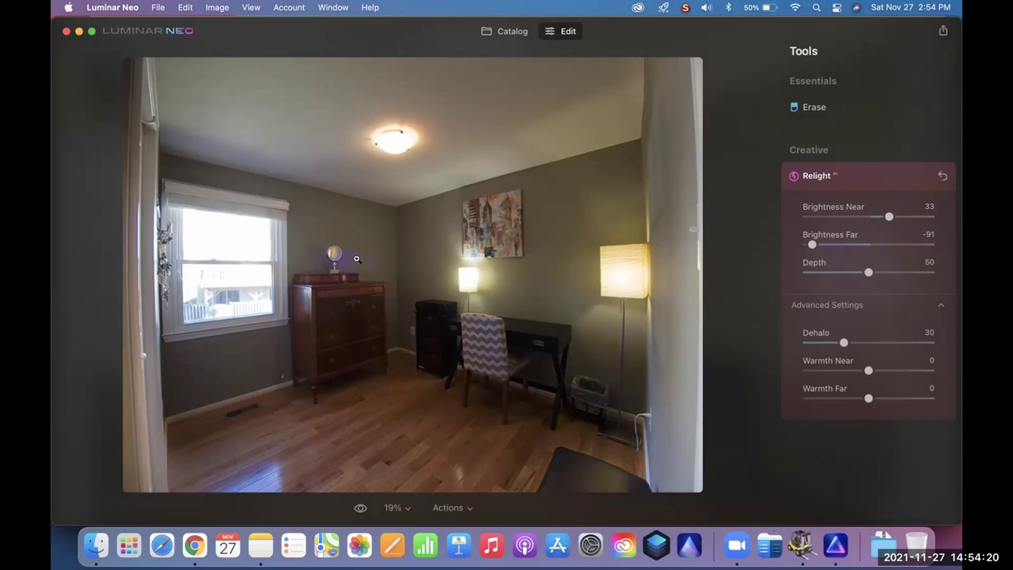
pyautogui.click(357, 260)
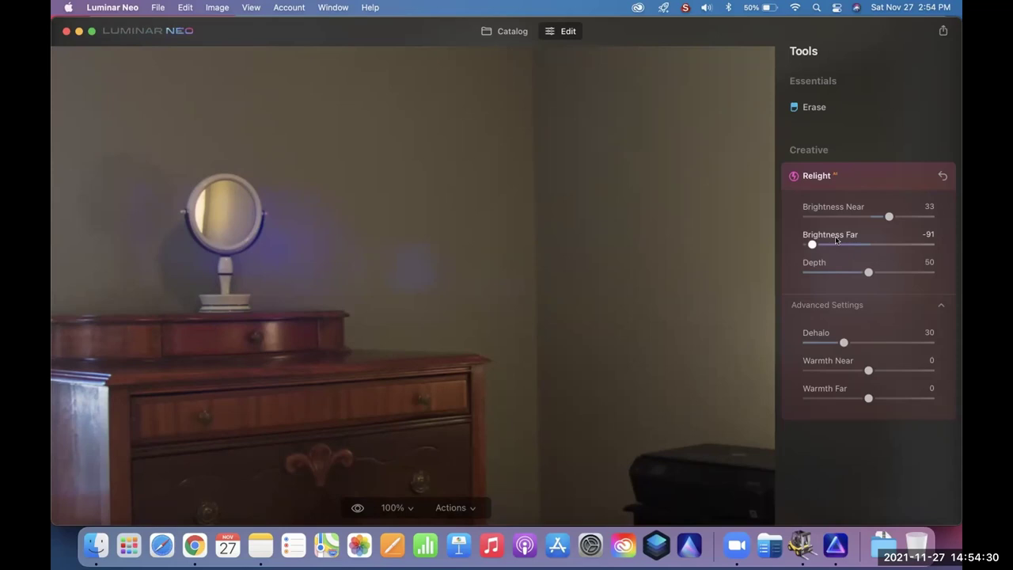
pyautogui.moveTo(812, 244); pyautogui.dragTo(830, 244)
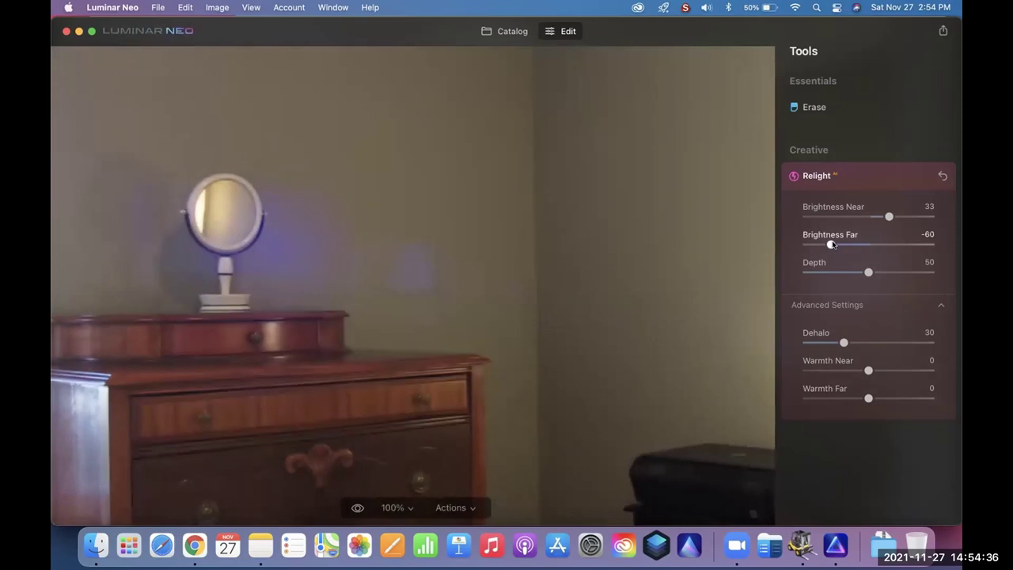
pyautogui.click(856, 179)
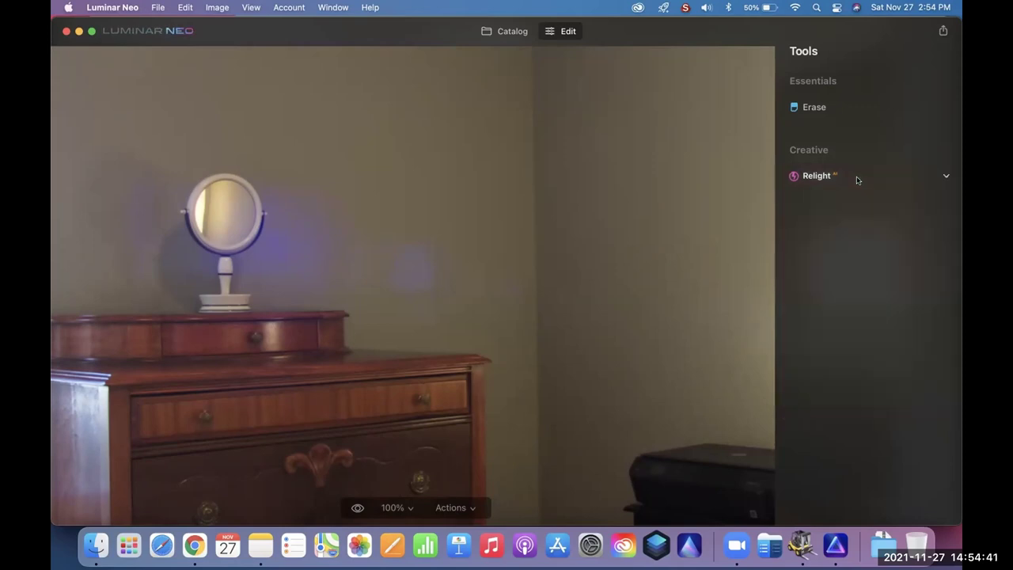
# Step: Erase the blue light reflections on the wall on both sides of the dresser mirror with a brush radius of 18
pyautogui.click(827, 107)
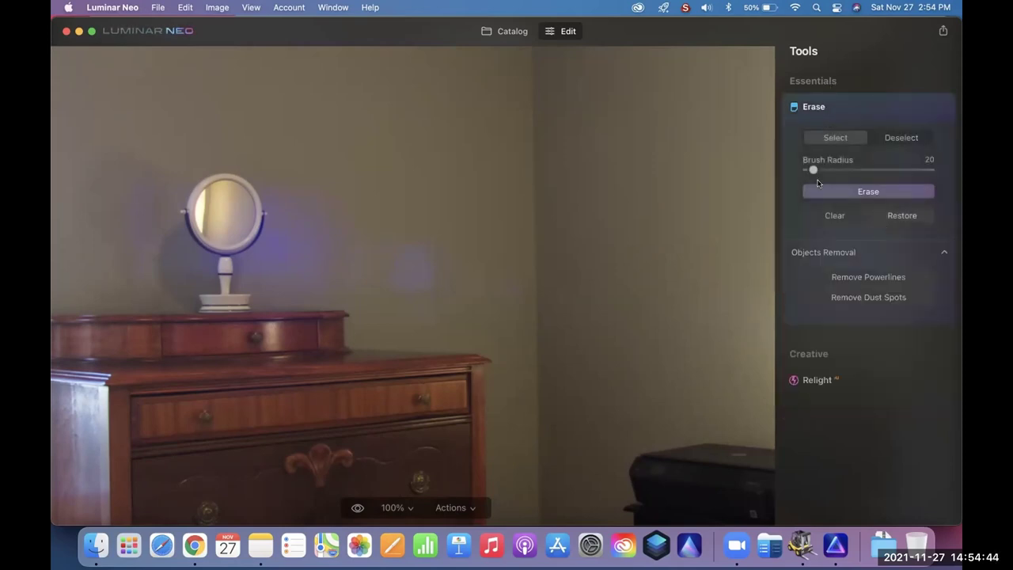
pyautogui.moveTo(812, 169); pyautogui.dragTo(812, 169)
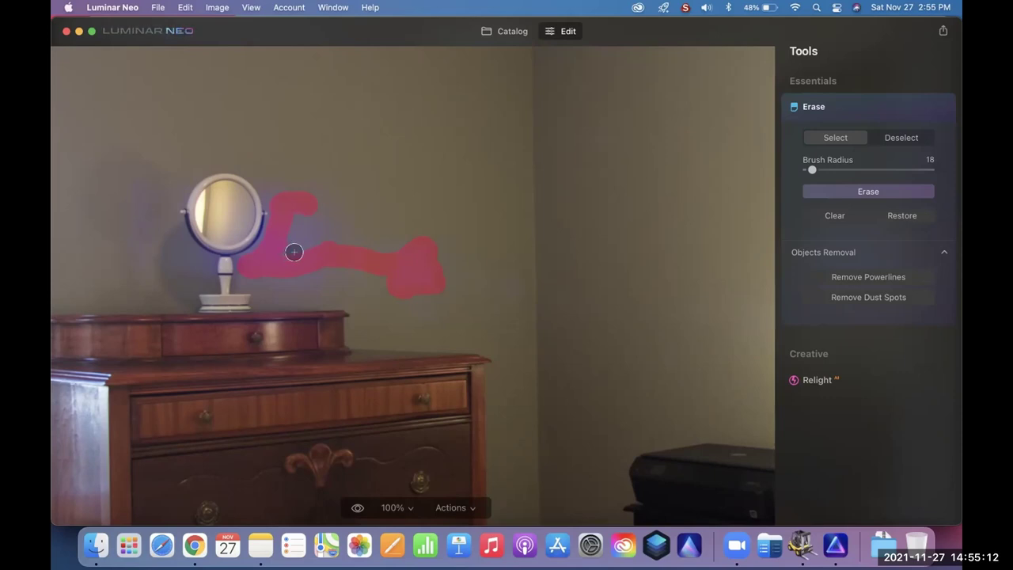
pyautogui.moveTo(290, 235)
pyautogui.mouseDown()
pyautogui.moveTo(294, 215)
pyautogui.moveTo(303, 235)
pyautogui.moveTo(303, 216)
pyautogui.mouseUp()
pyautogui.moveTo(163, 176)
pyautogui.mouseDown()
pyautogui.moveTo(151, 172)
pyautogui.moveTo(153, 198)
pyautogui.mouseUp()
pyautogui.moveTo(141, 232)
pyautogui.mouseDown()
pyautogui.moveTo(132, 191)
pyautogui.moveTo(145, 165)
pyautogui.moveTo(136, 237)
pyautogui.moveTo(141, 193)
pyautogui.moveTo(113, 148)
pyautogui.moveTo(94, 204)
pyautogui.moveTo(119, 214)
pyautogui.moveTo(122, 228)
pyautogui.moveTo(115, 163)
pyautogui.moveTo(125, 216)
pyautogui.mouseUp()
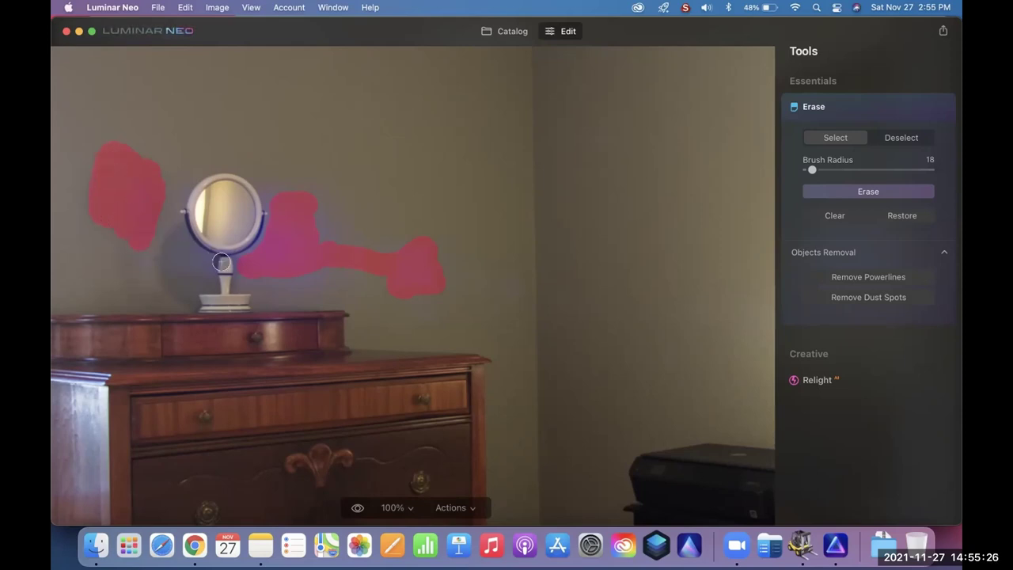
pyautogui.click(857, 186)
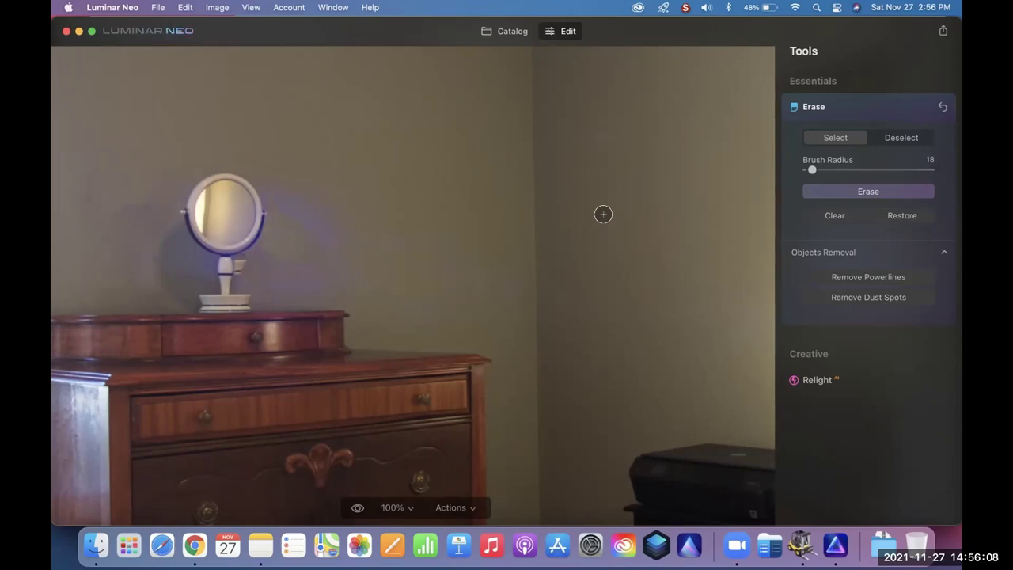
pyautogui.click(889, 106)
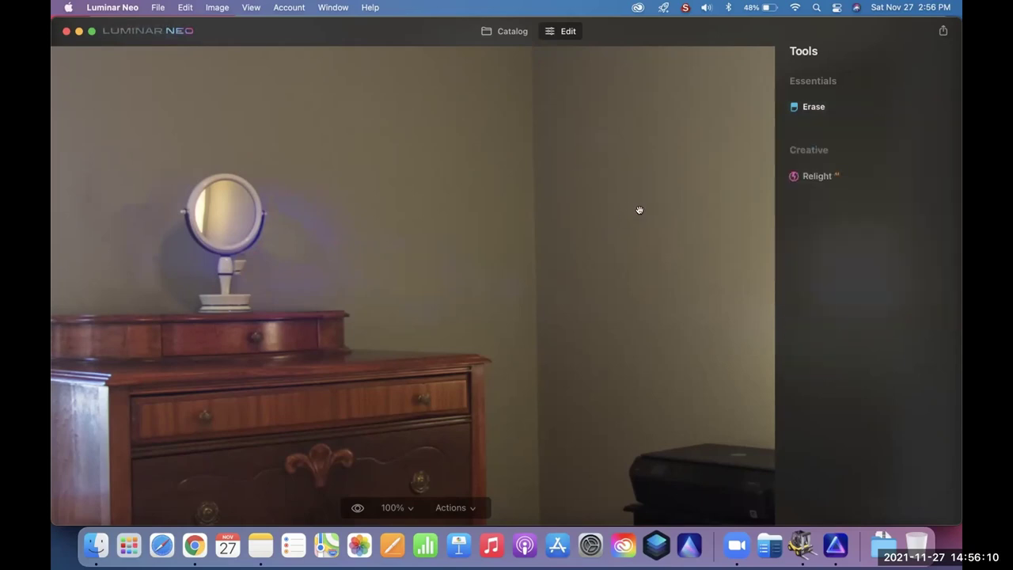
pyautogui.click(639, 209)
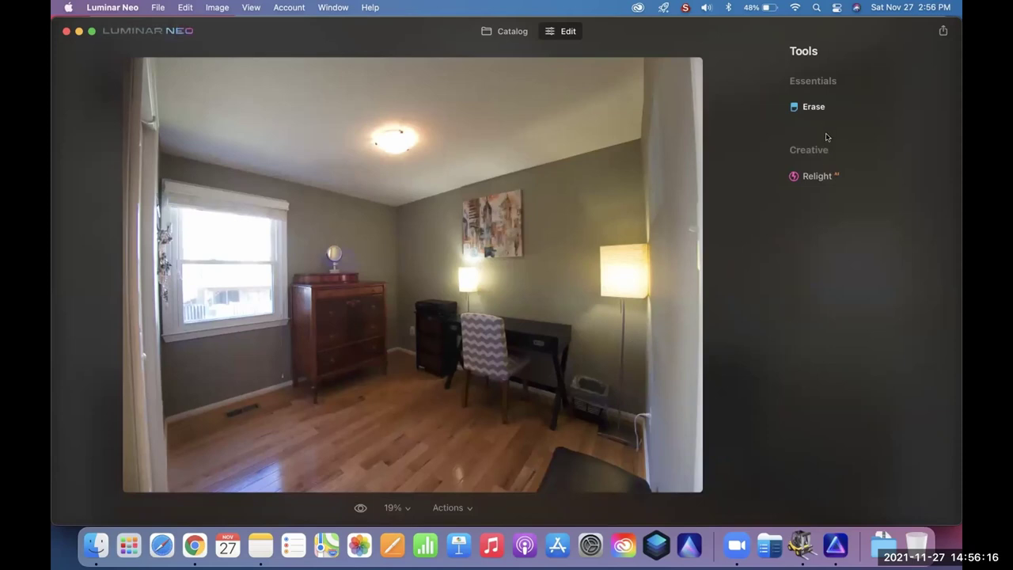
# Step: Compare the desk room photo with its original and apply another Relight with Brightness Far -30, Warmth Near 10 and Warmth Far 8
pyautogui.click(826, 178)
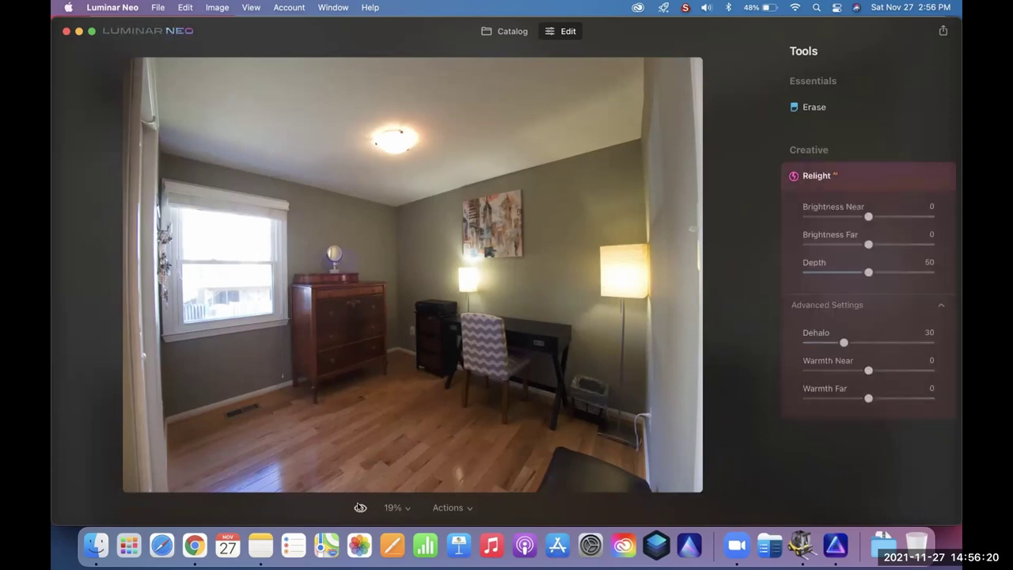
pyautogui.moveTo(359, 505); pyautogui.dragTo(359, 507)
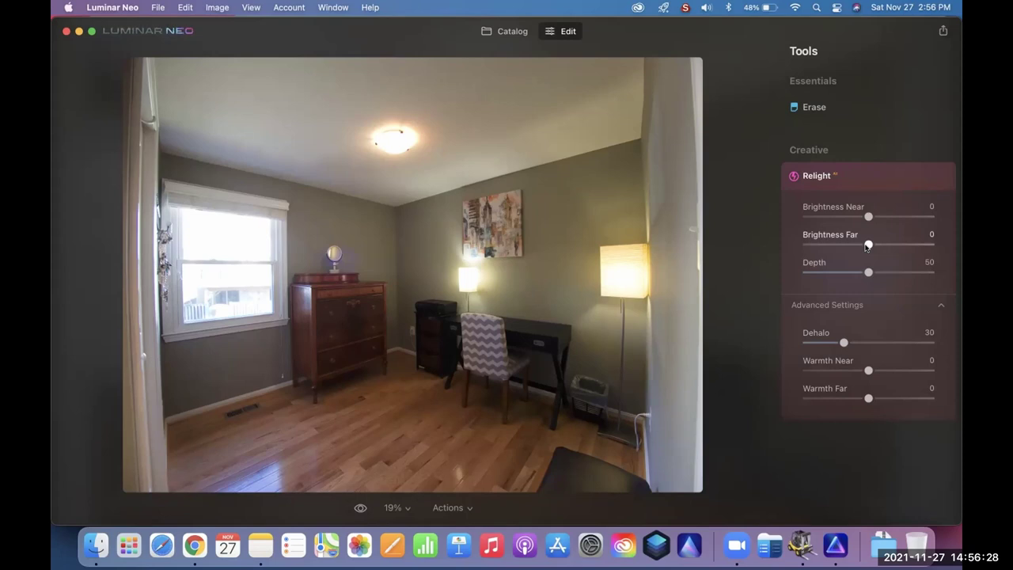
pyautogui.moveTo(867, 246); pyautogui.dragTo(819, 247)
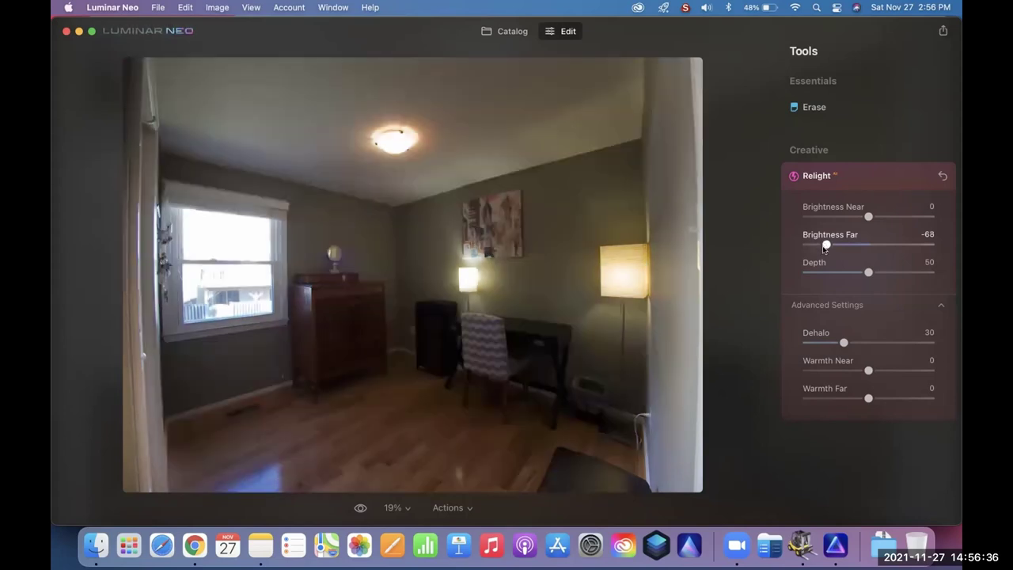
pyautogui.moveTo(825, 248); pyautogui.dragTo(847, 250)
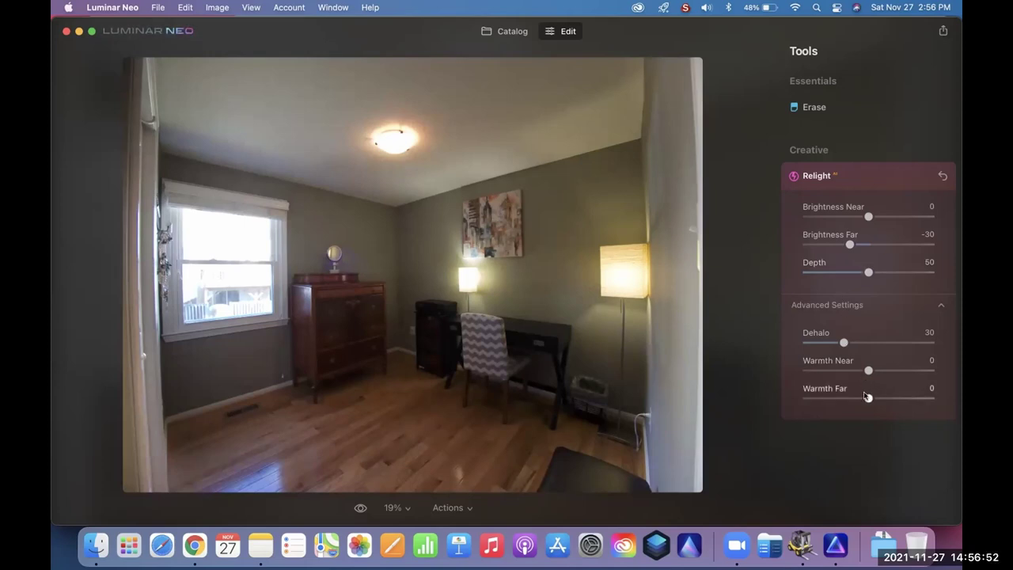
pyautogui.moveTo(869, 371); pyautogui.dragTo(825, 376)
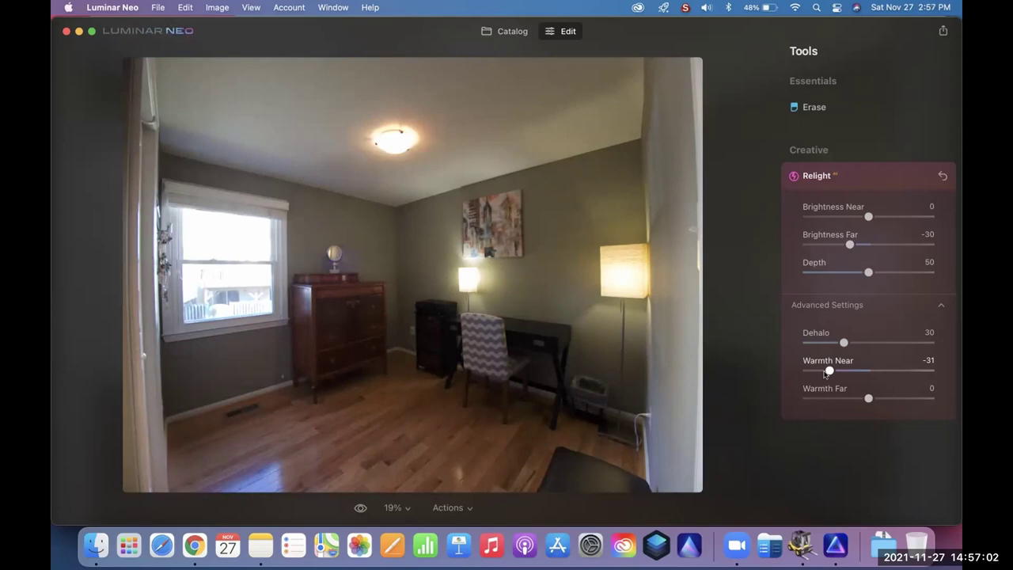
pyautogui.moveTo(828, 371); pyautogui.dragTo(879, 397)
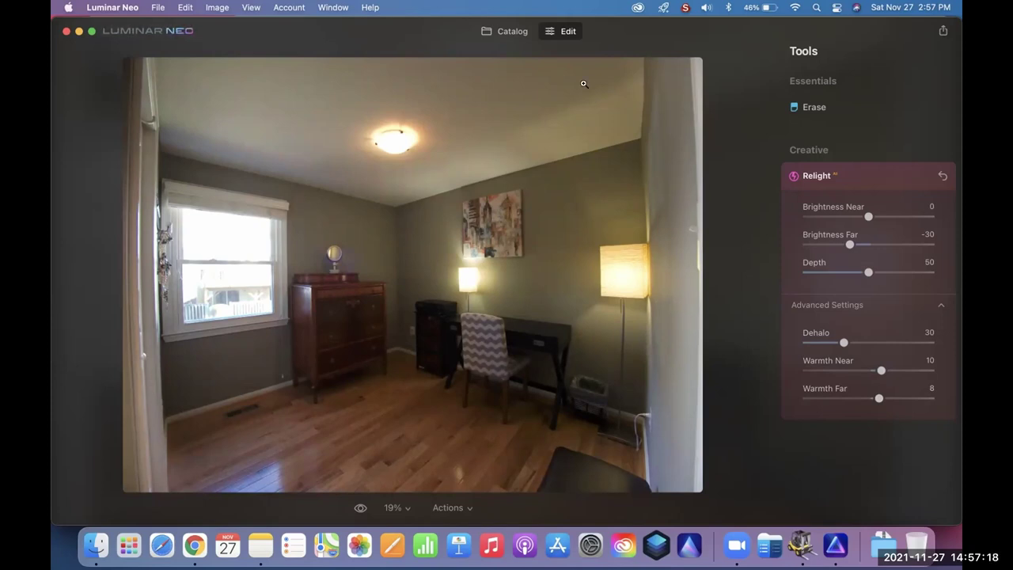
# Step: Open the catalog photo of the room with the black bookshelf and striped curtain for editing
pyautogui.click(515, 31)
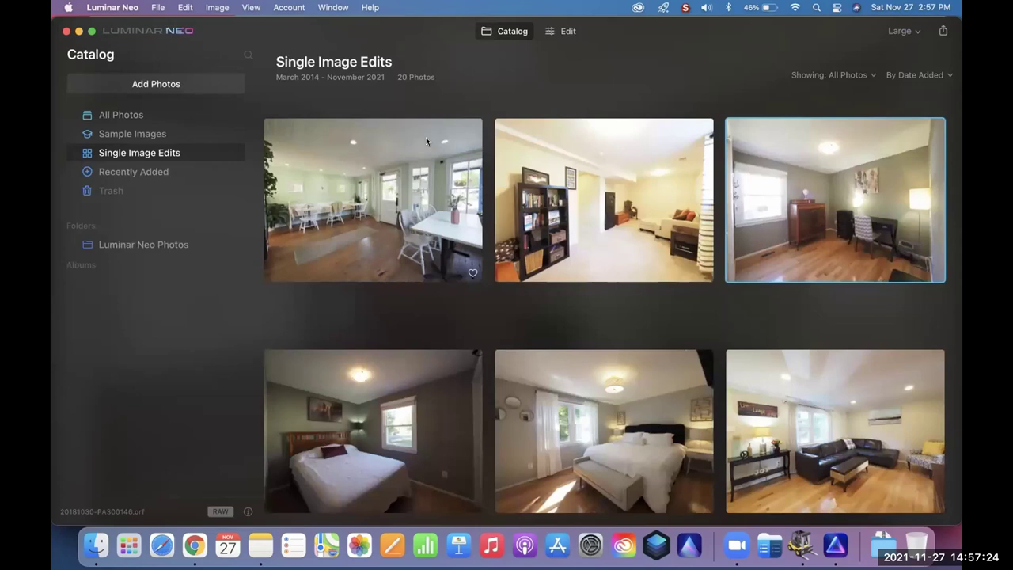
pyautogui.press('Left')
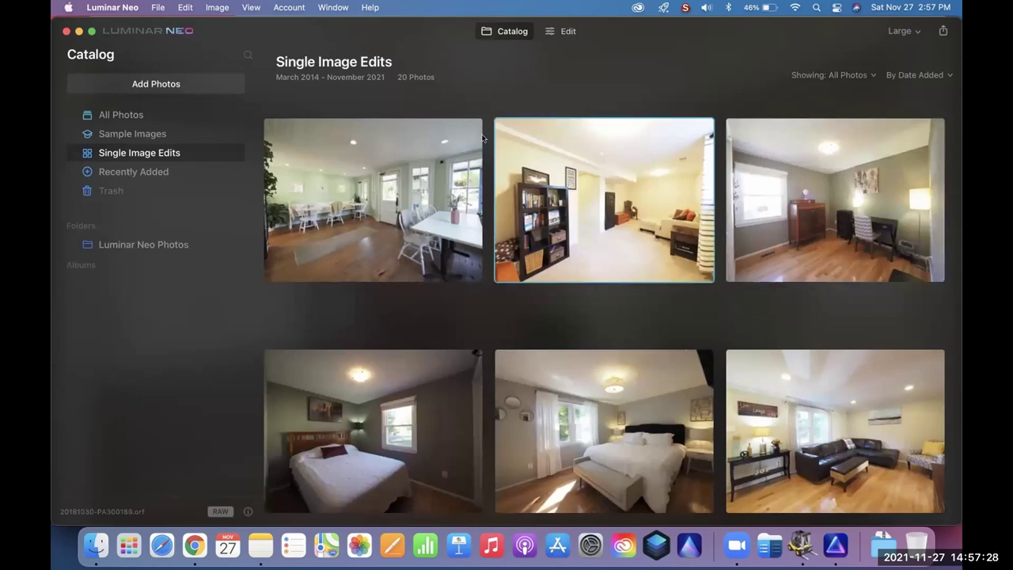
pyautogui.click(562, 31)
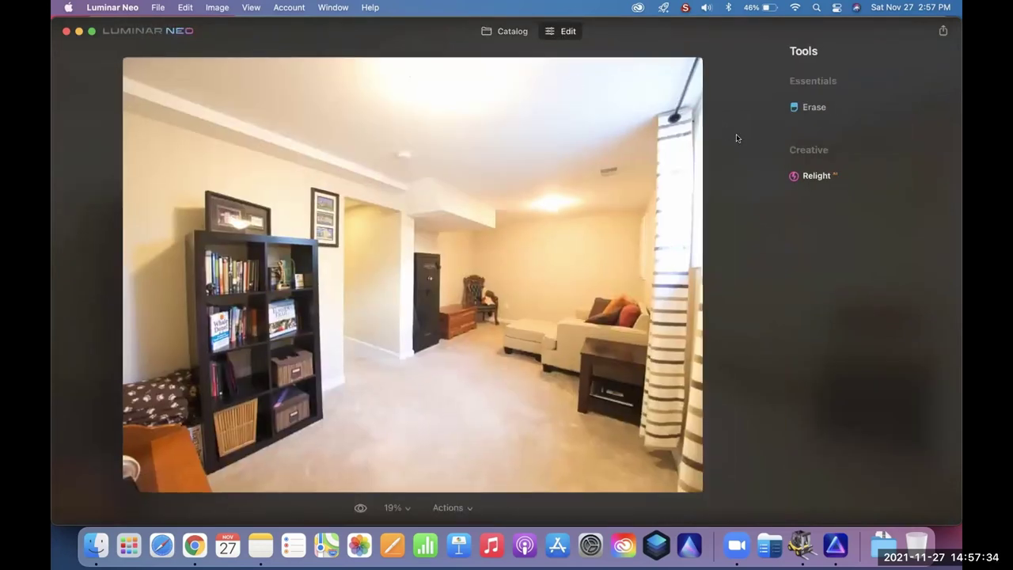
# Step: Set the bookshelf room photo's Relight to Brightness Near -59, Brightness Far -100, Warmth Near -24 and Warmth Far -20
pyautogui.click(814, 179)
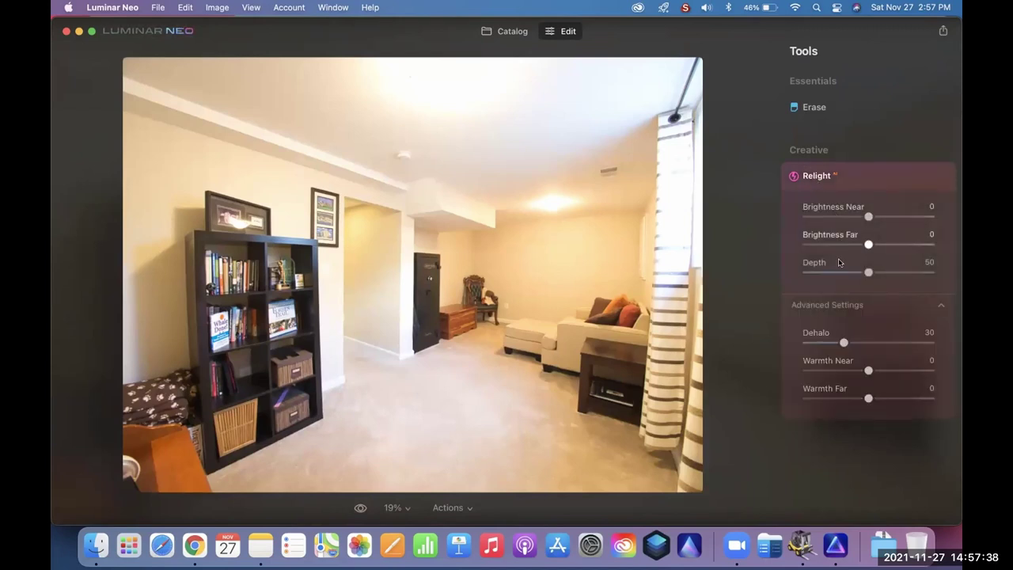
pyautogui.moveTo(868, 244); pyautogui.dragTo(811, 252)
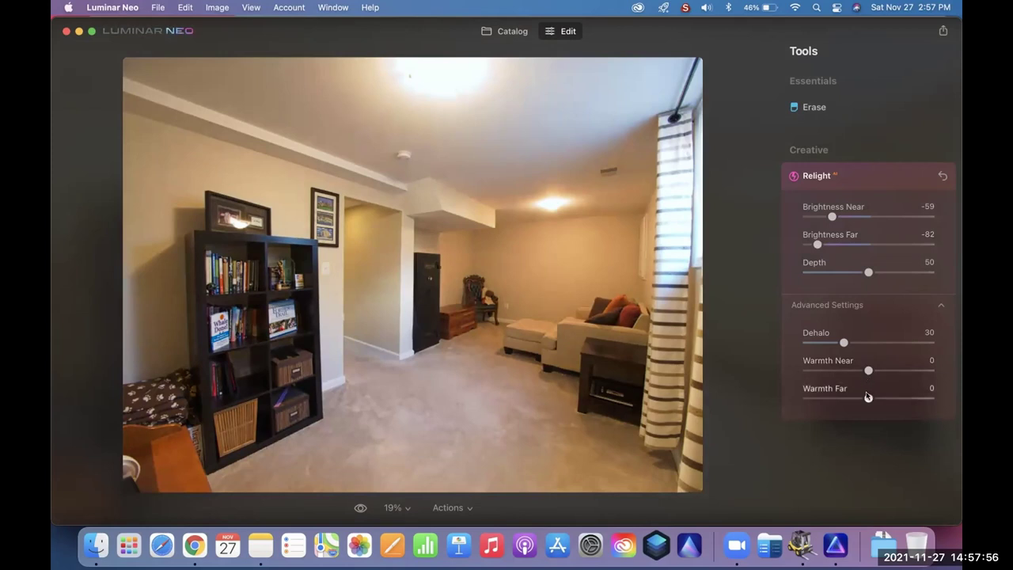
pyautogui.moveTo(868, 397); pyautogui.dragTo(837, 370)
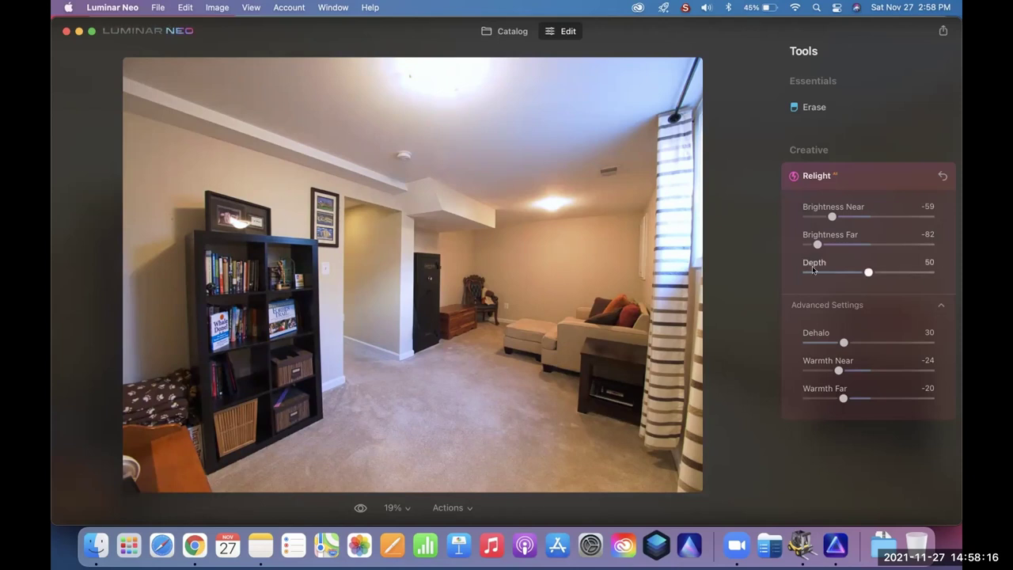
pyautogui.moveTo(816, 246); pyautogui.dragTo(809, 248)
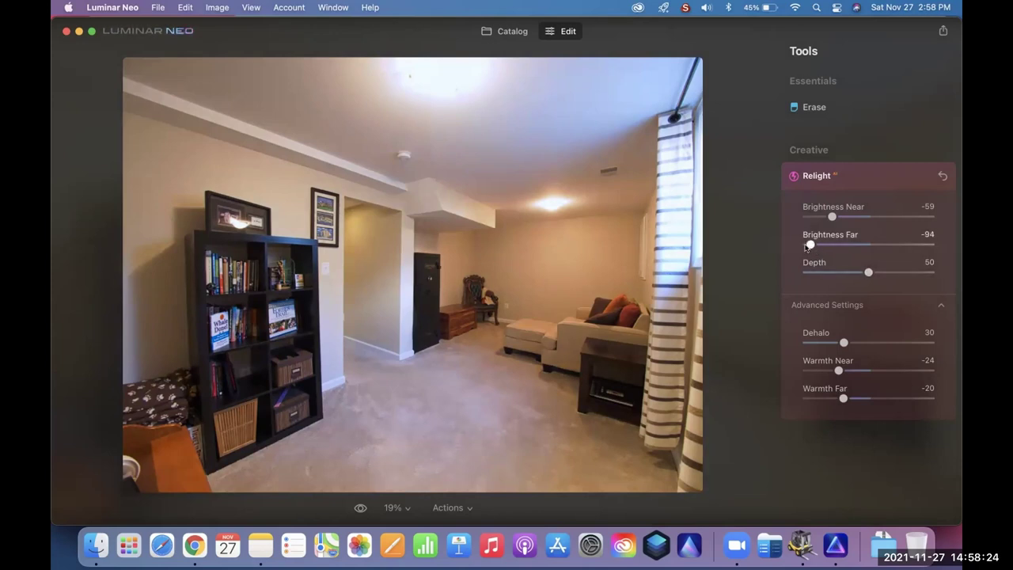
pyautogui.moveTo(808, 246); pyautogui.dragTo(804, 243)
pyautogui.moveTo(806, 245)
pyautogui.mouseDown()
pyautogui.moveTo(924, 244)
pyautogui.moveTo(813, 247)
pyautogui.mouseUp()
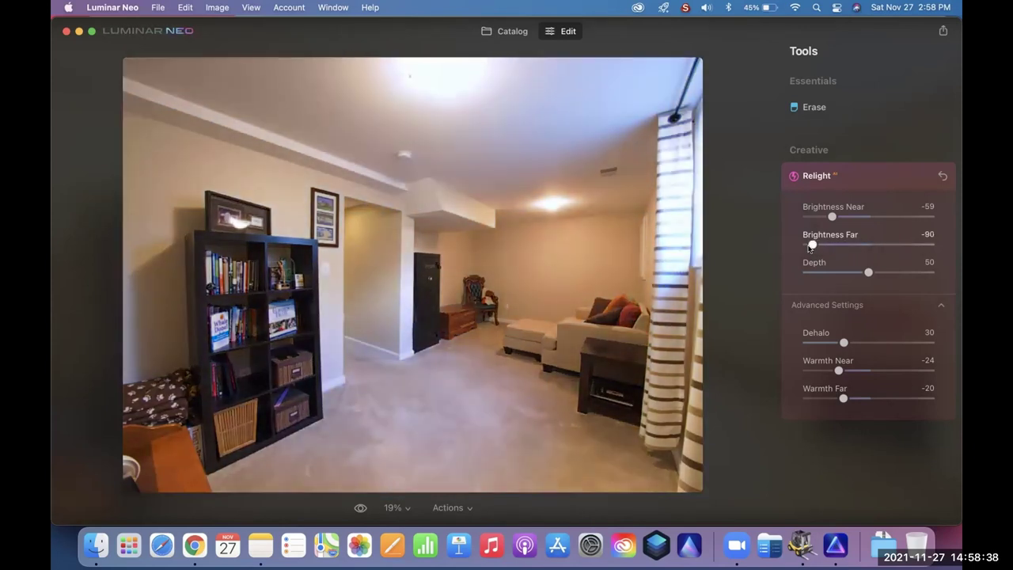
pyautogui.moveTo(813, 247); pyautogui.dragTo(802, 247)
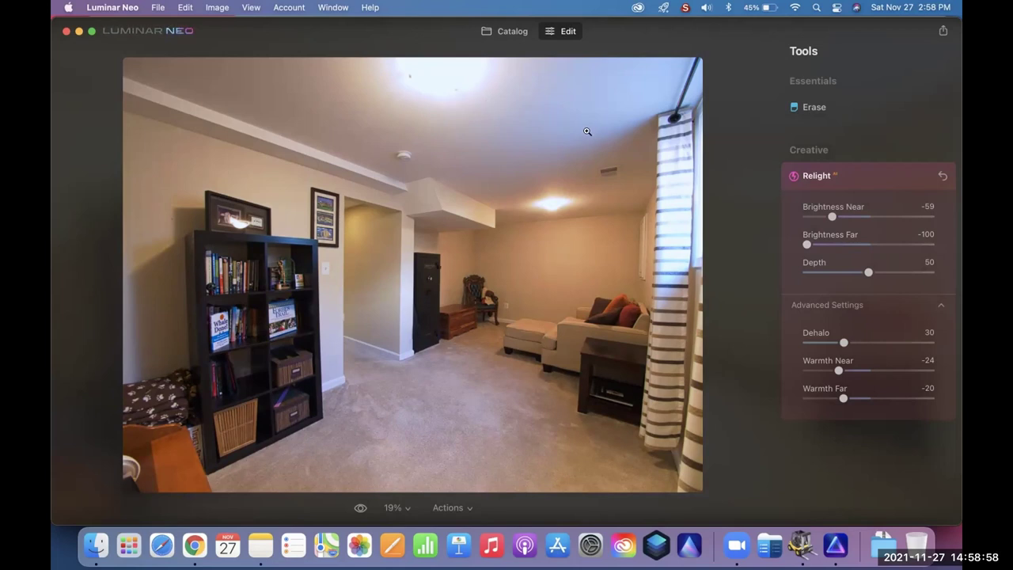
pyautogui.click(845, 173)
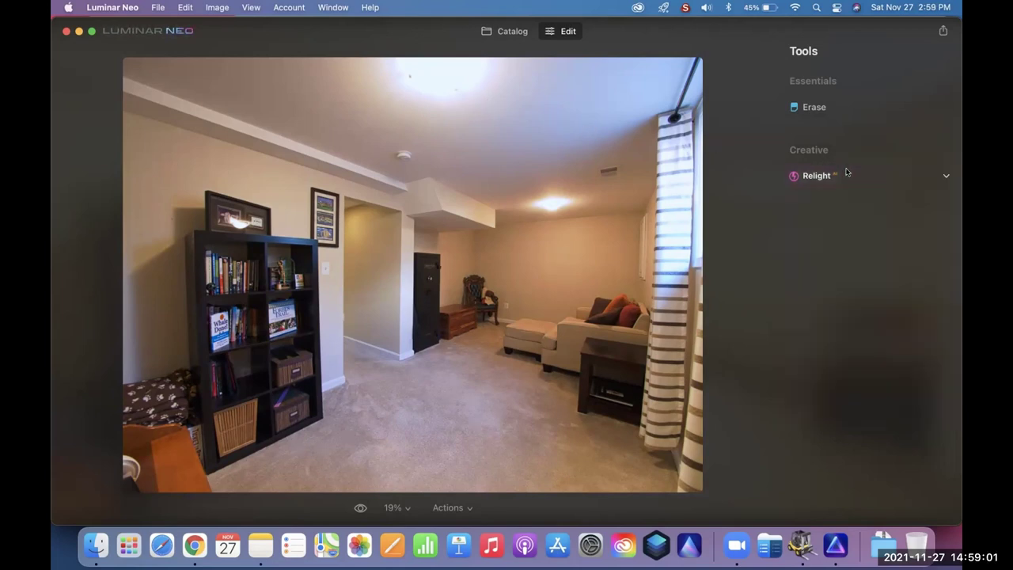
# Step: Run the automatic dust spot removal on the bookshelf room photo
pyautogui.click(840, 106)
pyautogui.click(855, 297)
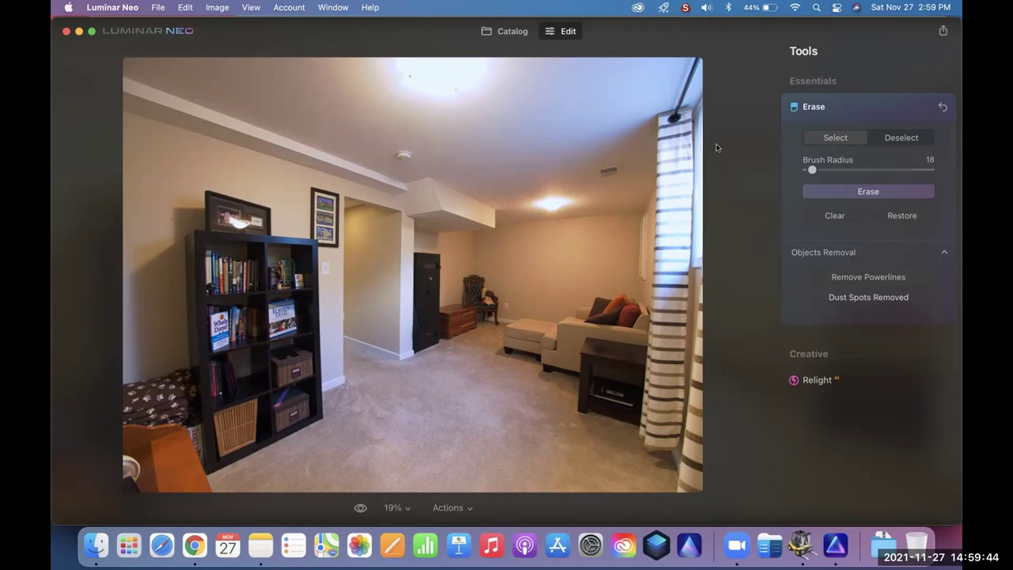
pyautogui.click(838, 108)
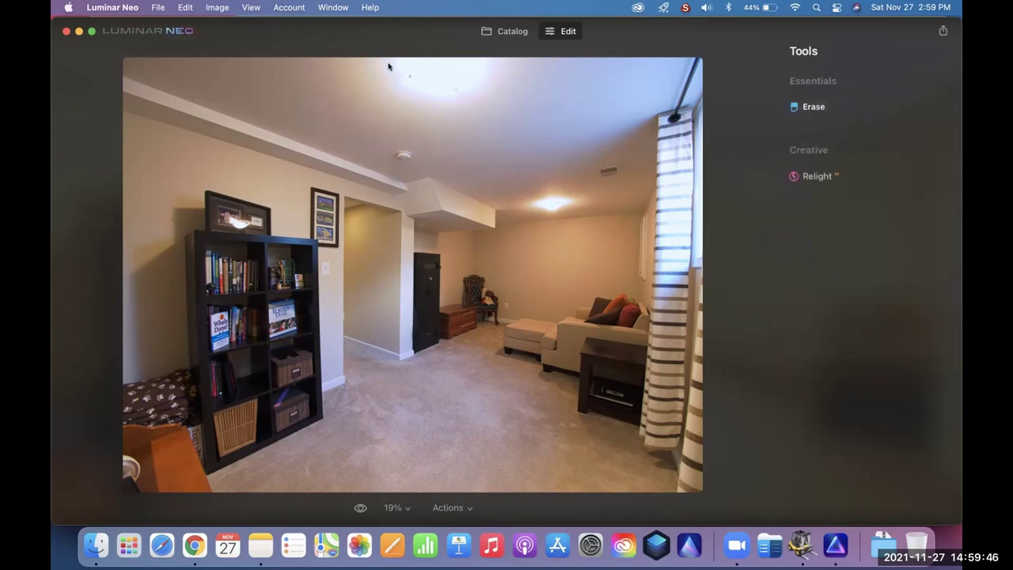
# Step: Erase the two dark specks in the bright ceiling light with a brush radius of 18 and compare the photo with the original
pyautogui.click(407, 85)
pyautogui.moveTo(423, 102); pyautogui.dragTo(399, 212)
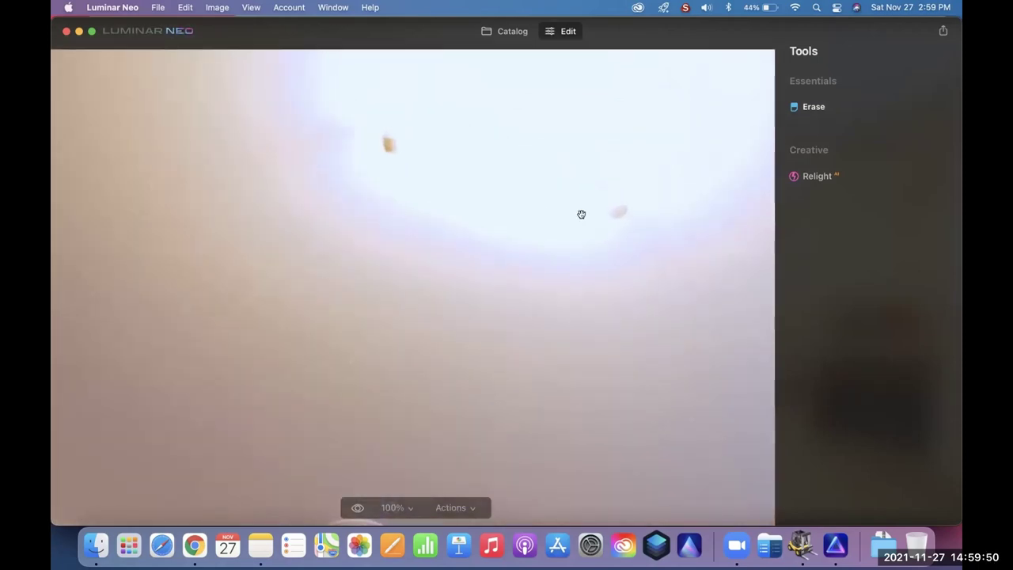
pyautogui.click(812, 107)
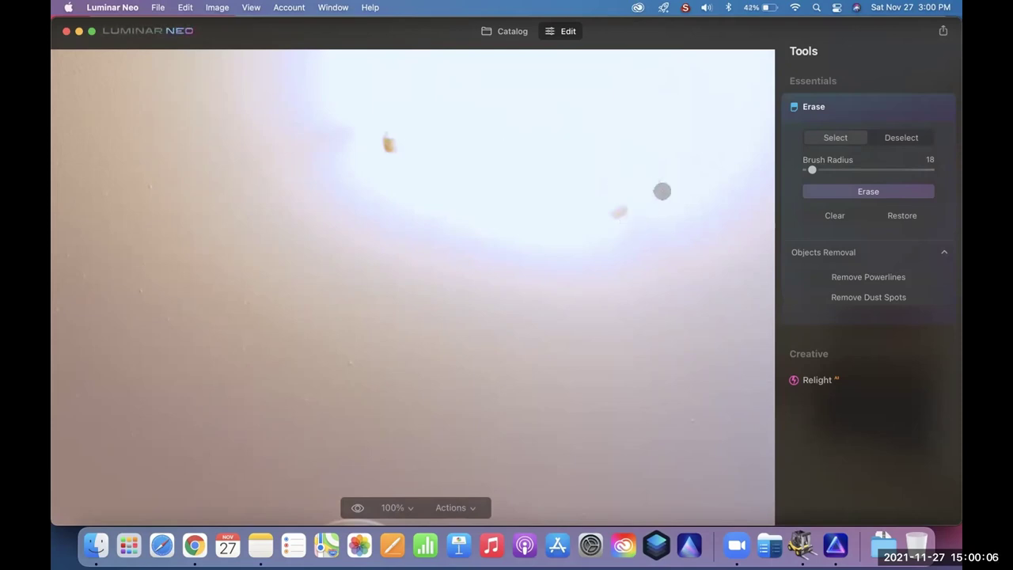
pyautogui.click(822, 185)
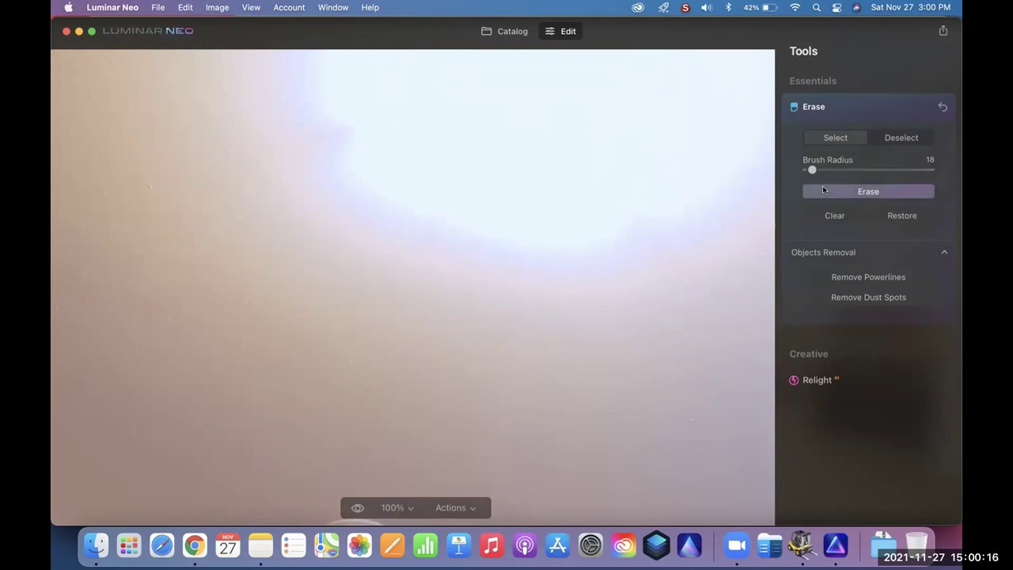
pyautogui.click(837, 105)
pyautogui.click(607, 158)
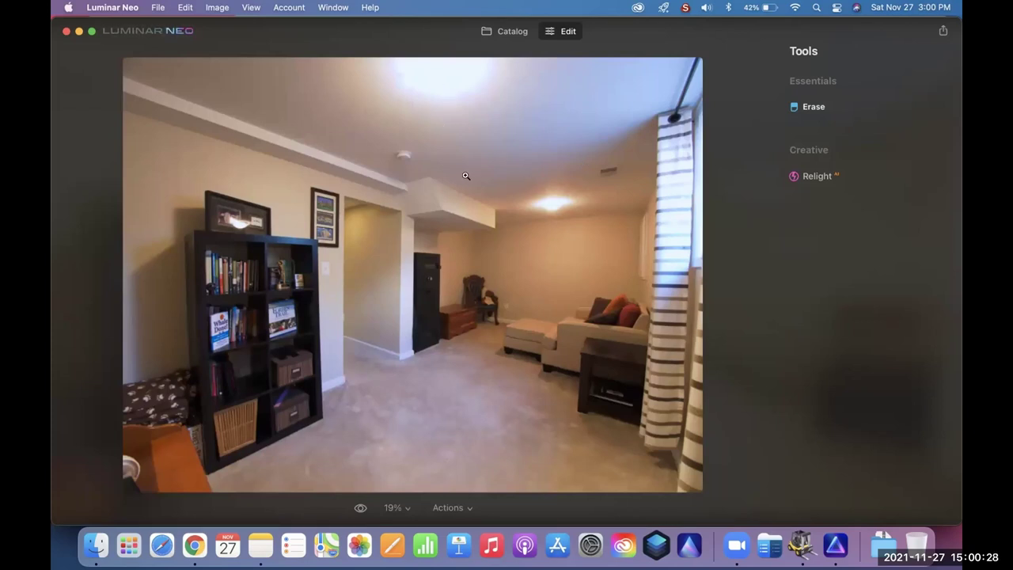
pyautogui.click(360, 505)
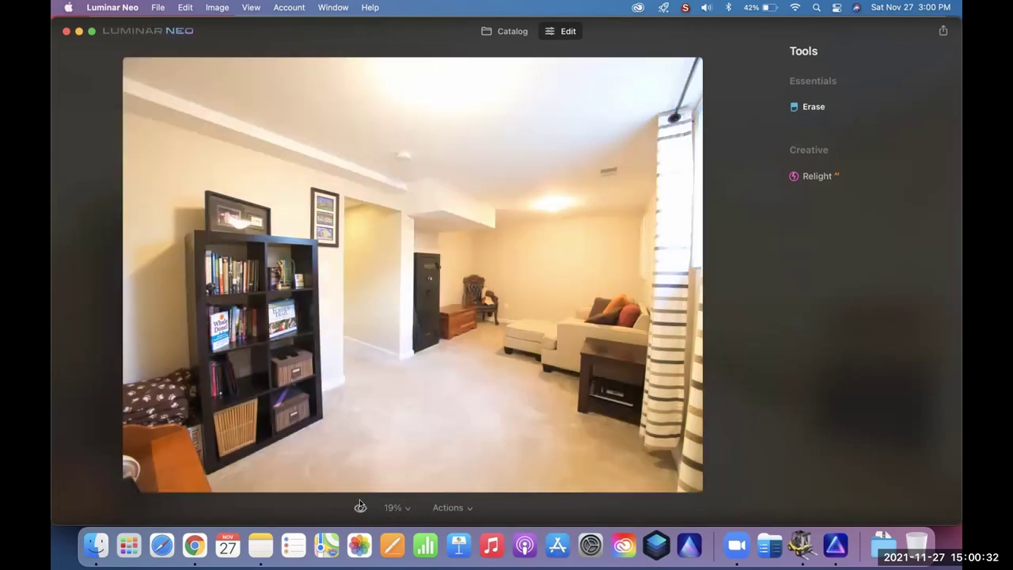
# Step: Compare the edited bookshelf room photo with its original again
pyautogui.click(360, 505)
pyautogui.click(360, 505)
pyautogui.click(360, 505)
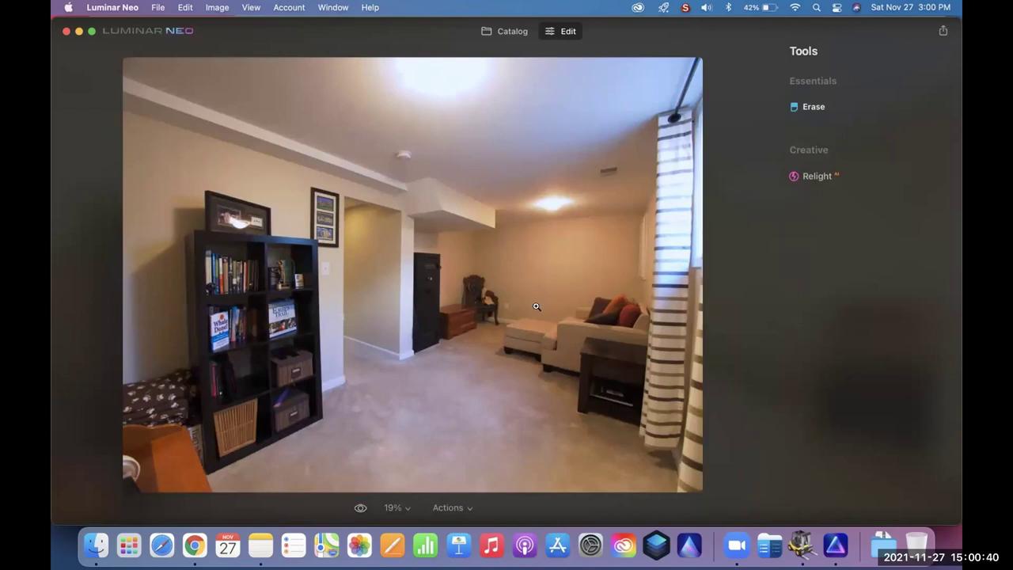
# Step: Open the catalog photo of the pale green dining room with white tables and chairs for editing
pyautogui.click(513, 32)
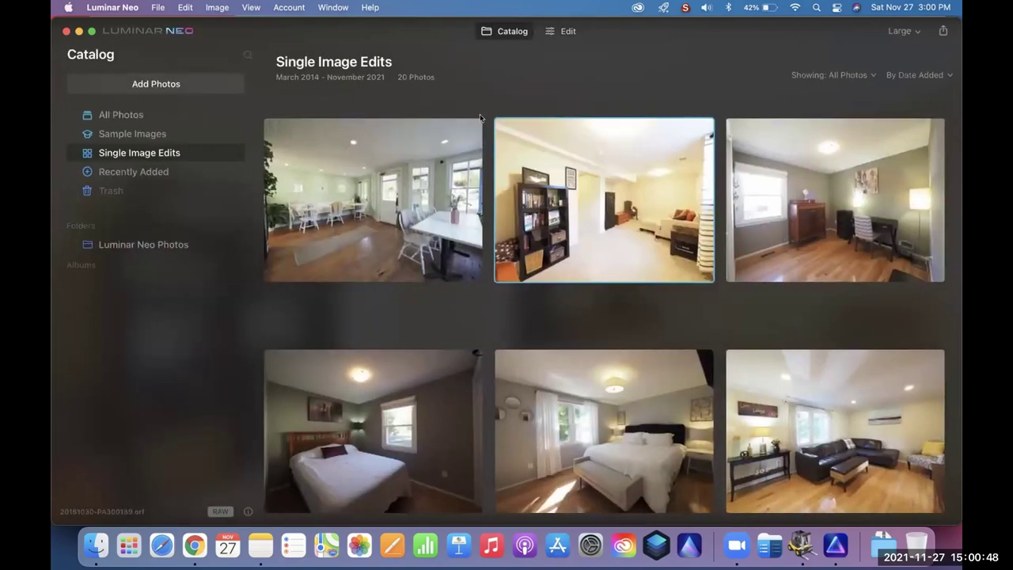
pyautogui.click(410, 121)
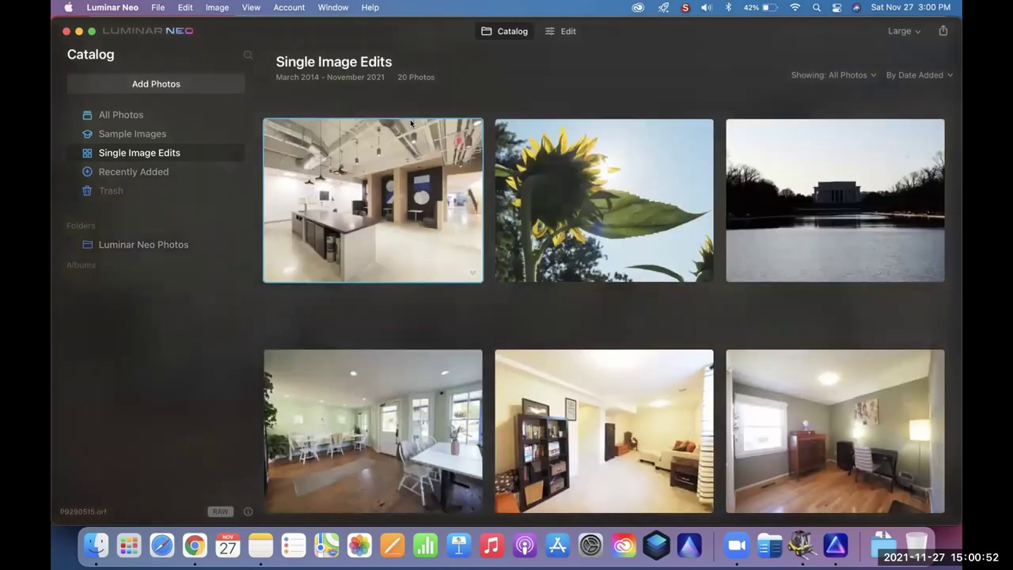
pyautogui.press('Down')
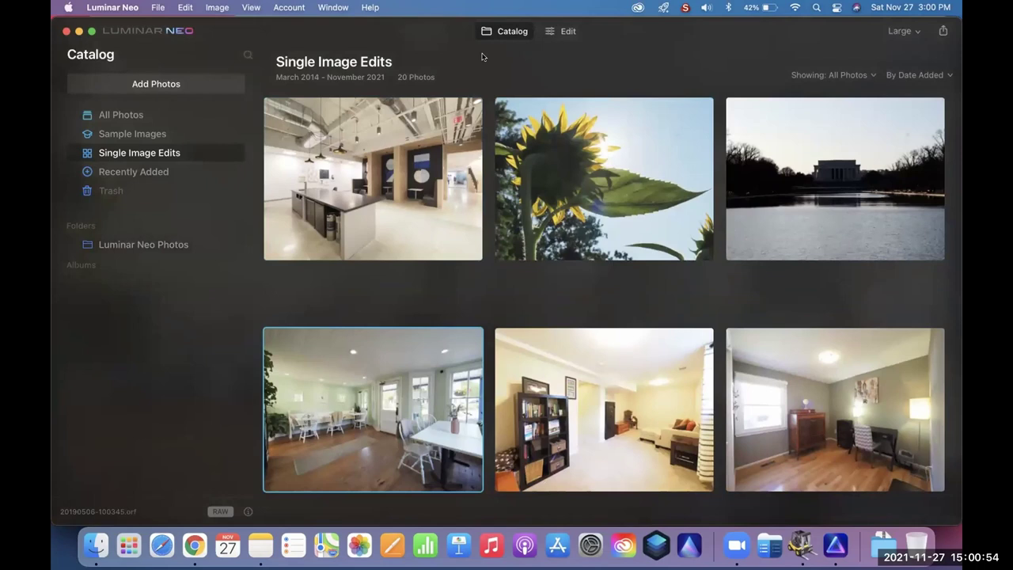
pyautogui.click(568, 31)
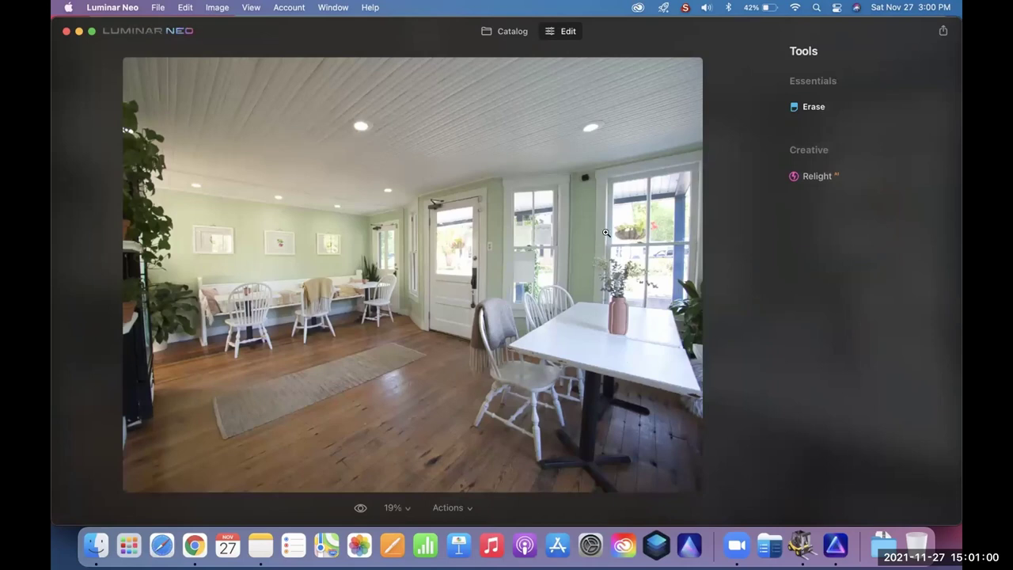
# Step: Relight the dining room photo with Brightness Near 36 and Brightness Far -58, and raise its near and far warmth
pyautogui.click(816, 177)
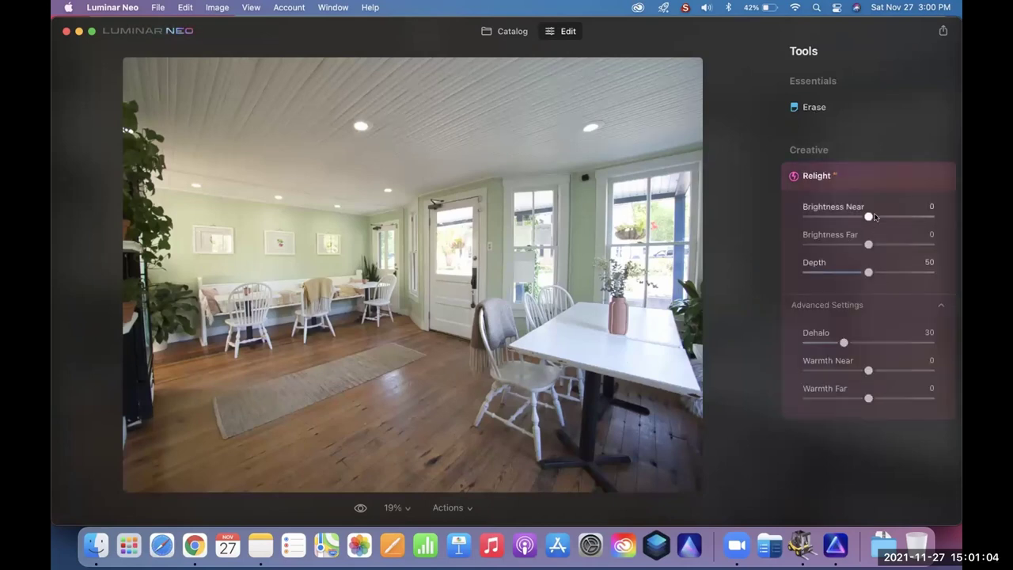
pyautogui.moveTo(868, 217); pyautogui.dragTo(830, 250)
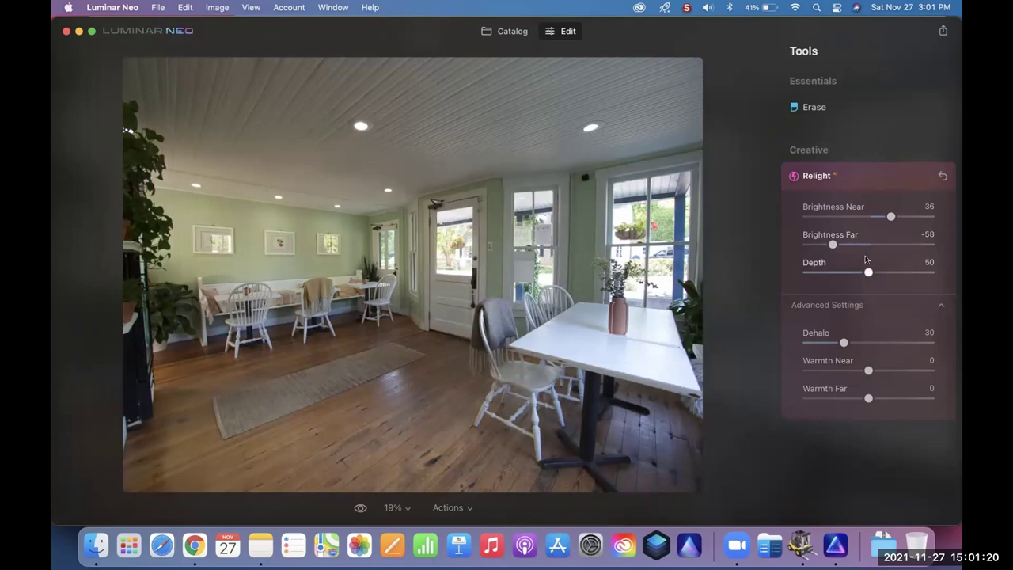
pyautogui.moveTo(868, 371); pyautogui.dragTo(877, 402)
pyautogui.click(854, 175)
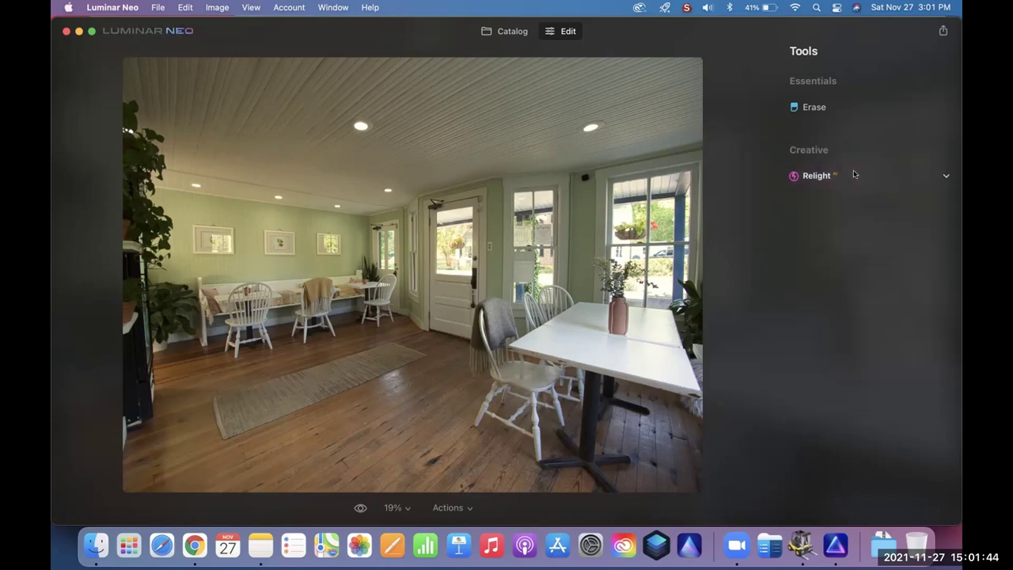
# Step: Open the catalog photo of the office kitchen with the dark-topped island and exposed ducts for editing
pyautogui.click(512, 31)
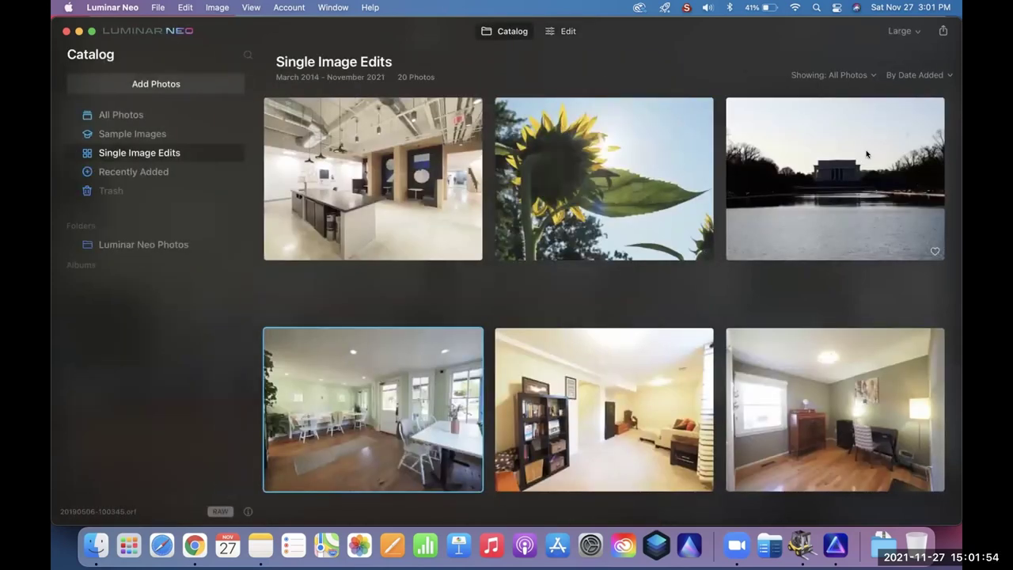
pyautogui.click(401, 160)
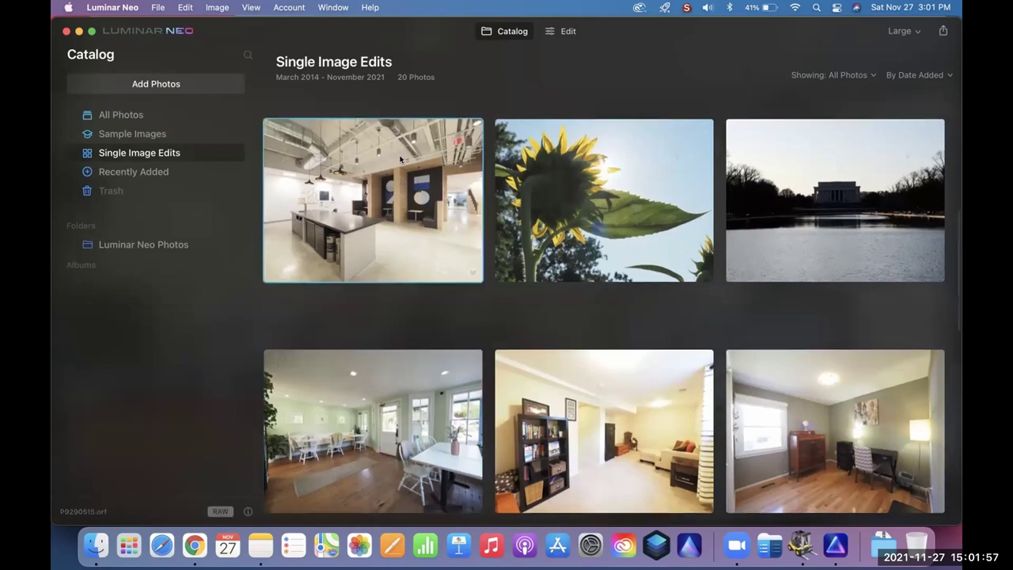
pyautogui.click(568, 32)
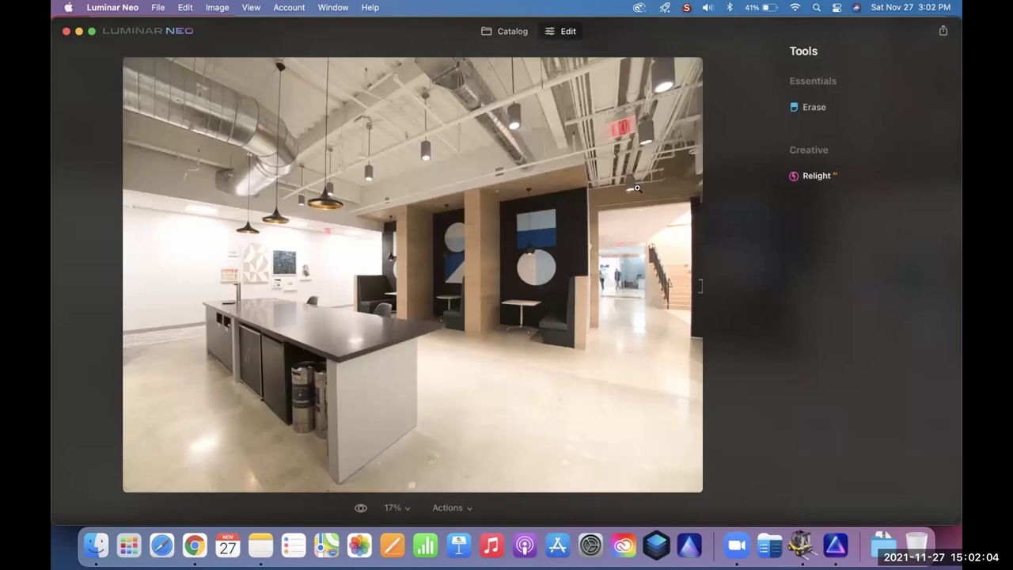
# Step: Set the office kitchen photo's Relight to Brightness Near -30 and Brightness Far -55
pyautogui.click(811, 181)
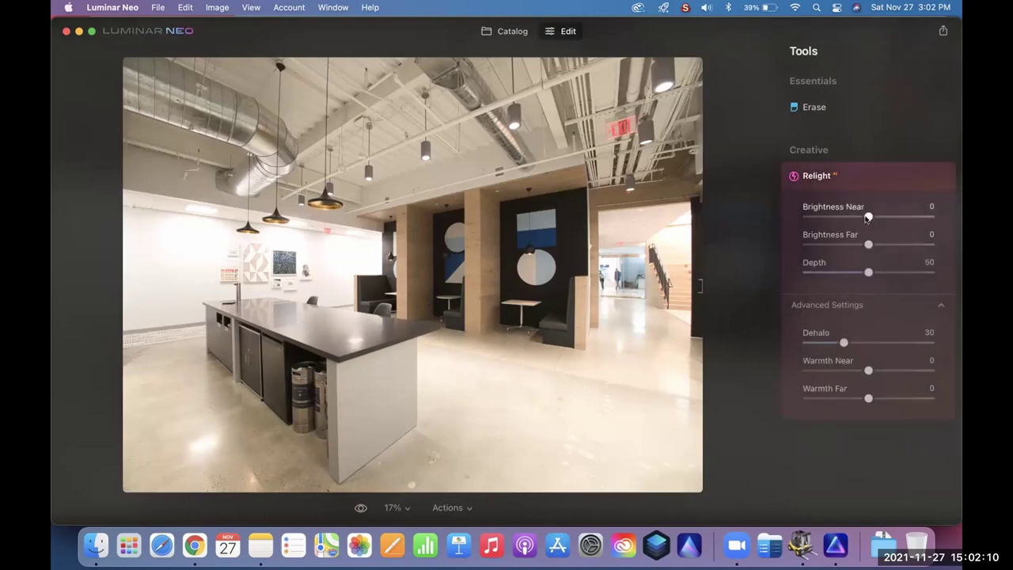
pyautogui.moveTo(868, 218); pyautogui.dragTo(845, 222)
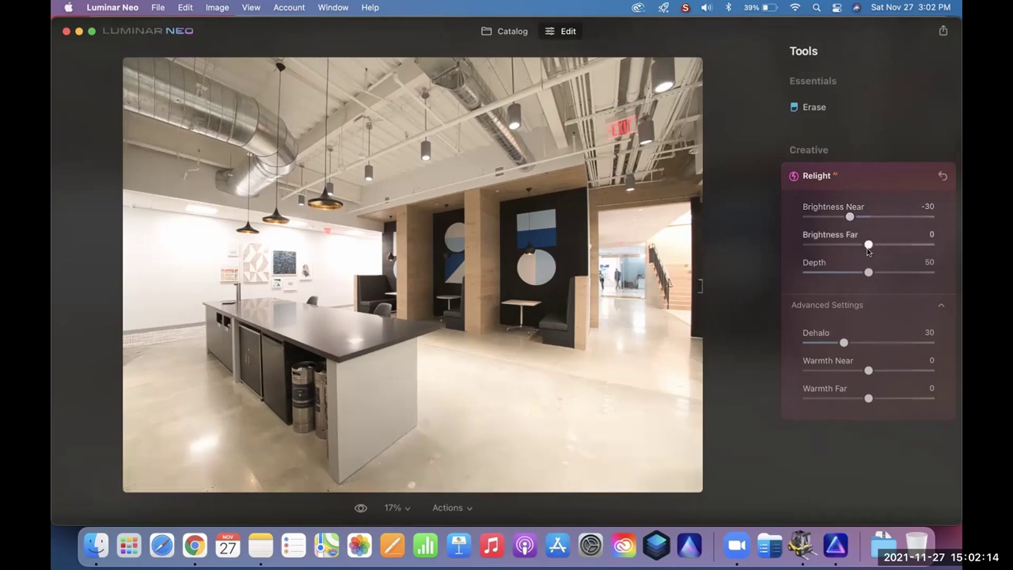
pyautogui.moveTo(868, 244); pyautogui.dragTo(830, 252)
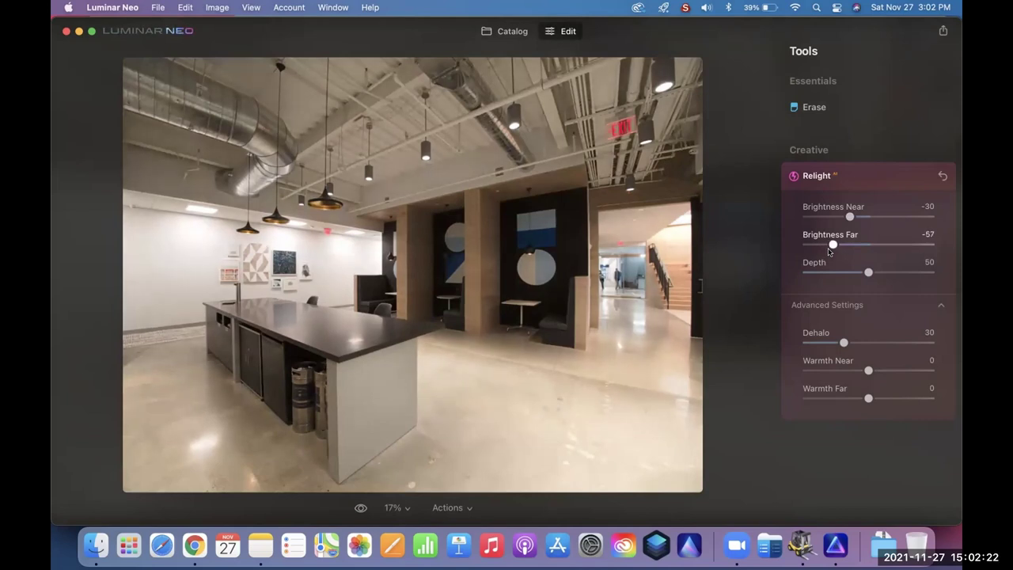
pyautogui.moveTo(830, 252); pyautogui.dragTo(831, 253)
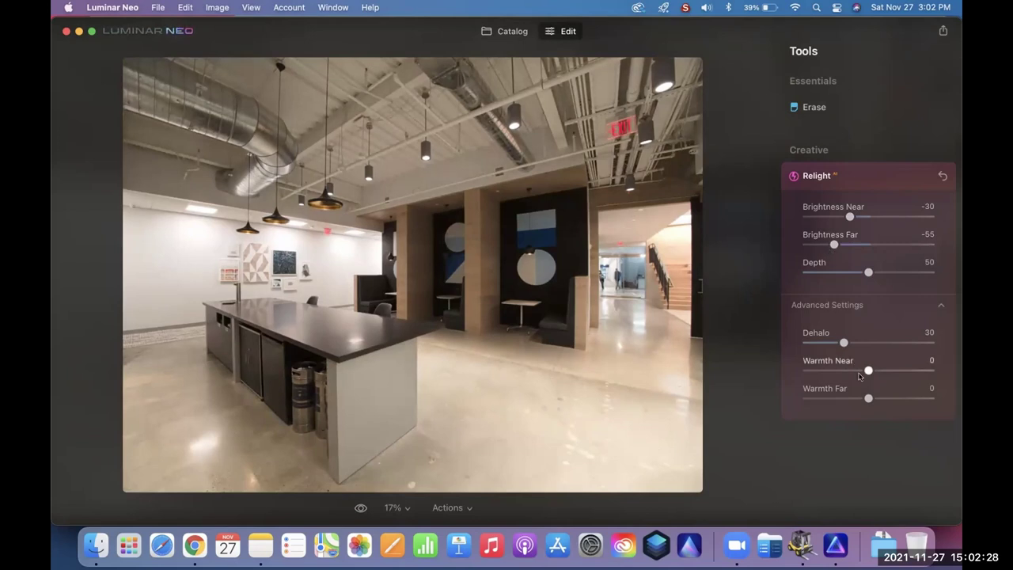
# Step: Try Relight warmth values of 5 near and 2 far, and settle on Warmth Near -18 and Warmth Far -7
pyautogui.moveTo(868, 371); pyautogui.dragTo(871, 398)
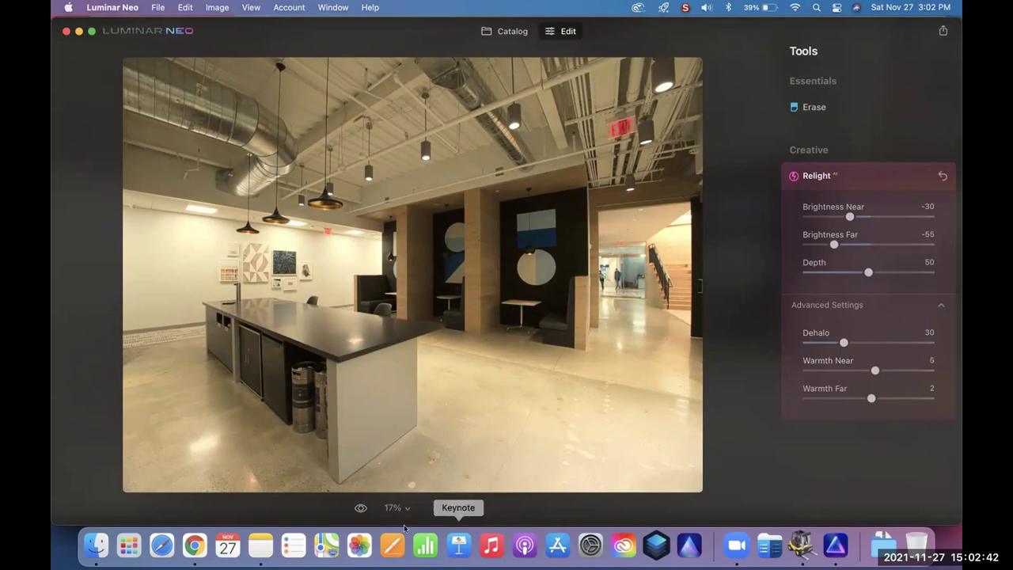
pyautogui.click(360, 508)
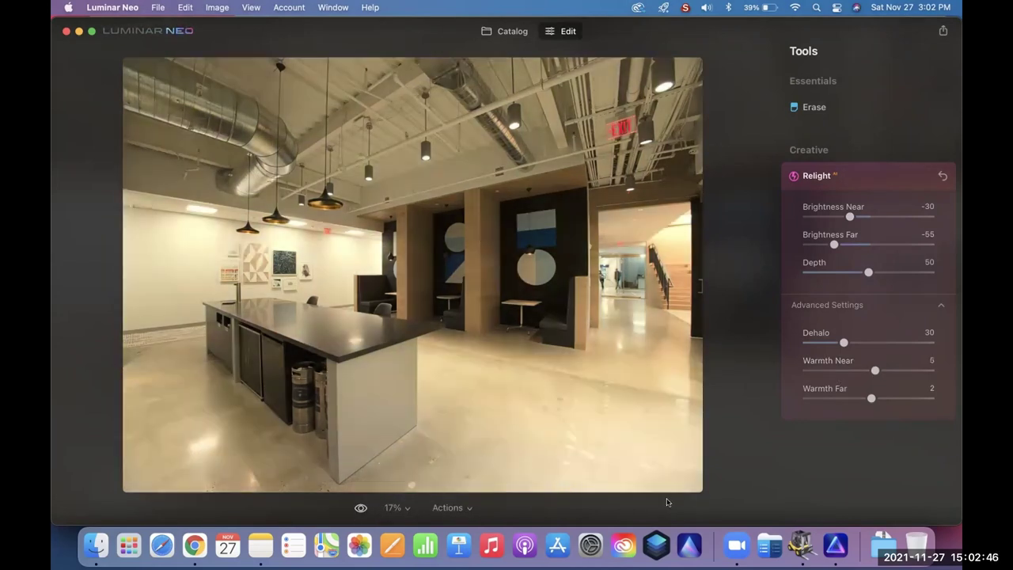
pyautogui.moveTo(875, 371); pyautogui.dragTo(841, 371)
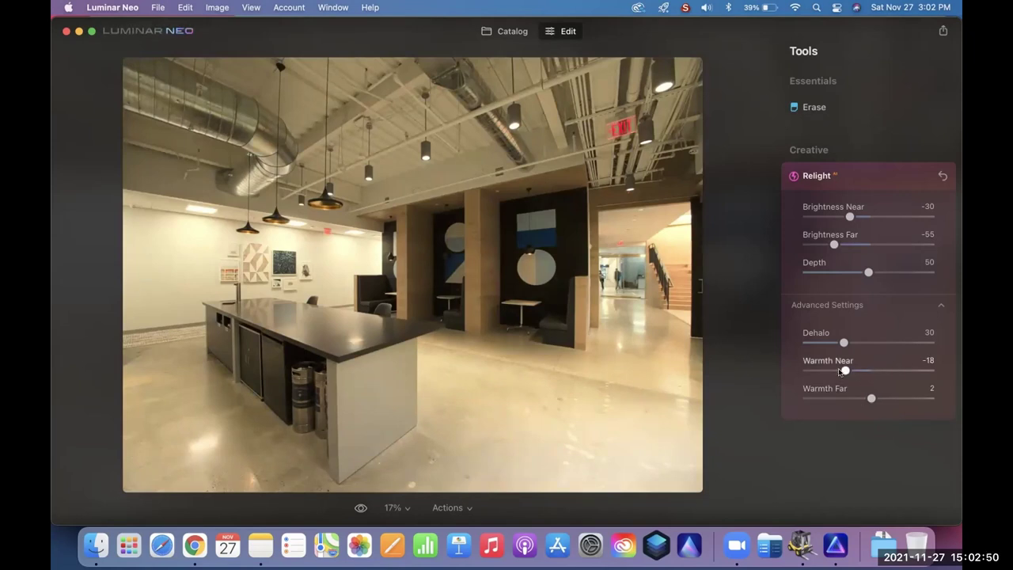
pyautogui.moveTo(871, 397); pyautogui.dragTo(858, 398)
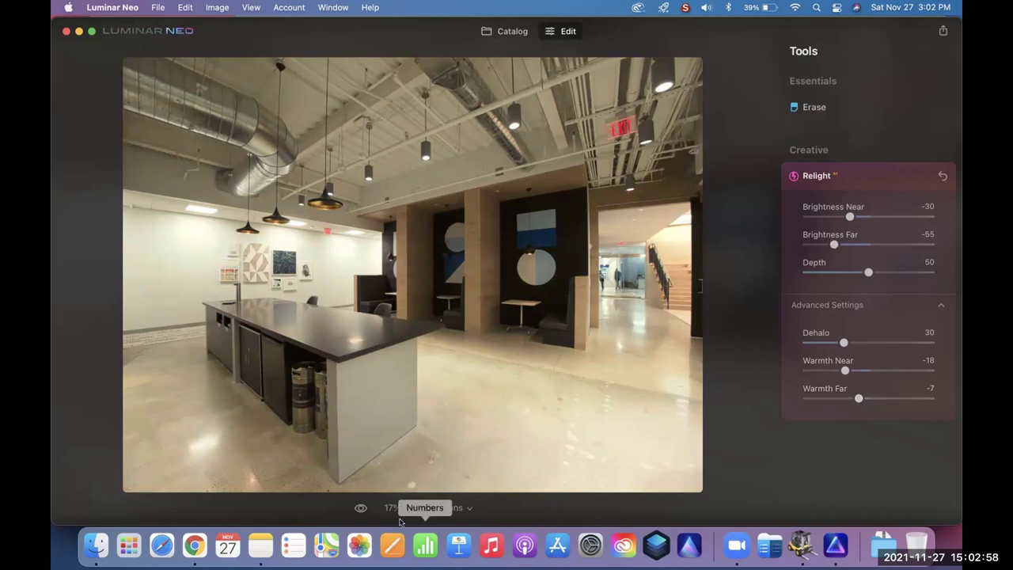
# Step: Compare the relit office kitchen photo with the original several times and close the Relight settings
pyautogui.click(360, 507)
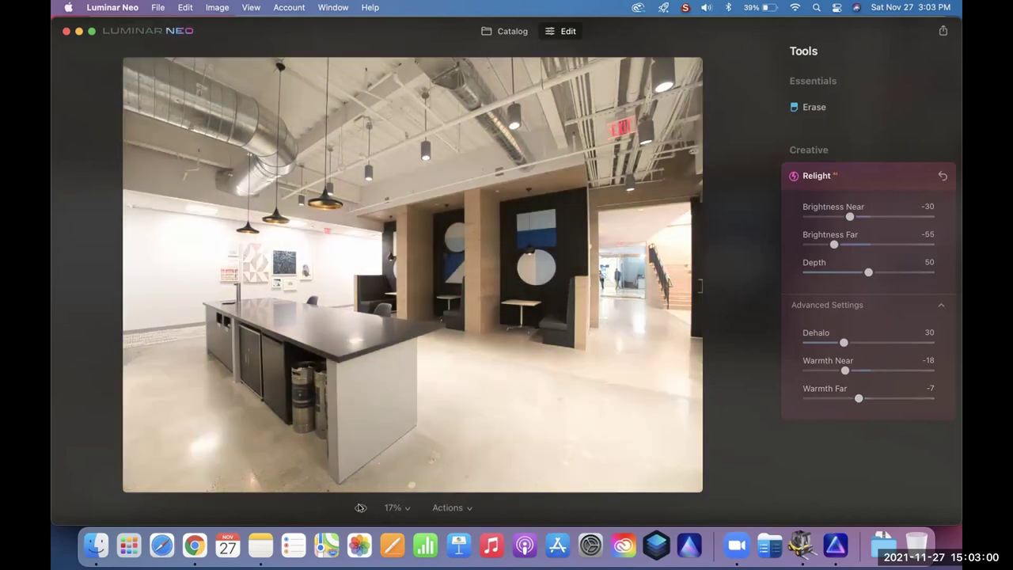
pyautogui.click(360, 507)
pyautogui.click(360, 507)
pyautogui.click(360, 507)
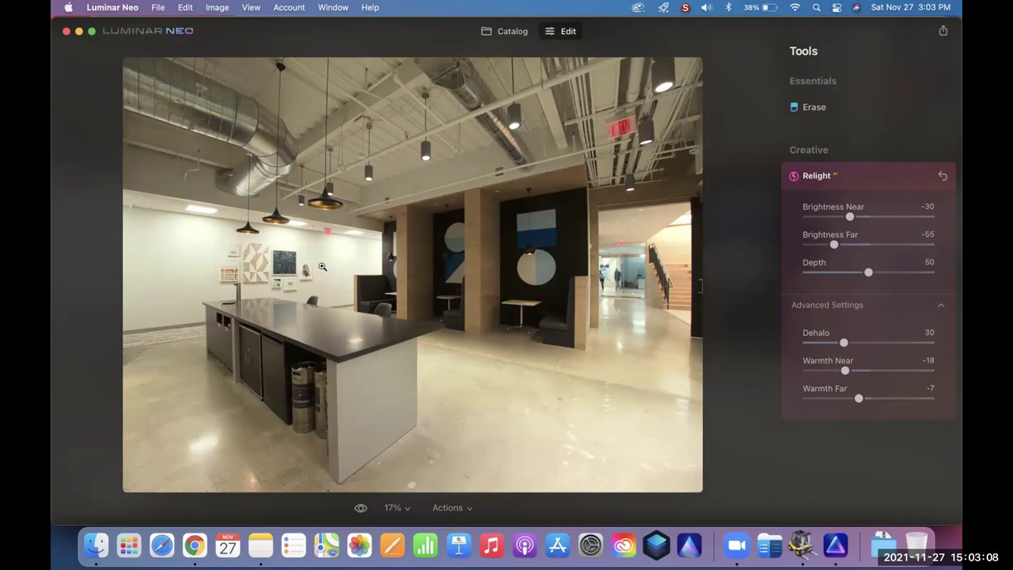
pyautogui.click(360, 507)
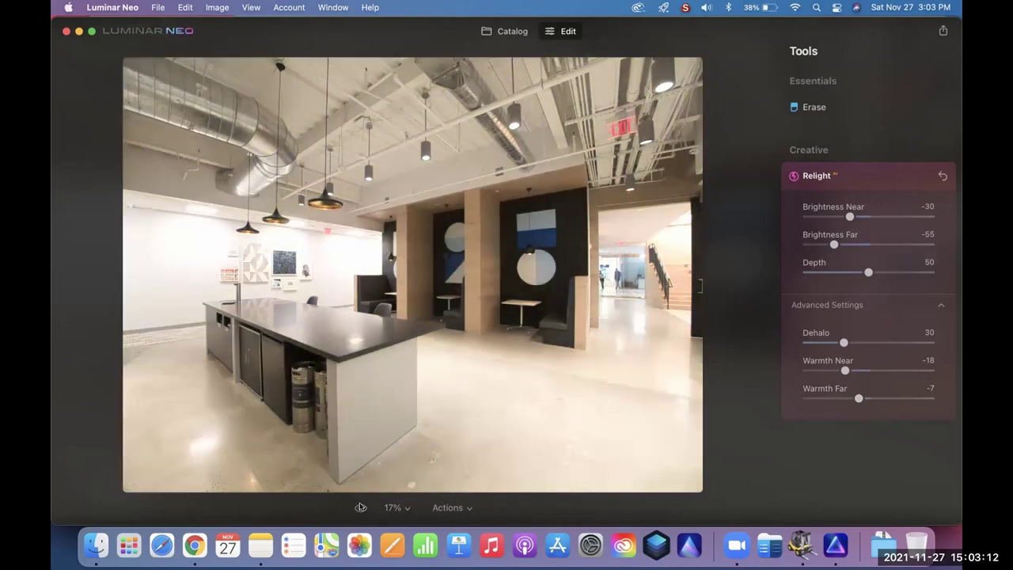
pyautogui.click(360, 507)
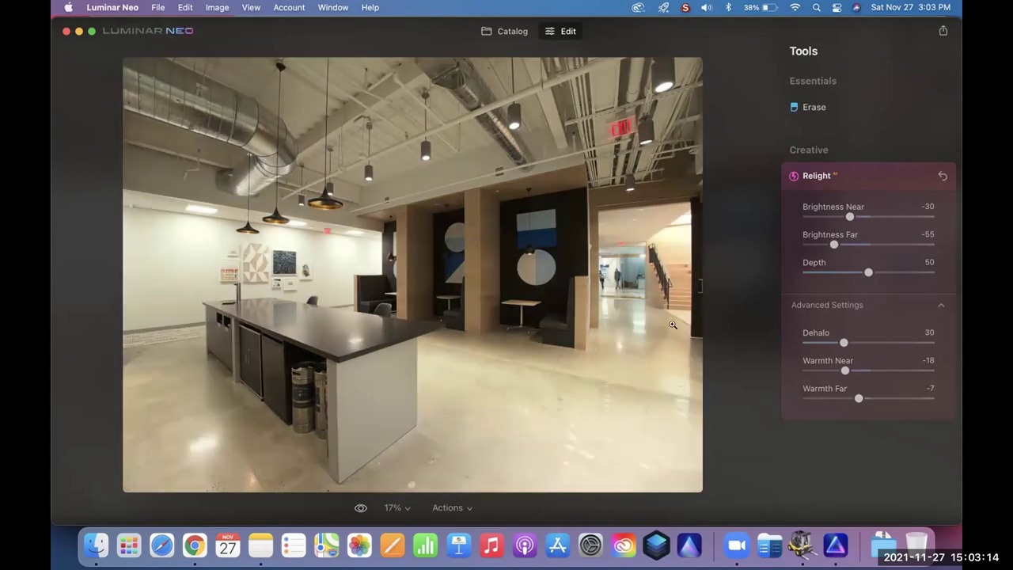
pyautogui.click(849, 175)
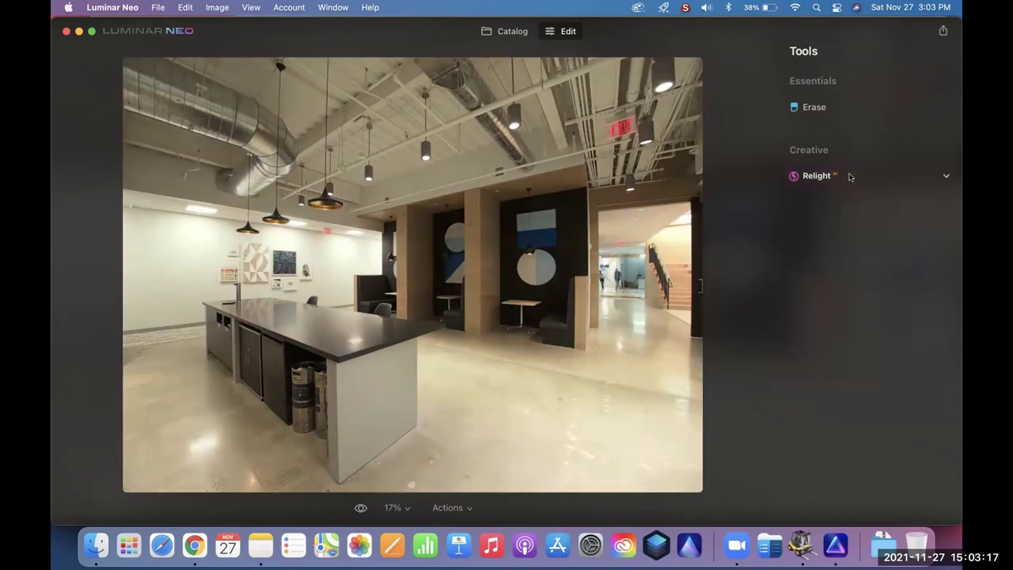
# Step: Erase the red exit signs under the ceiling pipes and on the white back wall with a brush radius of 18
pyautogui.click(830, 109)
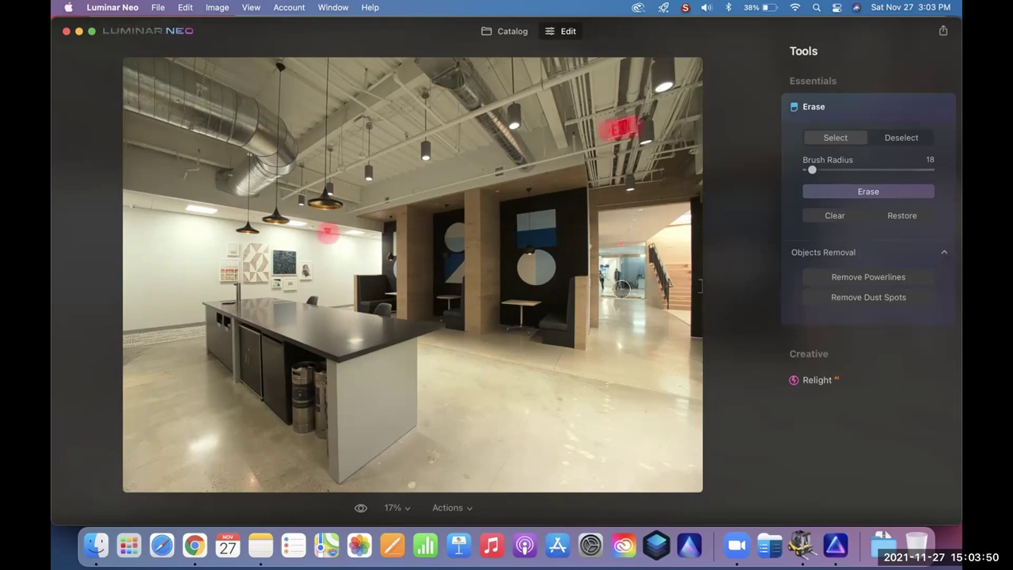
pyautogui.click(835, 190)
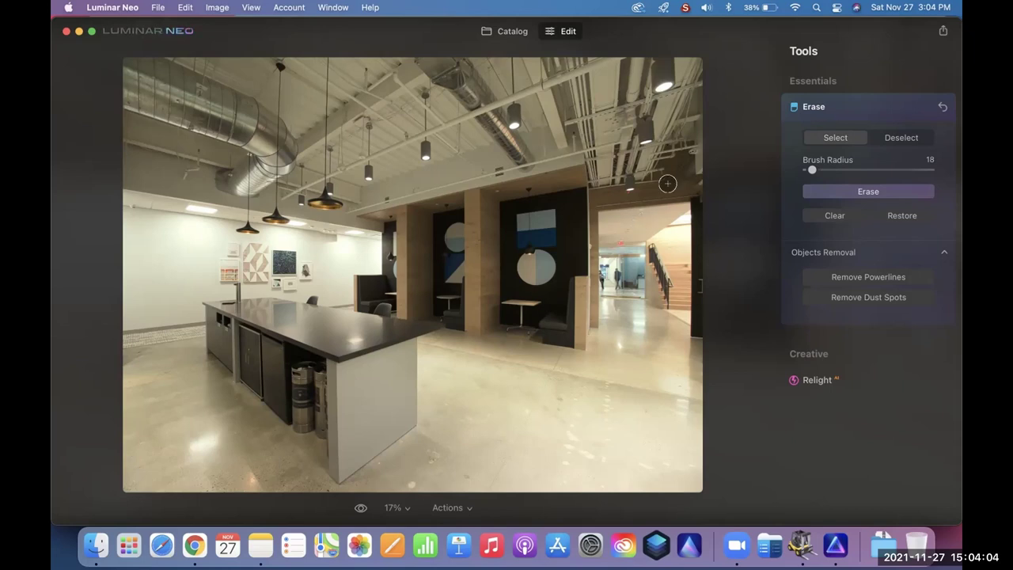
pyautogui.click(843, 106)
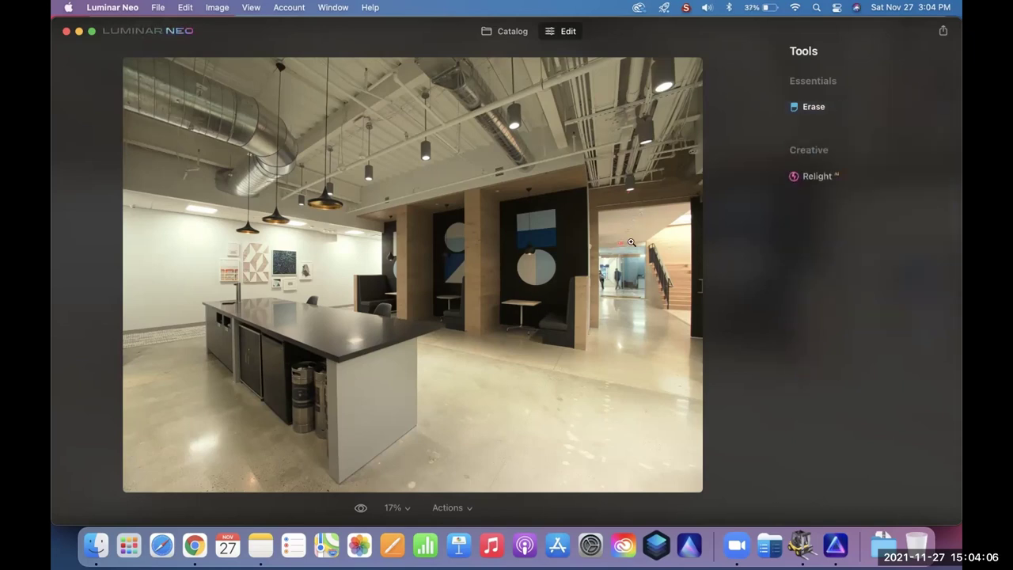
# Step: Erase the exit sign above the glass doors and the person beside the wooden column with a brush radius of 12
pyautogui.click(612, 269)
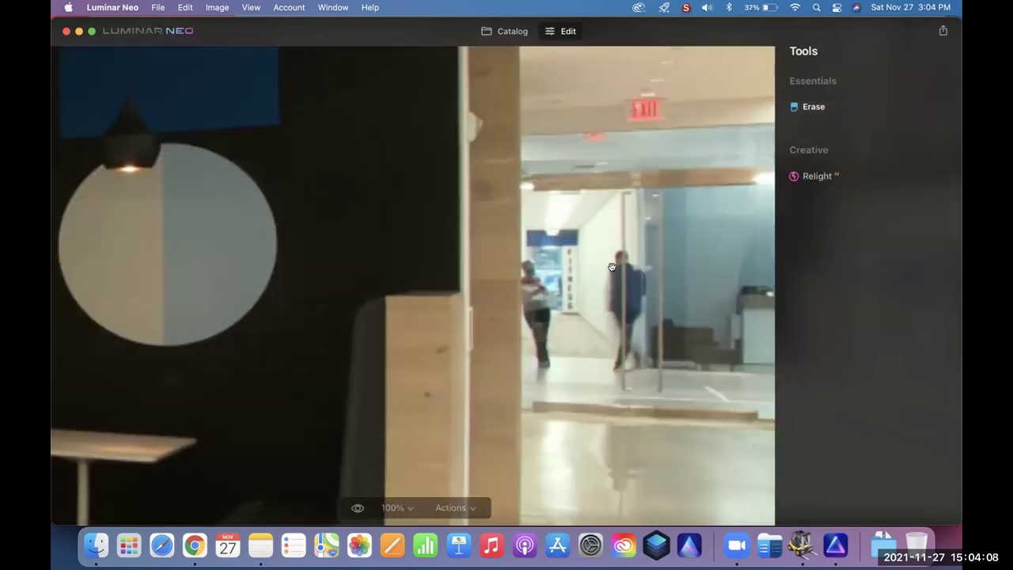
pyautogui.click(839, 108)
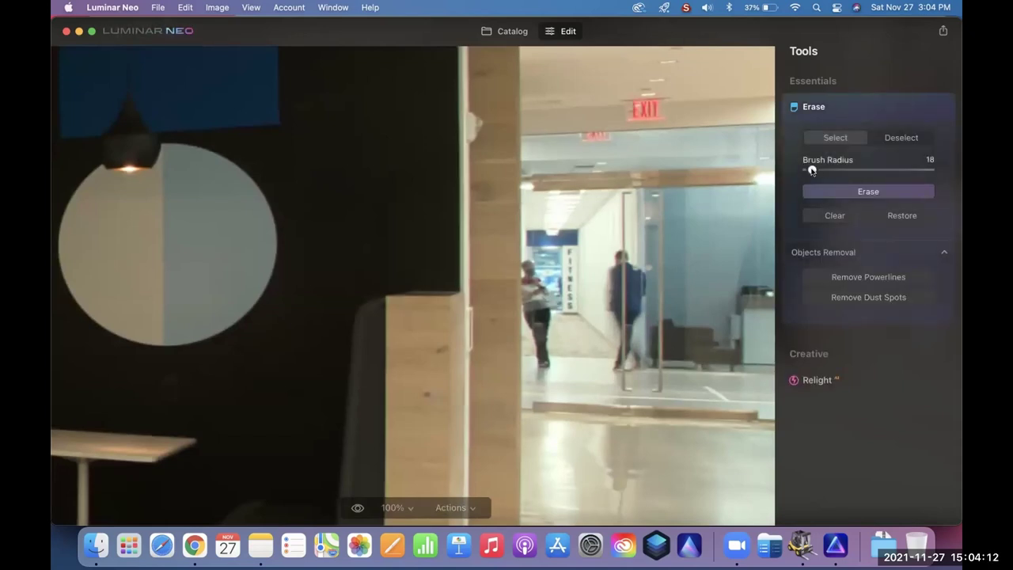
pyautogui.moveTo(812, 171); pyautogui.dragTo(807, 169)
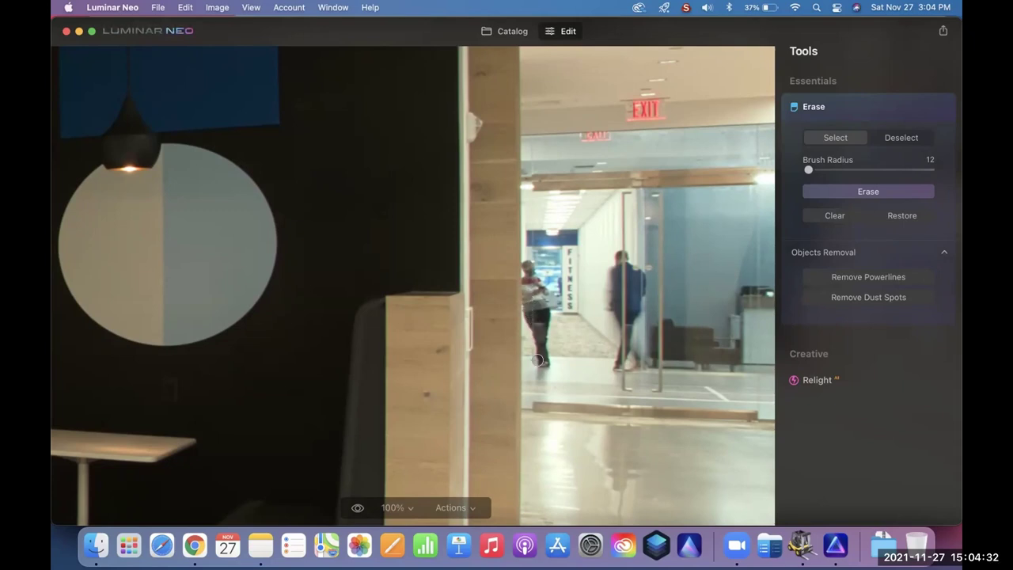
pyautogui.moveTo(538, 363)
pyautogui.mouseDown()
pyautogui.moveTo(544, 304)
pyautogui.moveTo(527, 262)
pyautogui.moveTo(544, 361)
pyautogui.mouseUp()
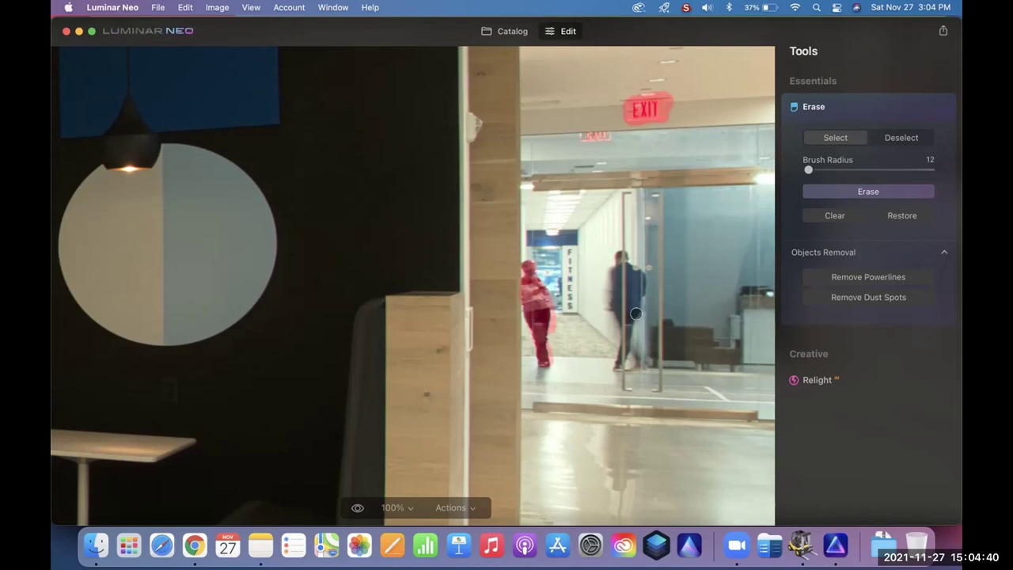
pyautogui.click(830, 191)
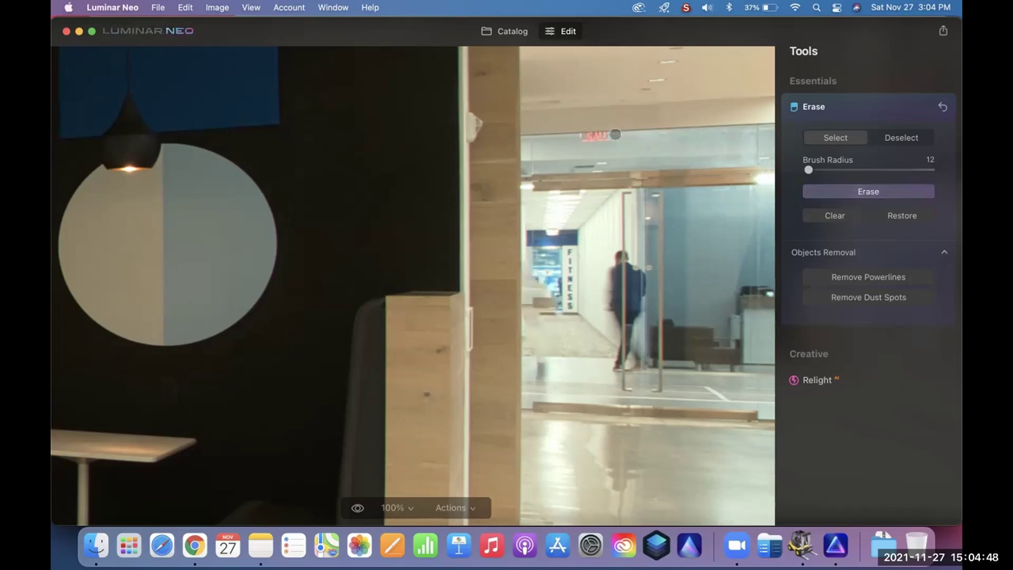
# Step: Erase the red sign above the glass doors and the walking person behind them with a brush radius of 12, and close Erase
pyautogui.moveTo(610, 136); pyautogui.dragTo(580, 138)
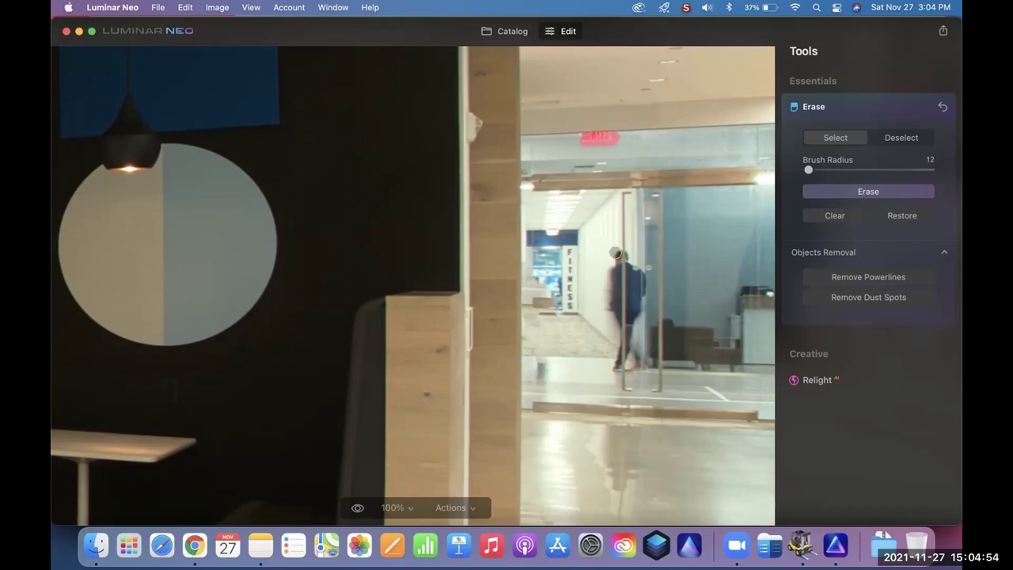
pyautogui.moveTo(614, 254); pyautogui.dragTo(618, 324)
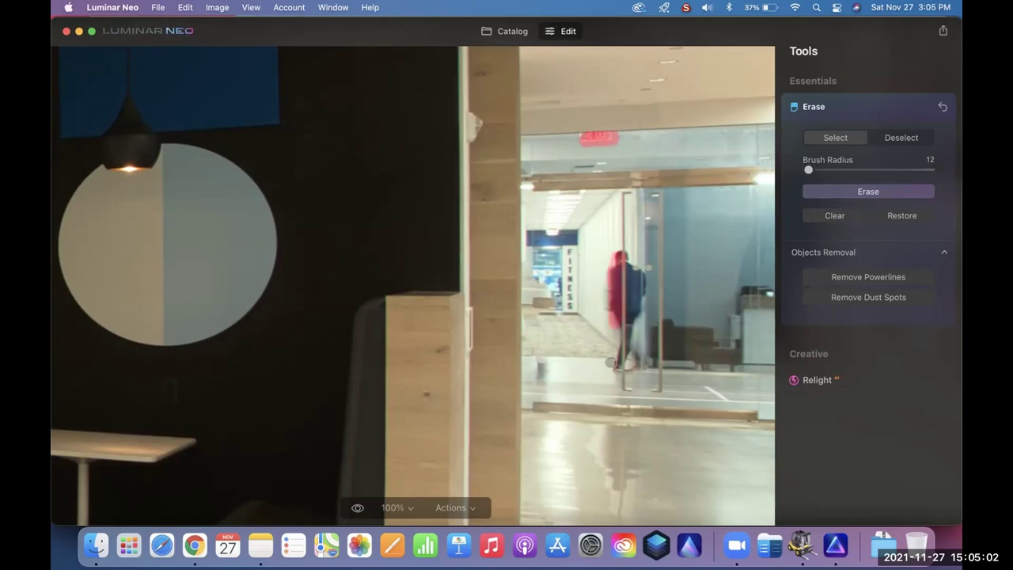
pyautogui.moveTo(611, 361)
pyautogui.mouseDown()
pyautogui.moveTo(637, 369)
pyautogui.moveTo(631, 267)
pyautogui.moveTo(632, 306)
pyautogui.mouseUp()
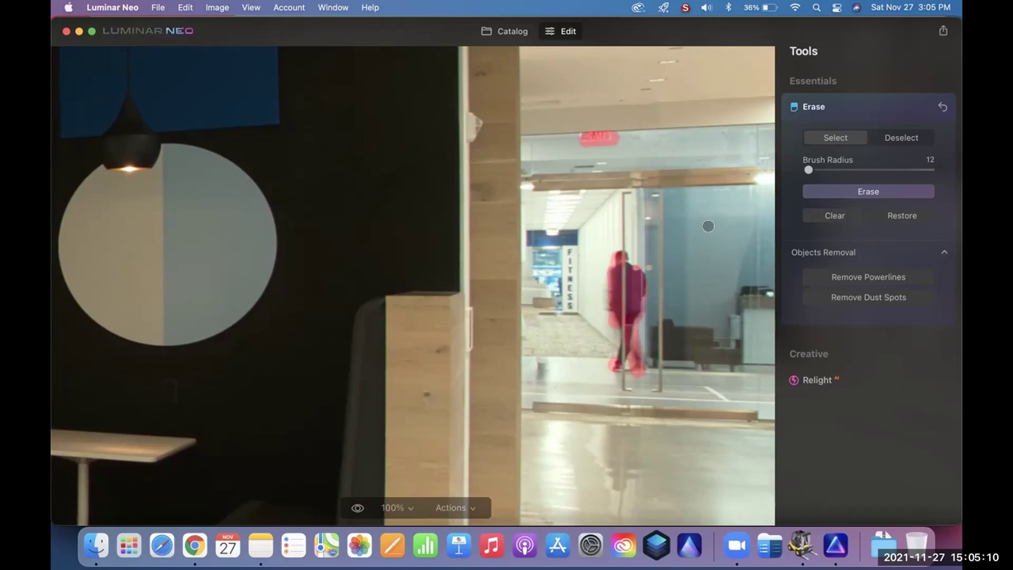
pyautogui.click(846, 190)
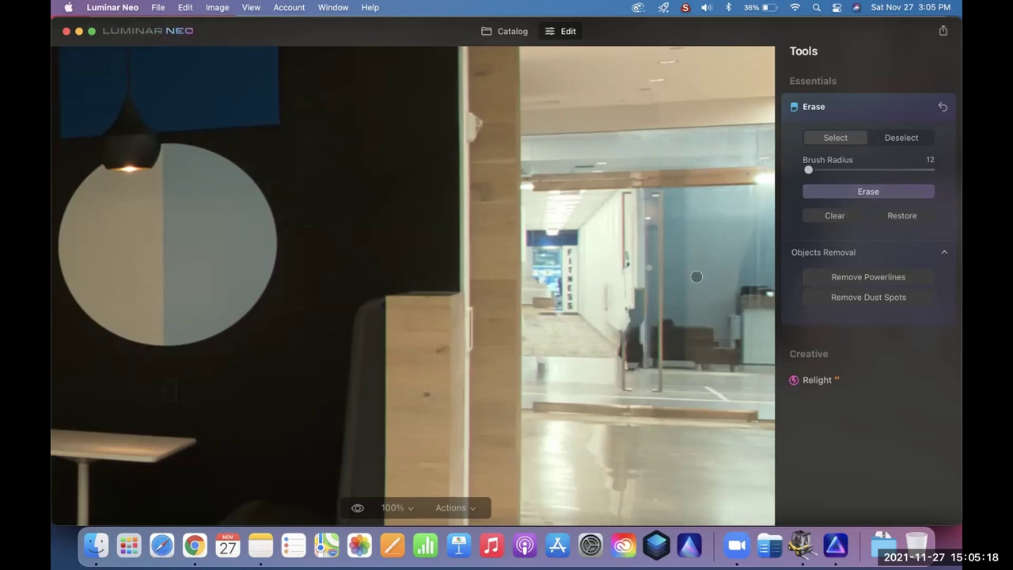
pyautogui.click(853, 105)
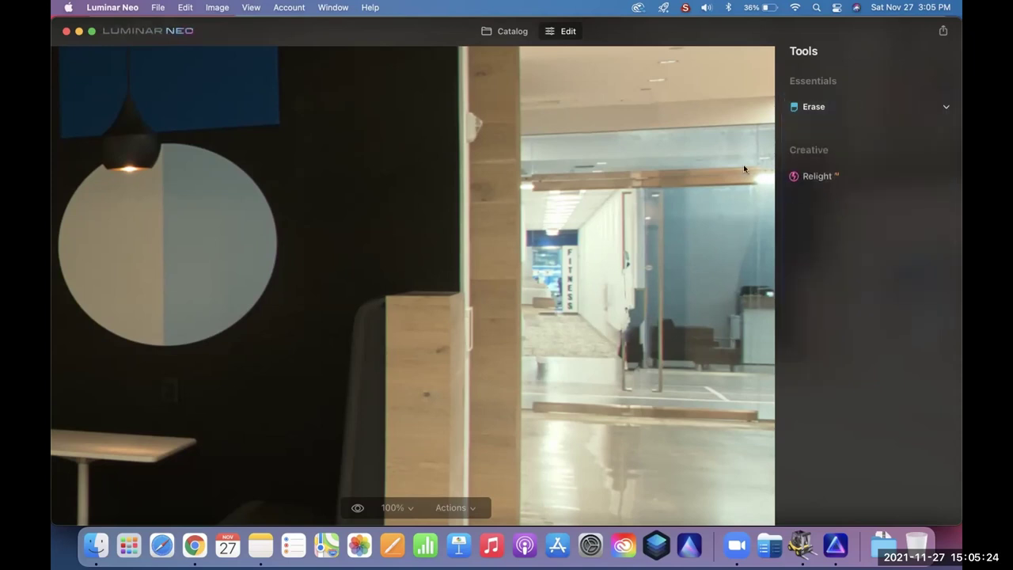
# Step: View the whole office kitchen photo and compare the edited version with the original several times
pyautogui.click(594, 233)
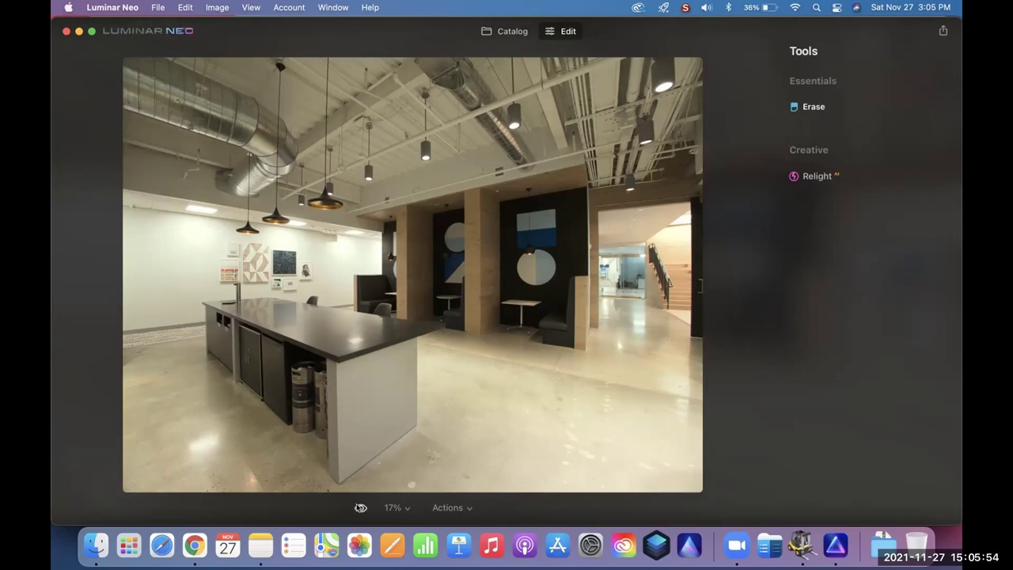
pyautogui.click(360, 507)
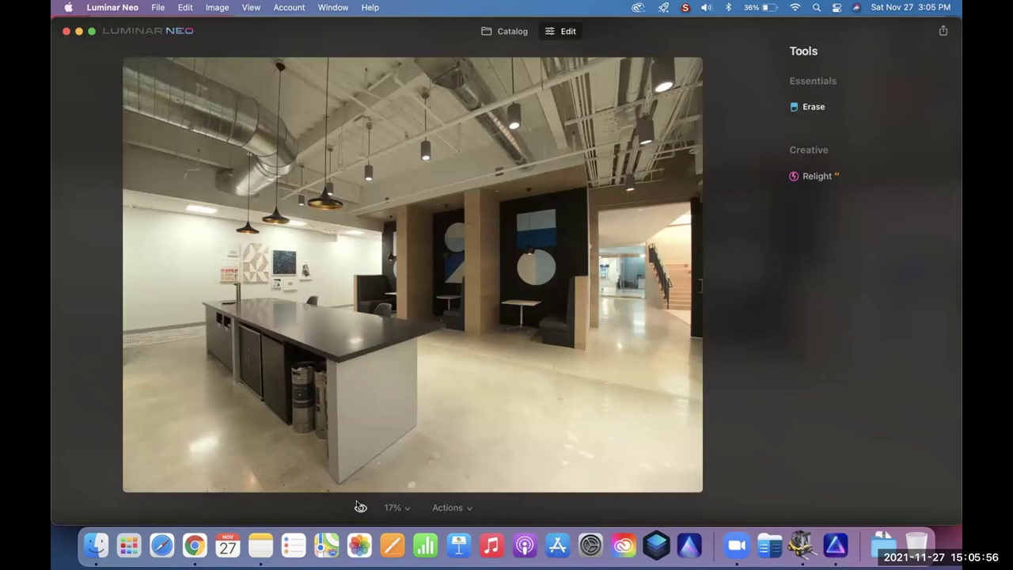
pyautogui.click(361, 507)
pyautogui.click(360, 508)
pyautogui.click(360, 507)
pyautogui.click(360, 507)
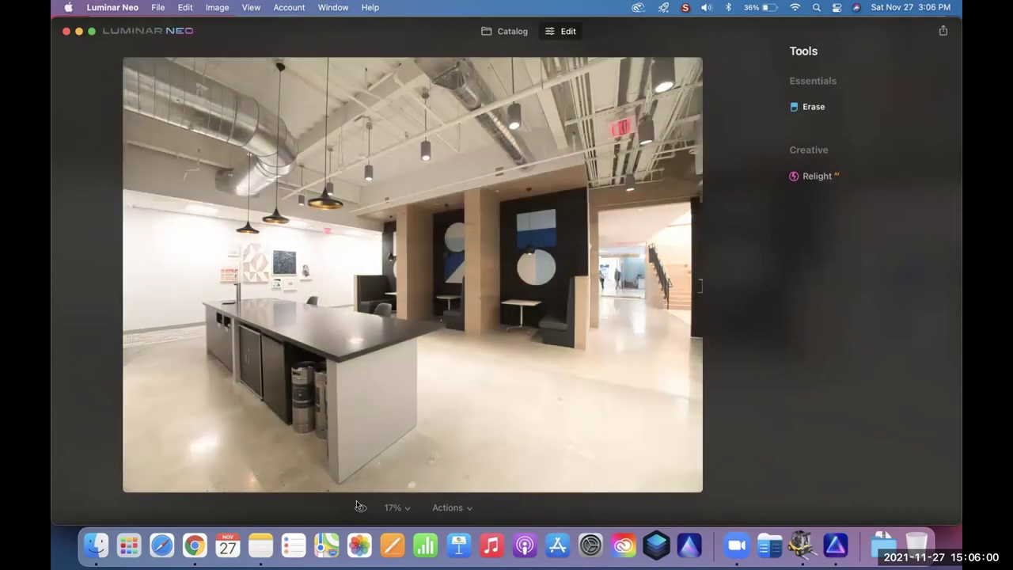
pyautogui.click(360, 507)
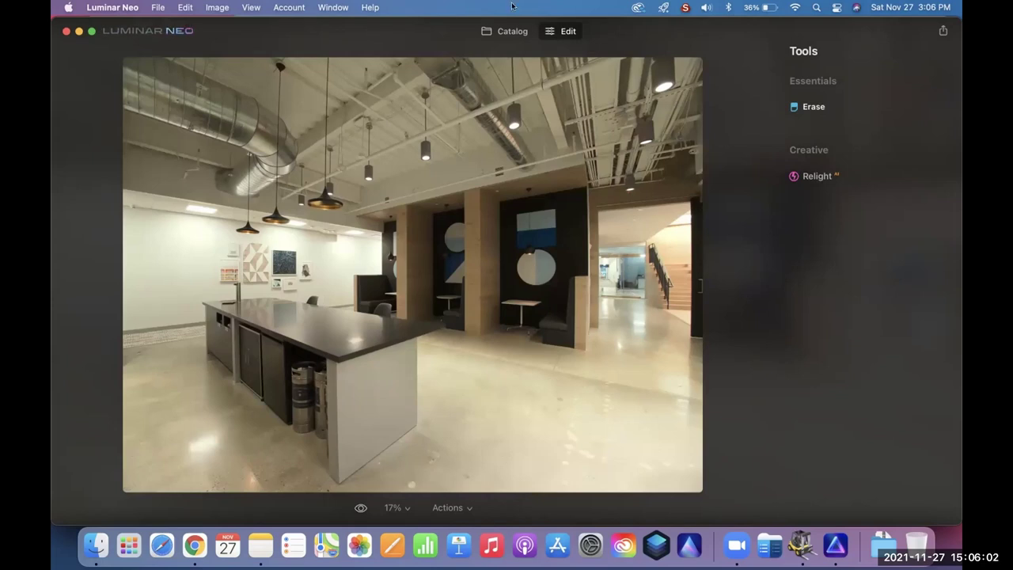
# Step: Open the dark kitchen photo P7120004_DxO.dng for editing and set Relight's Brightness Near to 91 and Brightness Far to 57
pyautogui.click(501, 32)
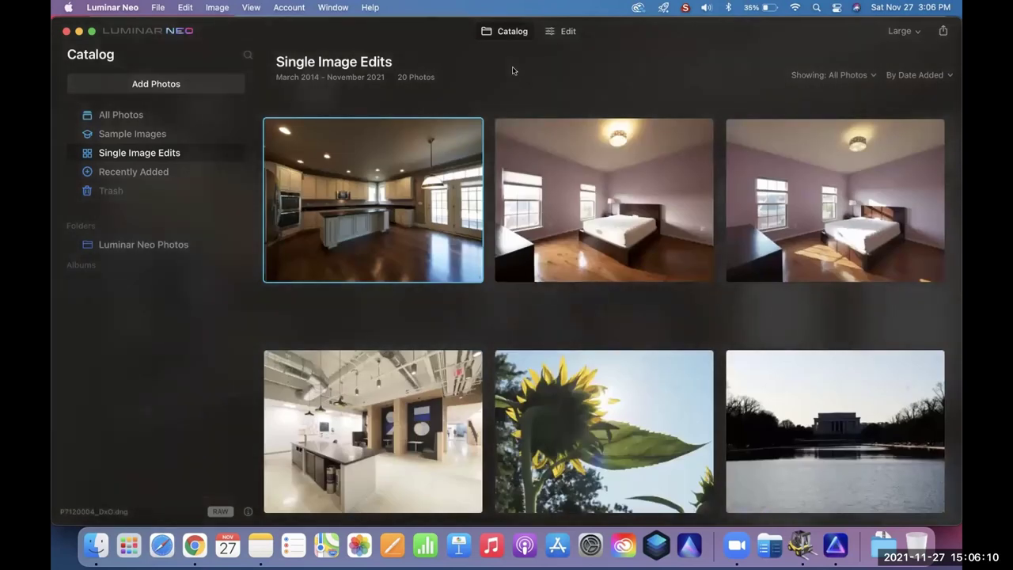
pyautogui.click(566, 32)
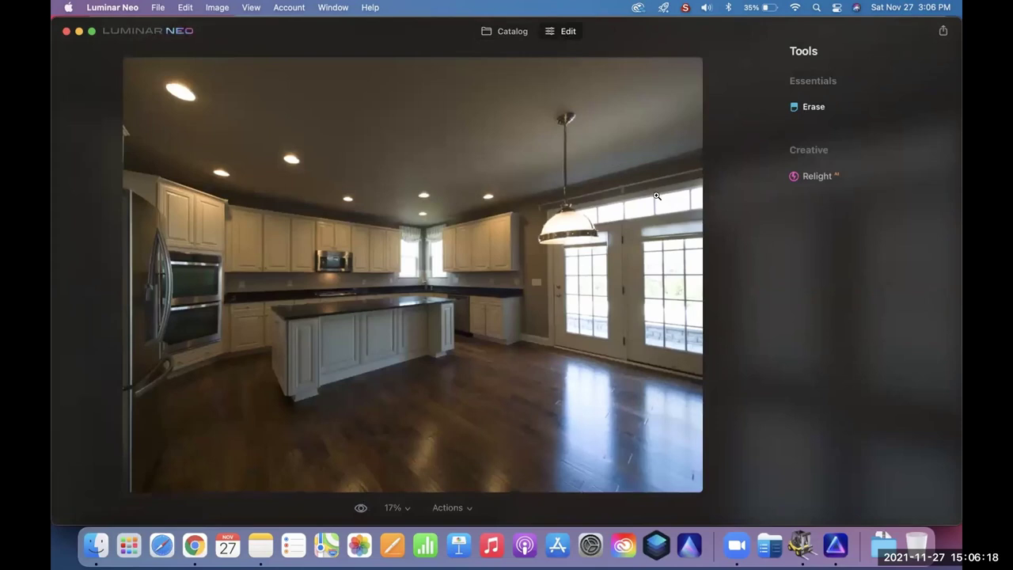
pyautogui.click(804, 178)
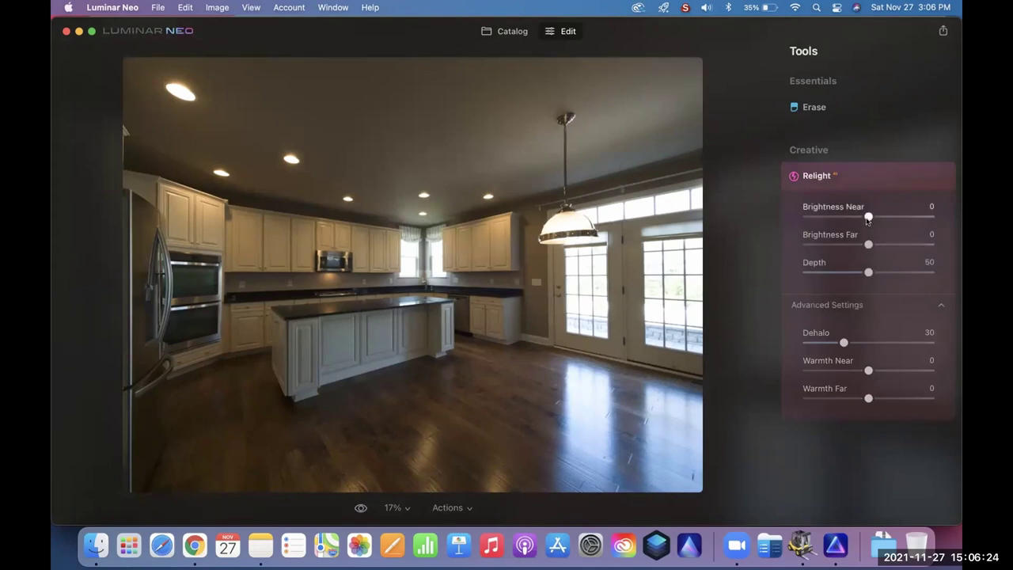
pyautogui.moveTo(868, 217); pyautogui.dragTo(929, 218)
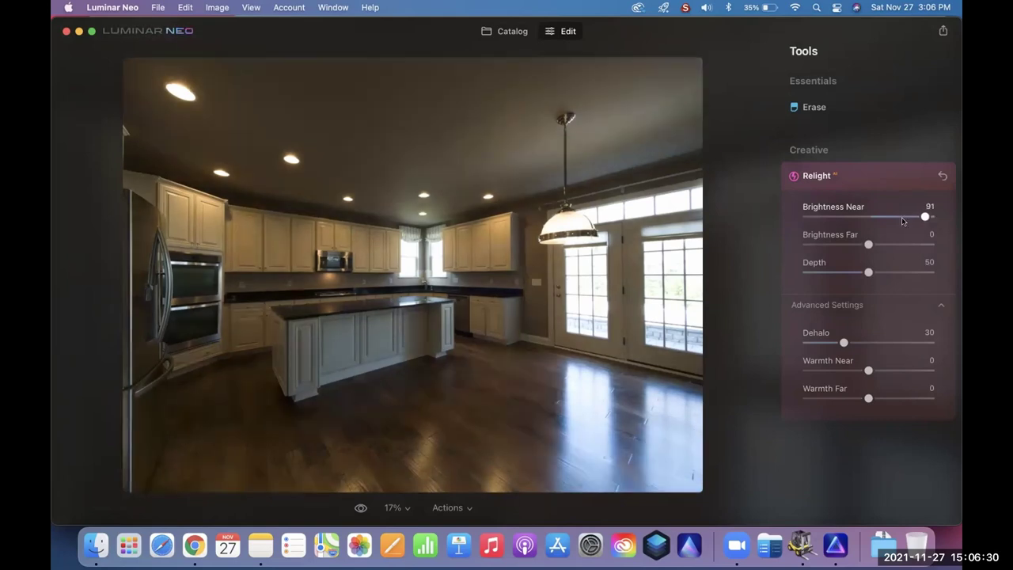
pyautogui.moveTo(868, 245); pyautogui.dragTo(896, 247)
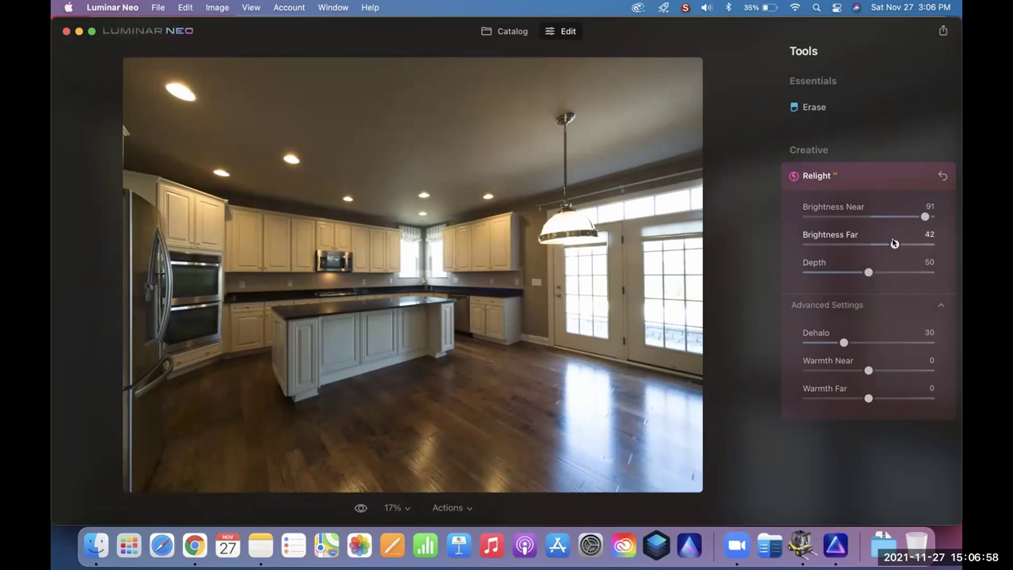
pyautogui.moveTo(894, 243)
pyautogui.mouseDown()
pyautogui.moveTo(798, 259)
pyautogui.moveTo(902, 248)
pyautogui.mouseUp()
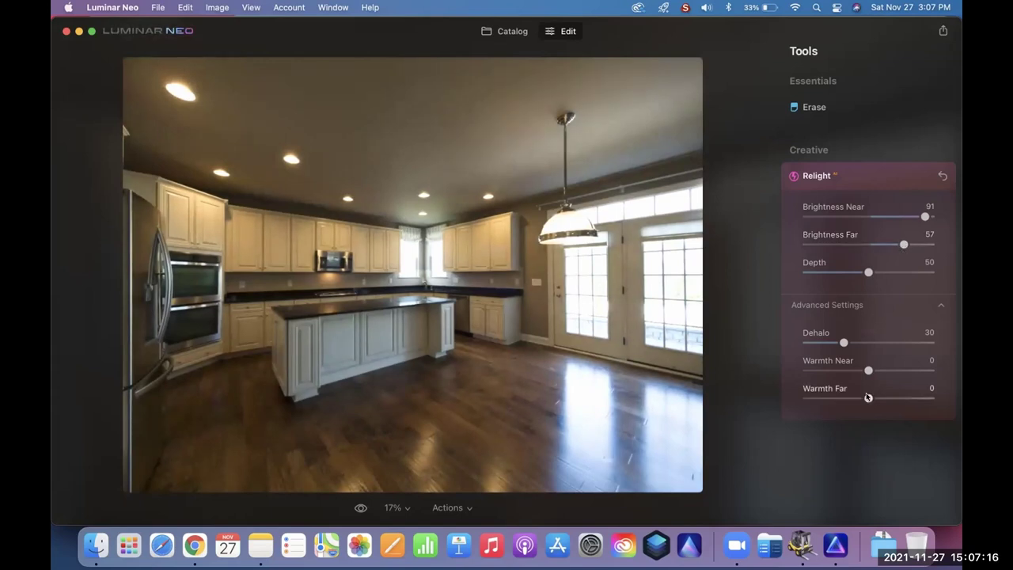
# Step: Set the kitchen photo's Warmth Far to 1, Warmth Near to -10 and Brightness Near to 54
pyautogui.moveTo(868, 398)
pyautogui.mouseDown()
pyautogui.moveTo(893, 398)
pyautogui.moveTo(874, 404)
pyautogui.mouseUp()
pyautogui.moveTo(874, 403); pyautogui.dragTo(868, 403)
pyautogui.click(850, 371)
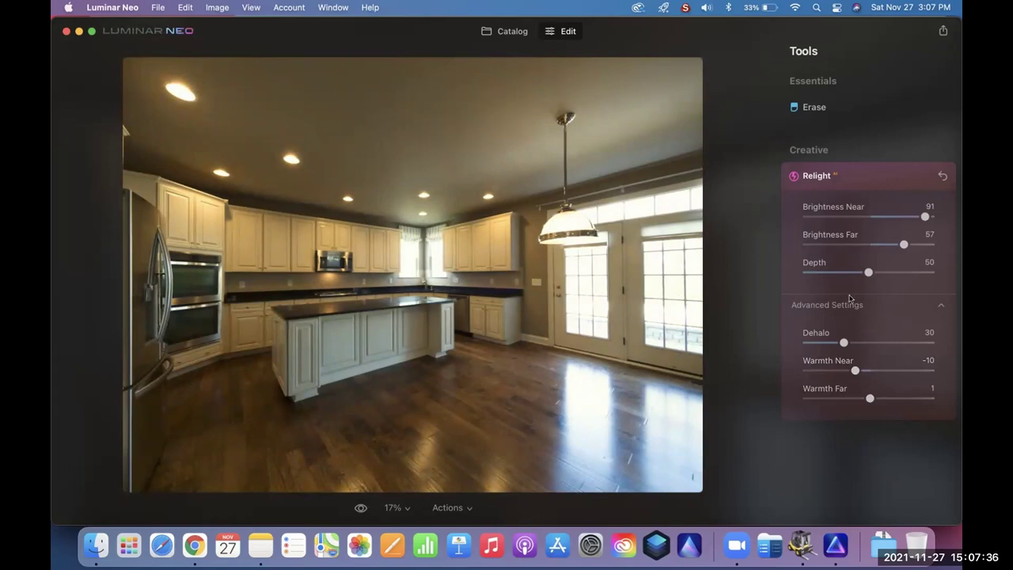
pyautogui.moveTo(925, 219); pyautogui.dragTo(901, 223)
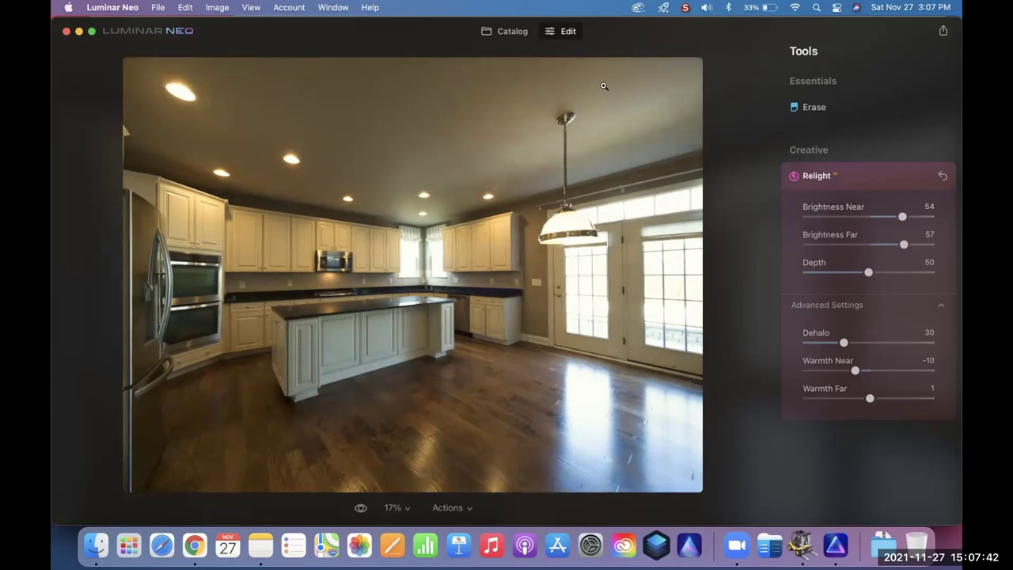
# Step: Relight the bedroom photo PA230201-HDR.dng with Warmth Far 12, a cooler Warmth Near and a higher Brightness Near, and return to the catalog
pyautogui.click(513, 33)
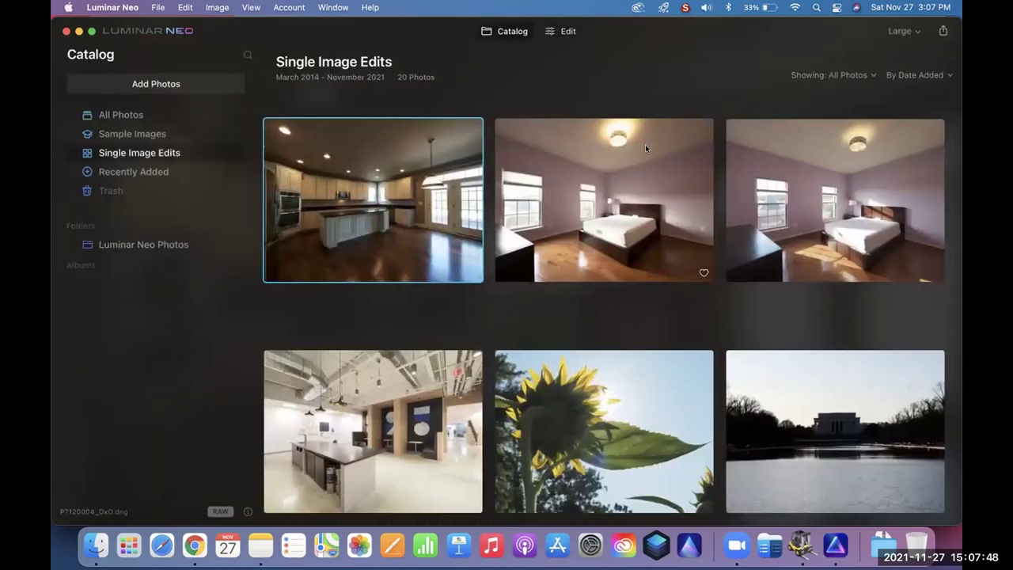
pyautogui.click(645, 148)
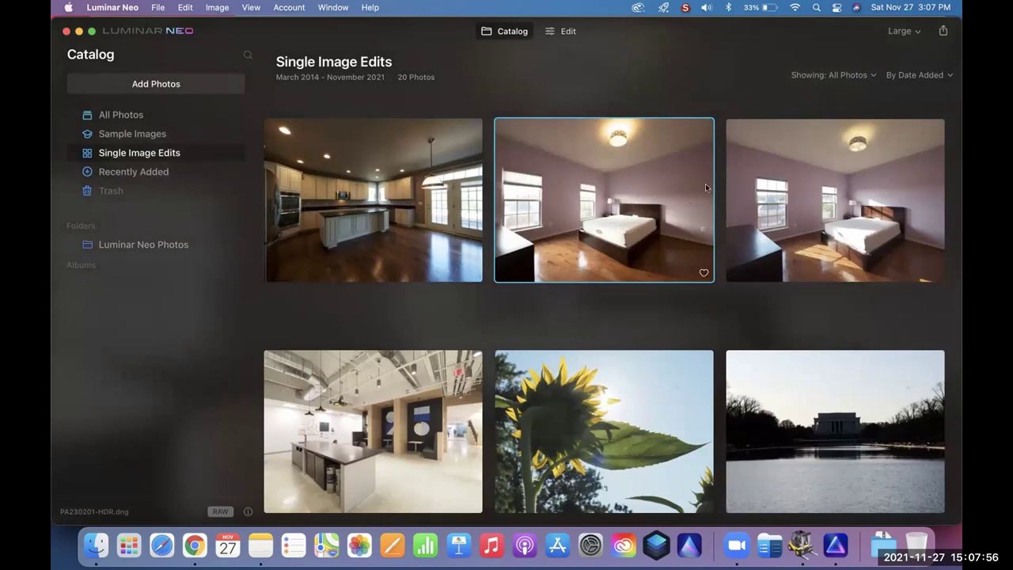
pyautogui.click(562, 31)
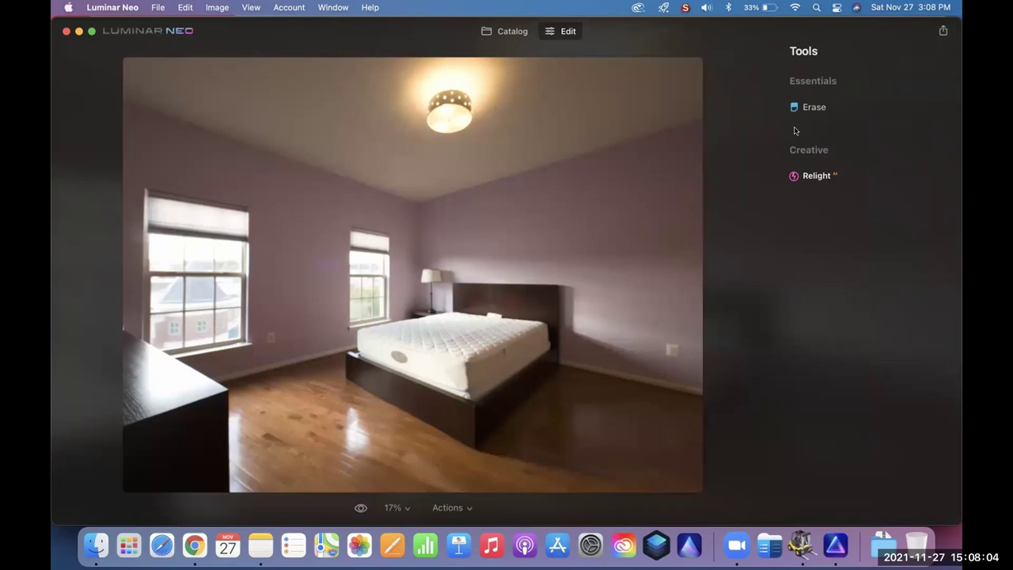
pyautogui.click(812, 177)
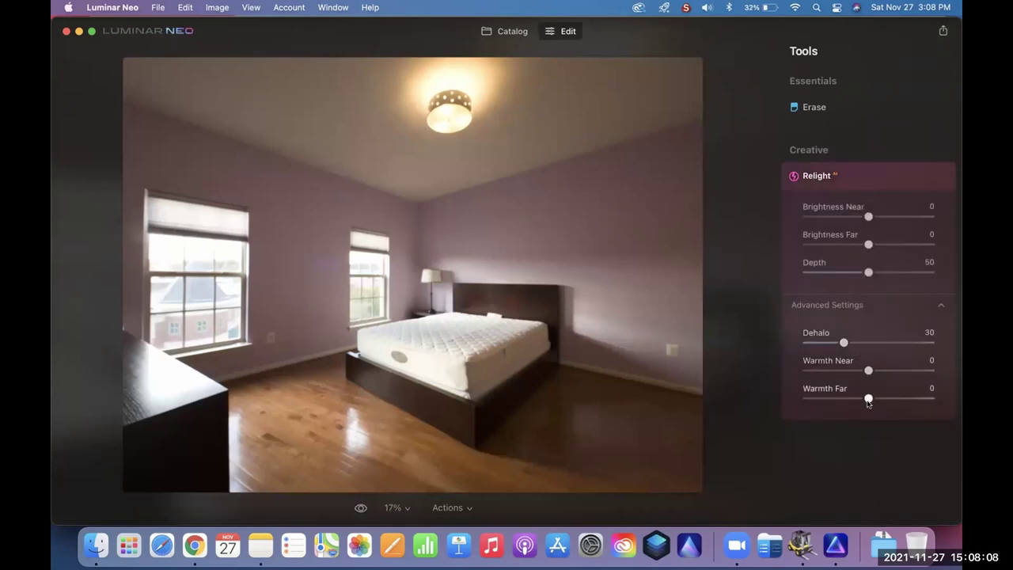
pyautogui.moveTo(869, 399); pyautogui.dragTo(883, 398)
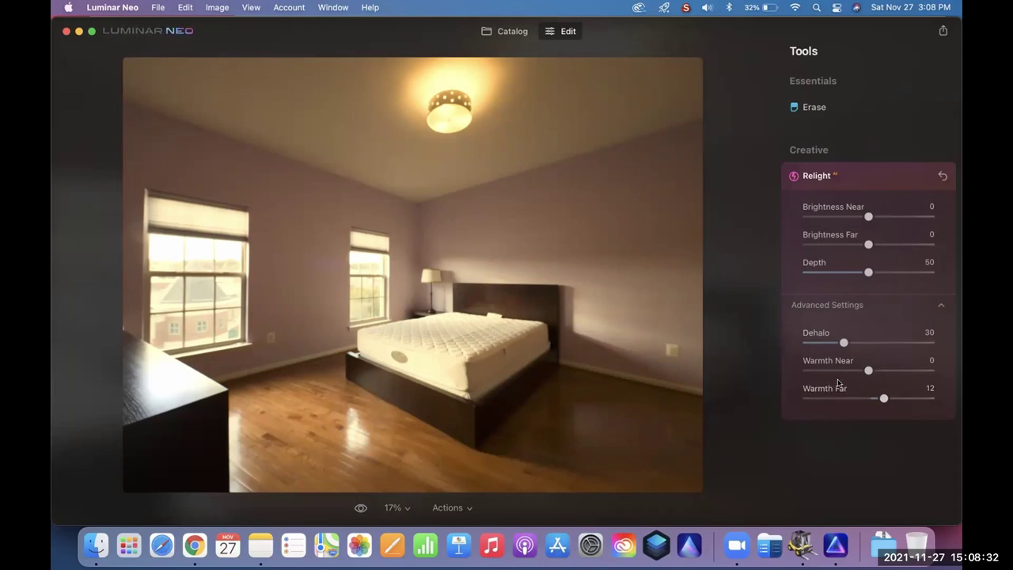
pyautogui.moveTo(868, 372); pyautogui.dragTo(828, 375)
pyautogui.moveTo(869, 217); pyautogui.dragTo(884, 218)
pyautogui.click(511, 33)
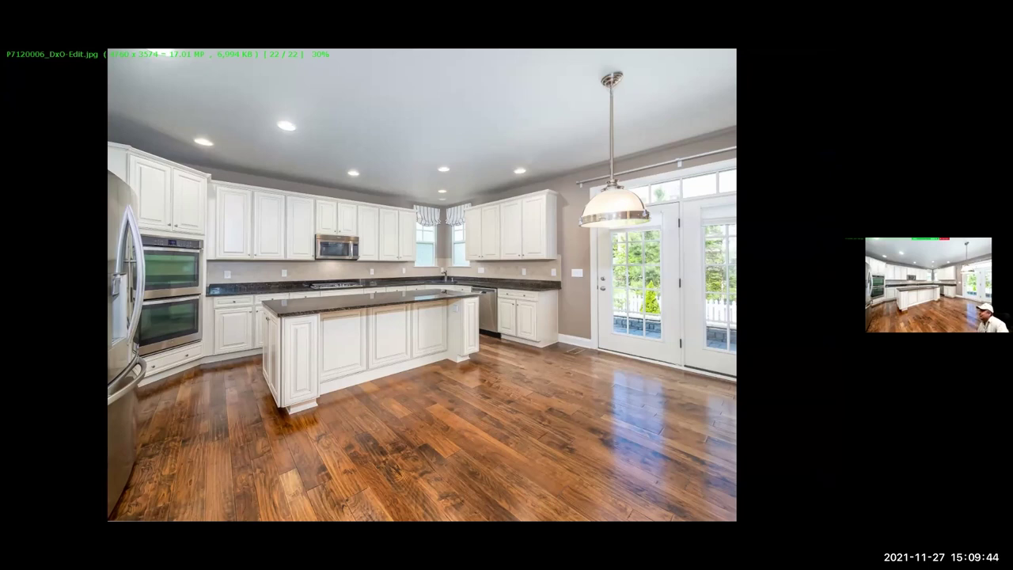
# Step: Close the full-screen kitchen photo, switch to Lightroom Classic and examine the exposure and camera metadata of P7120006_DxO-Edit.psd
pyautogui.click(590, 395)
pyautogui.click(591, 398)
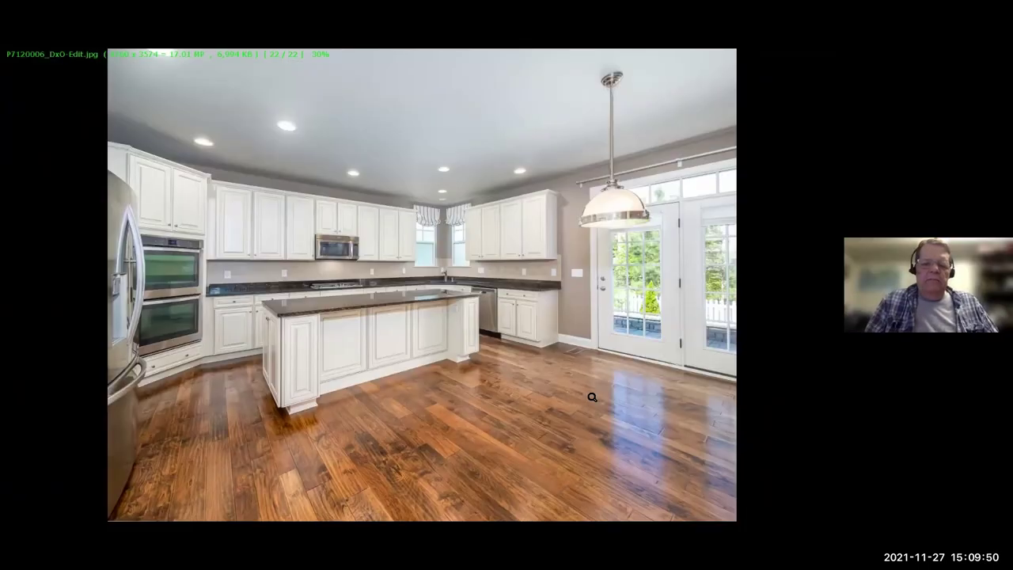
pyautogui.press('Escape')
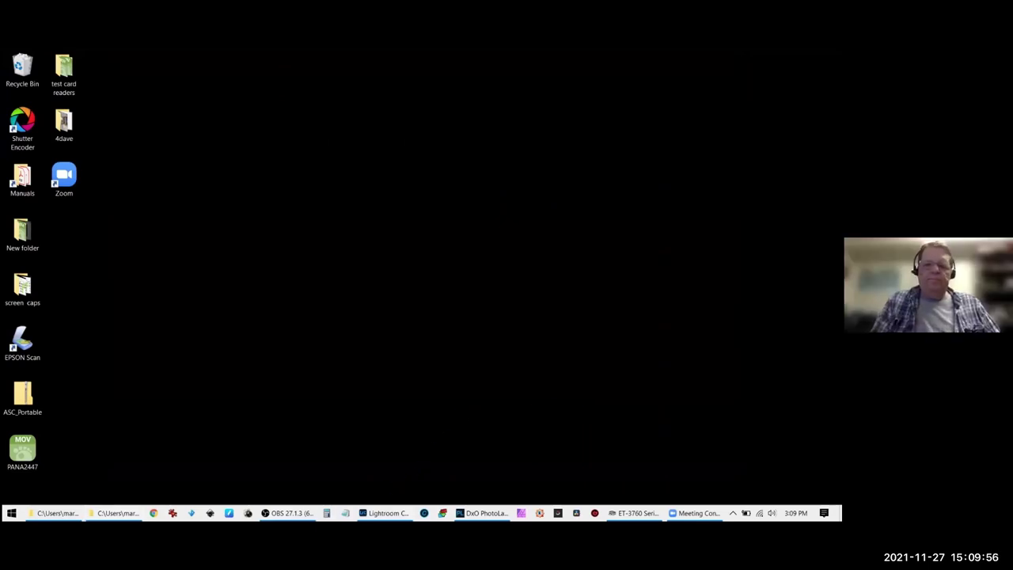
pyautogui.hotkey('alt', 'Tab')
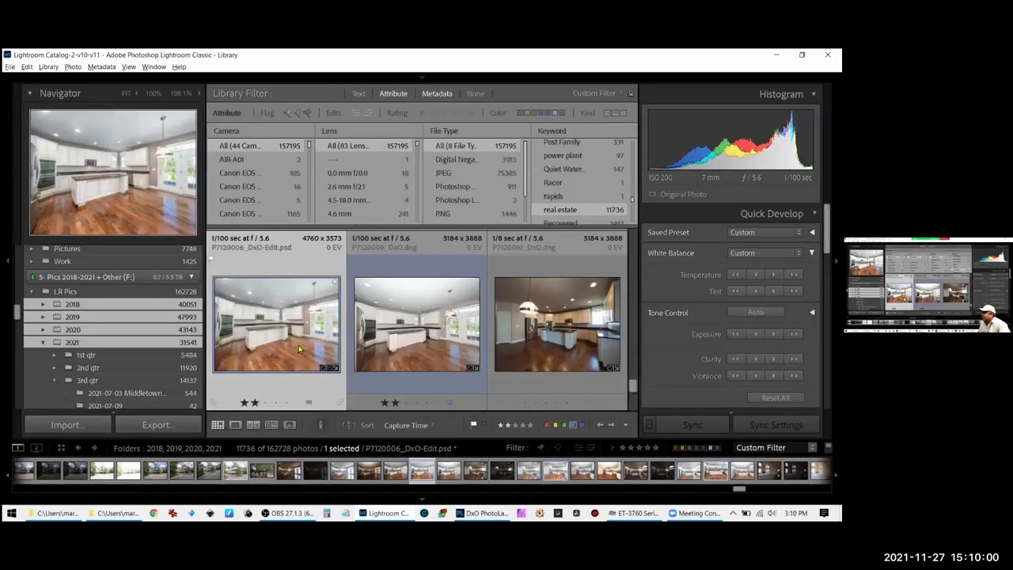
pyautogui.doubleClick(299, 349)
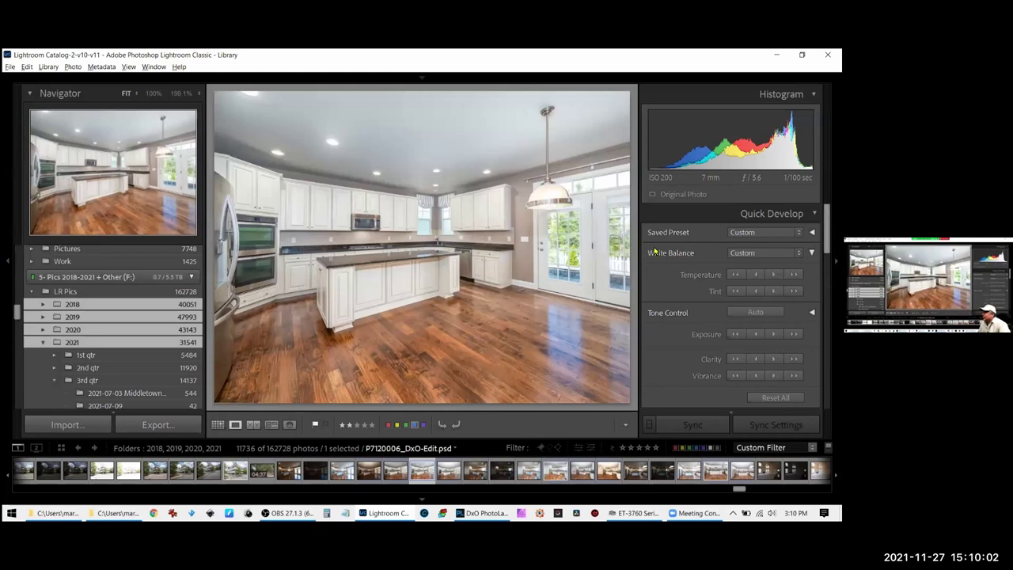
pyautogui.scroll(-1, 650, 372)
pyautogui.scroll(-2, 651, 379)
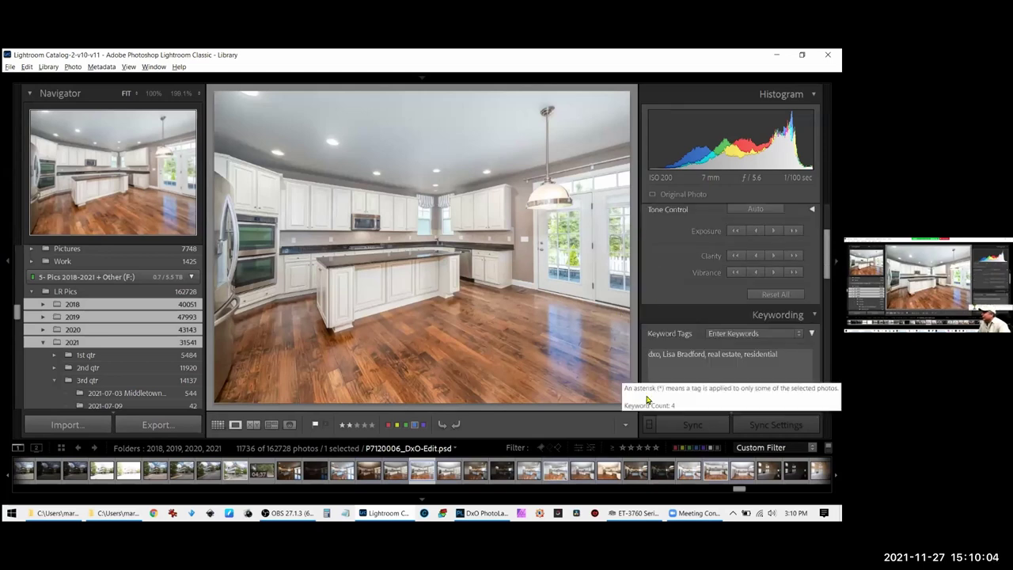
pyautogui.scroll(-2, 647, 382)
pyautogui.scroll(-4, 647, 382)
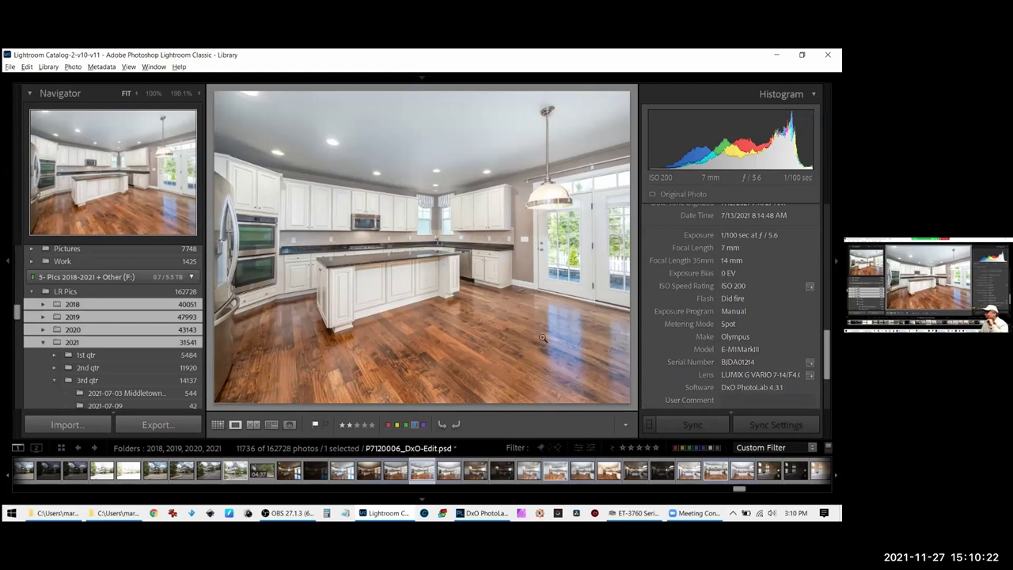
# Step: Look through the neighbouring kitchen shots in the grid, view P7120006_DxO-Edit.psd enlarged again and return to the grid
pyautogui.press('g')
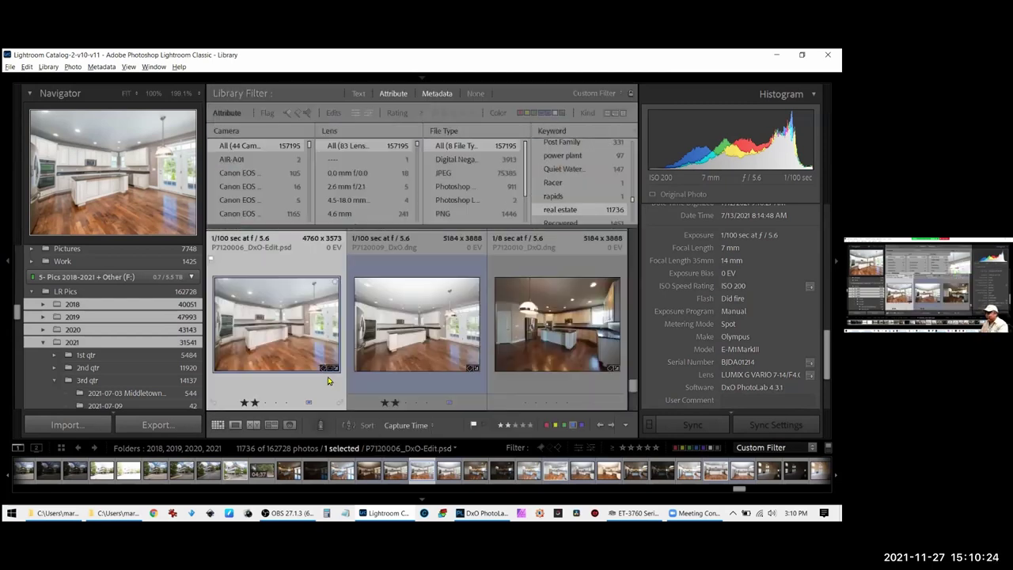
pyautogui.scroll(-2, 409, 363)
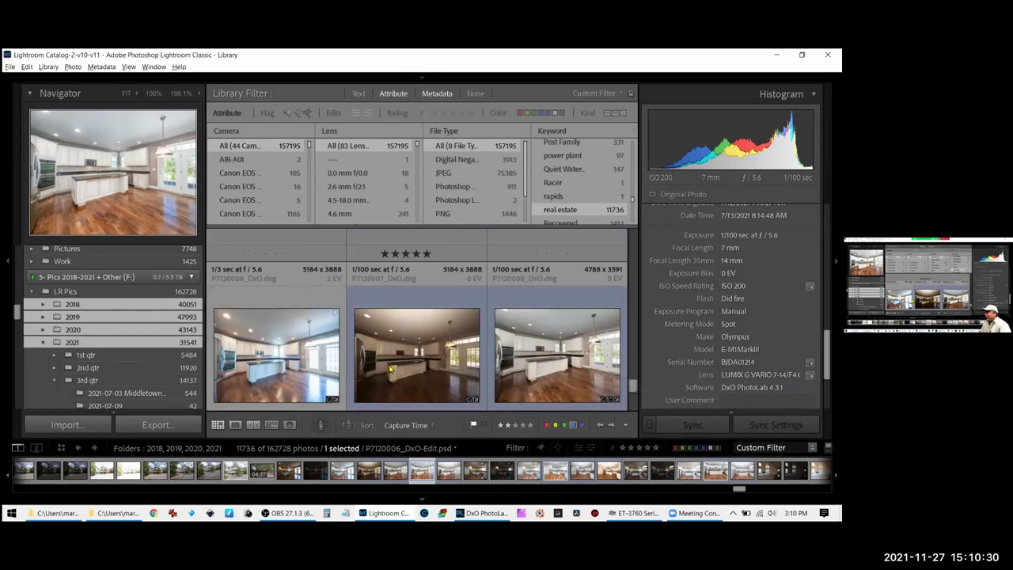
pyautogui.scroll(-2, 549, 370)
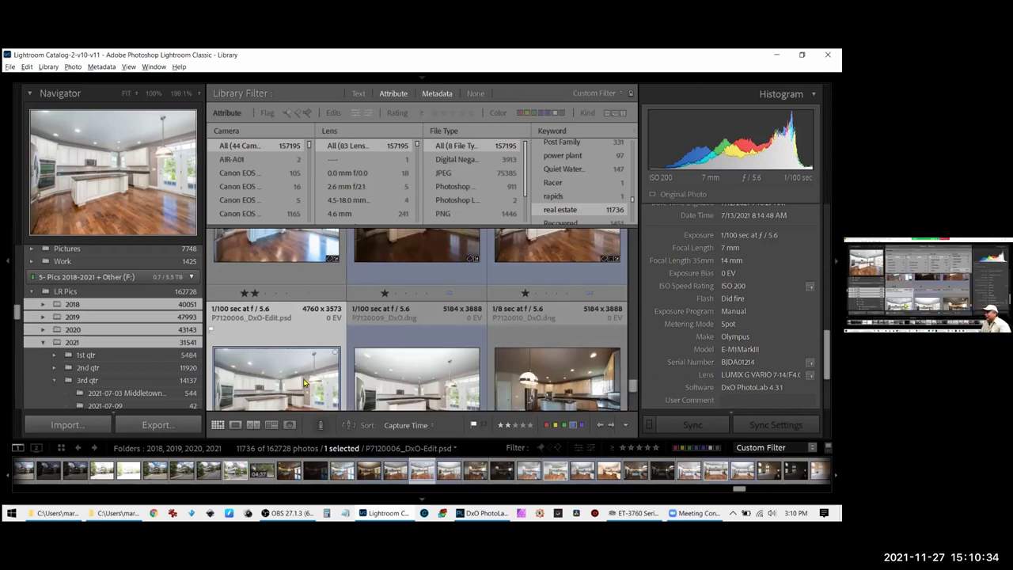
pyautogui.scroll(-1, 359, 371)
pyautogui.doubleClick(322, 346)
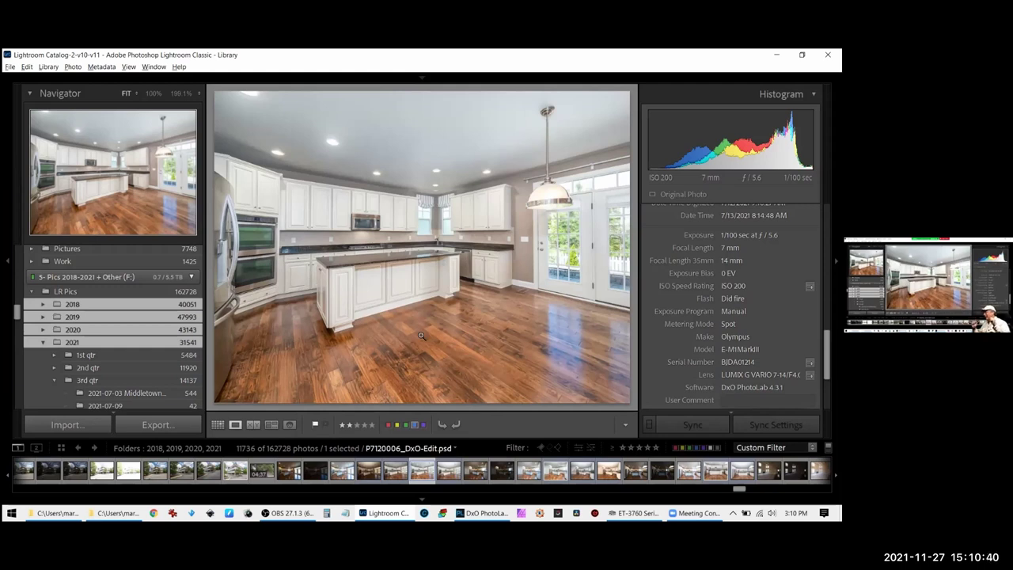
pyautogui.press('g')
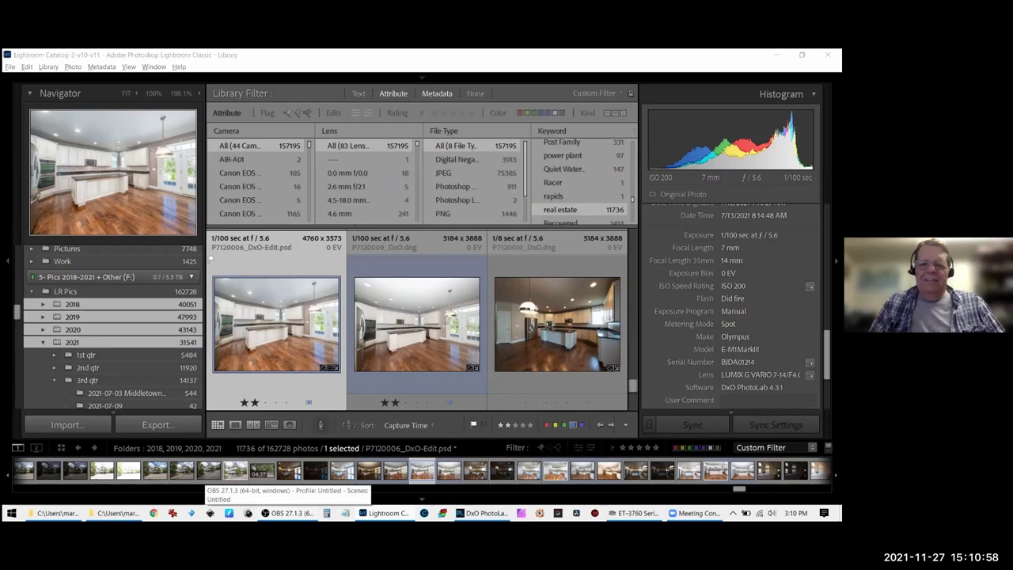
pyautogui.moveTo(289, 513)
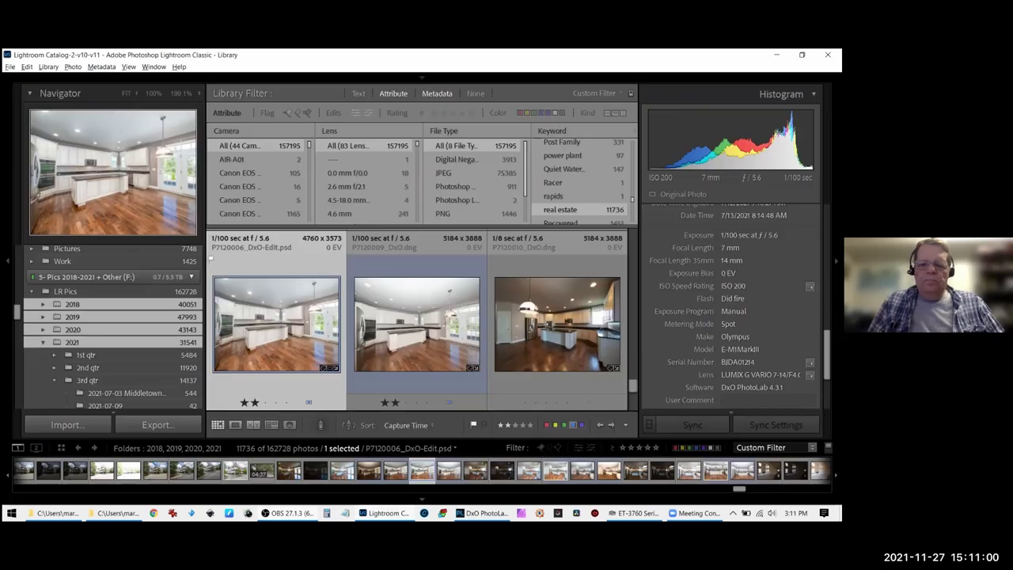